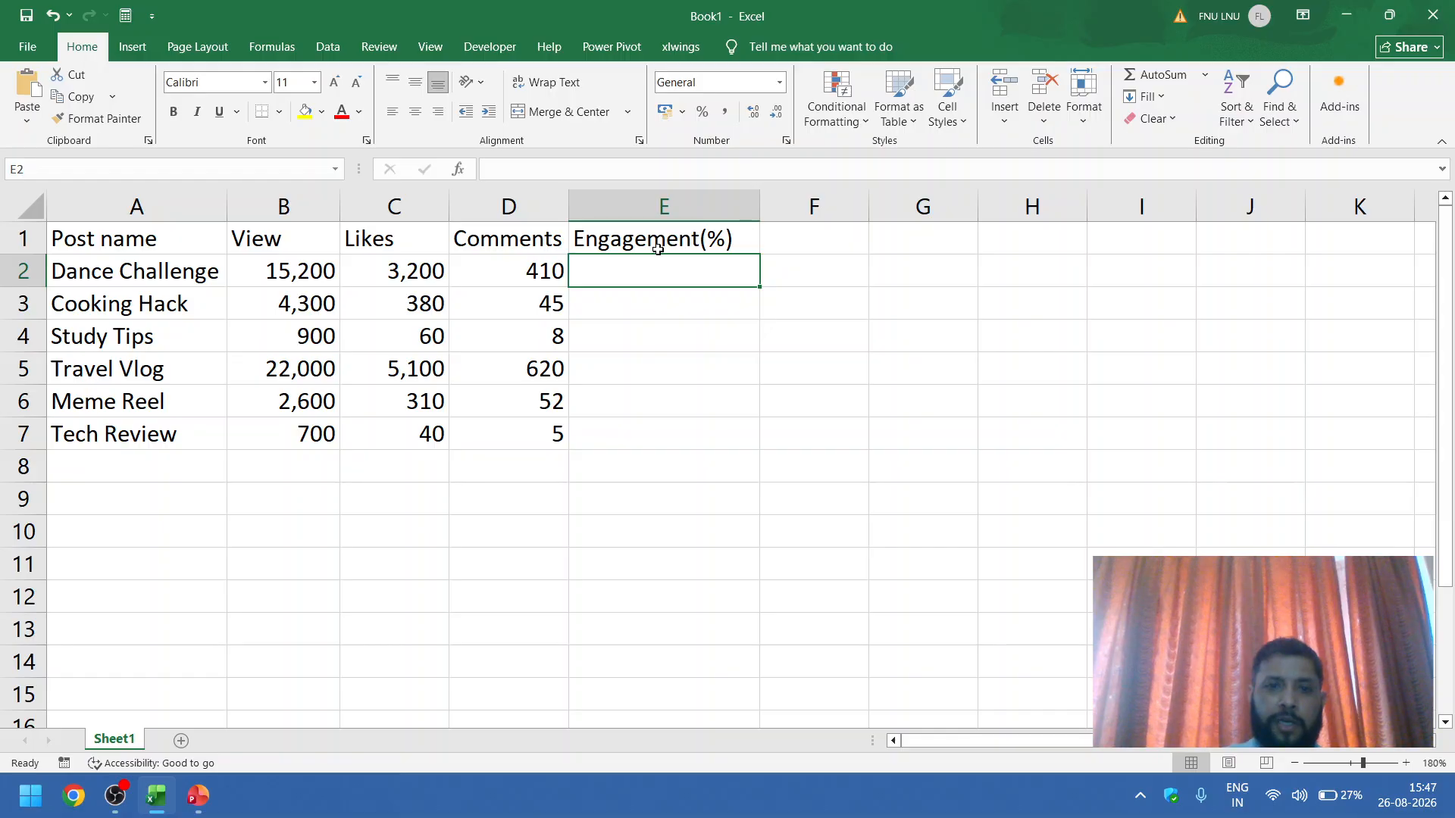
# Step: Enter the formula =(C2+D2)/B2 in cell E2 to calculate the Dance Challenge engagement rate
pyautogui.write('=')
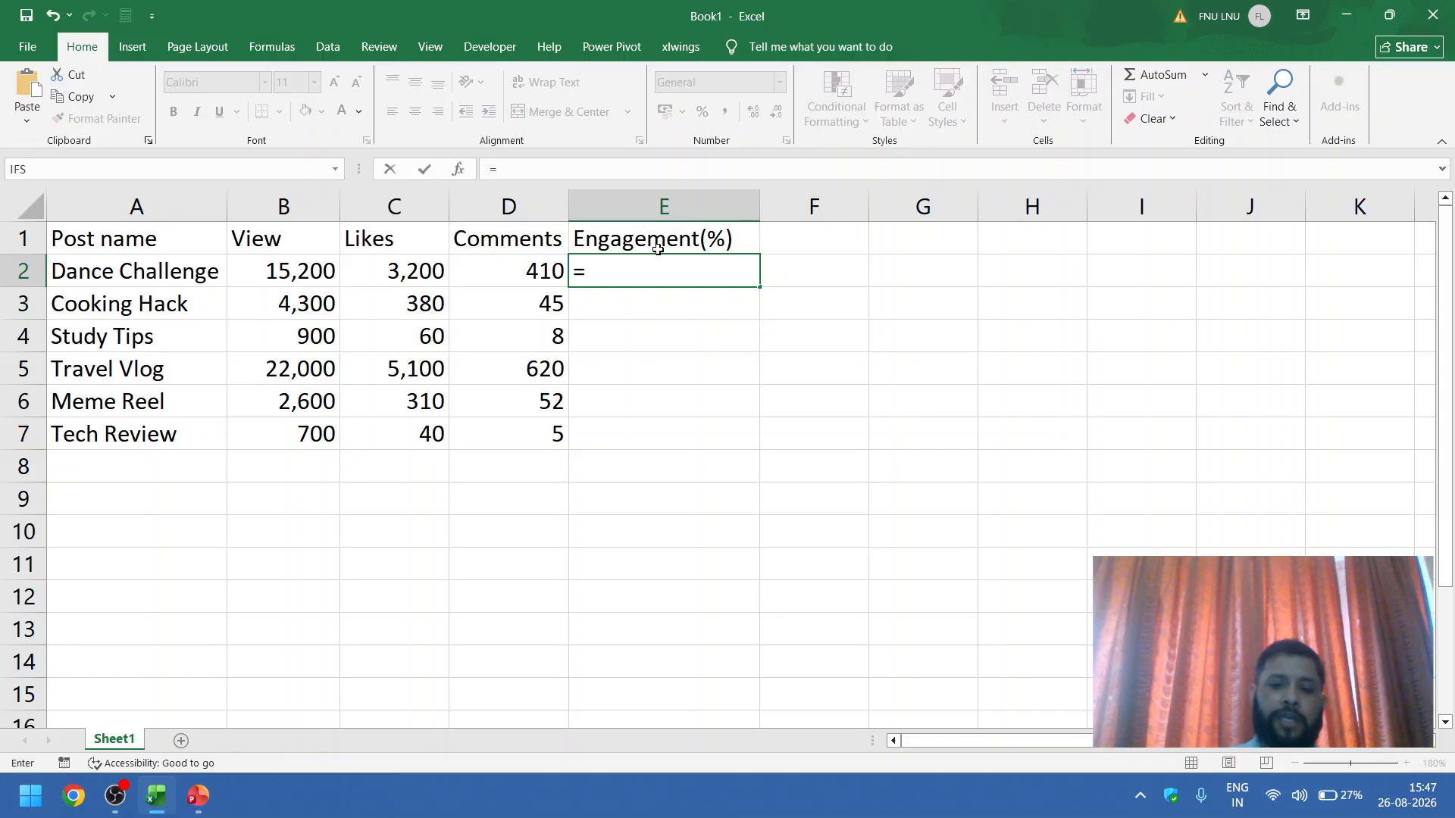
pyautogui.write('(')
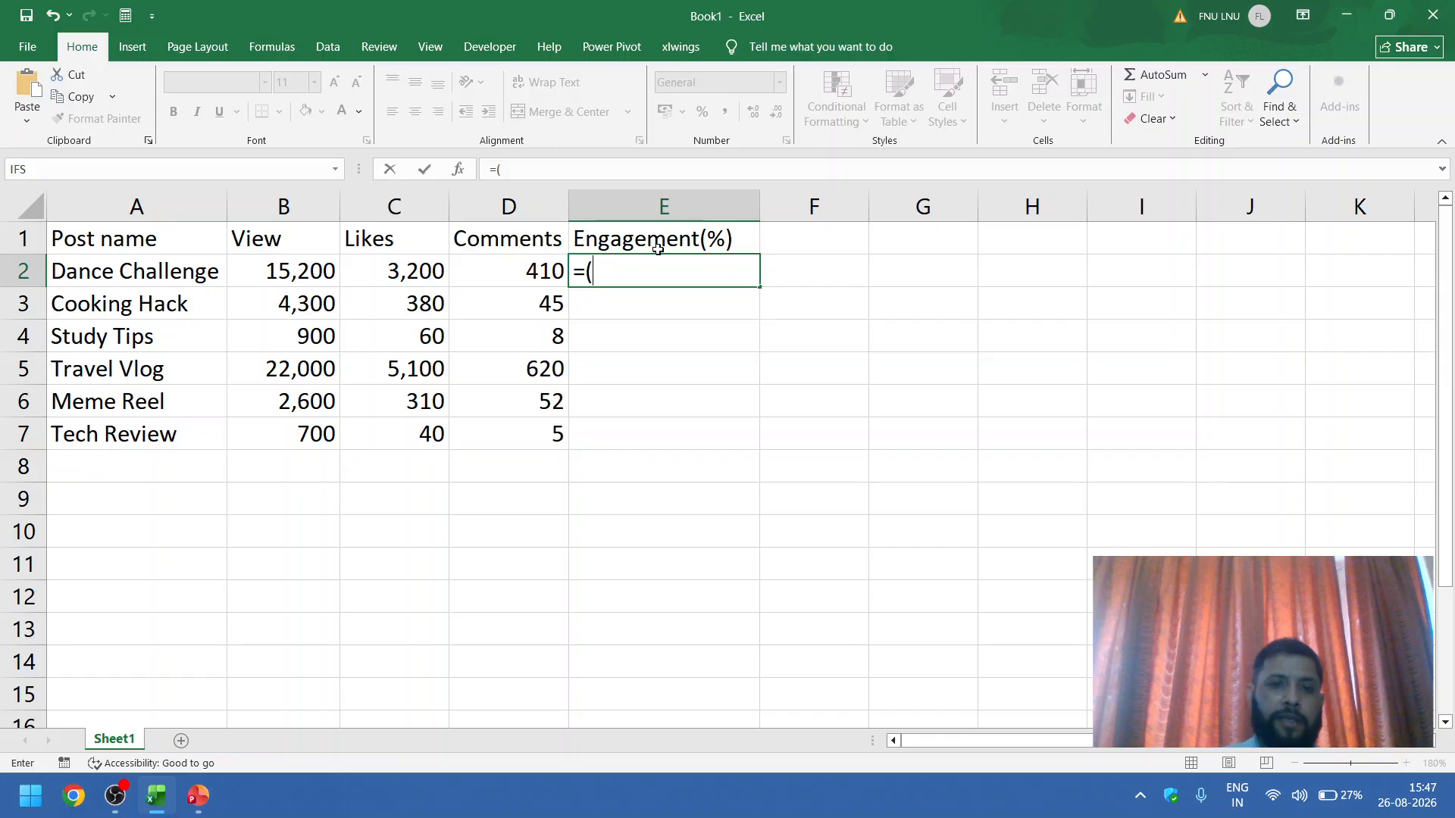
pyautogui.click(426, 269)
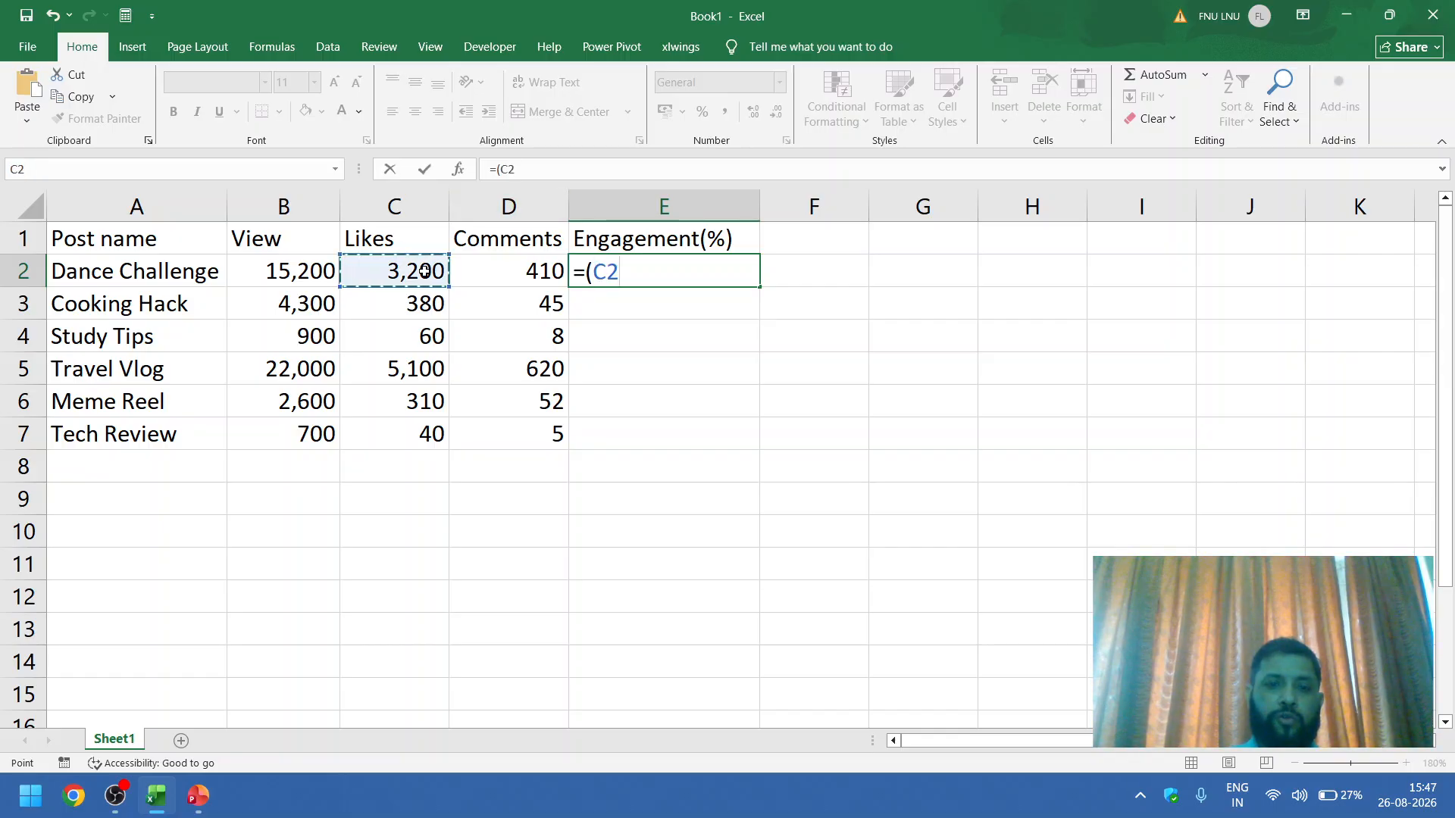
pyautogui.write('+')
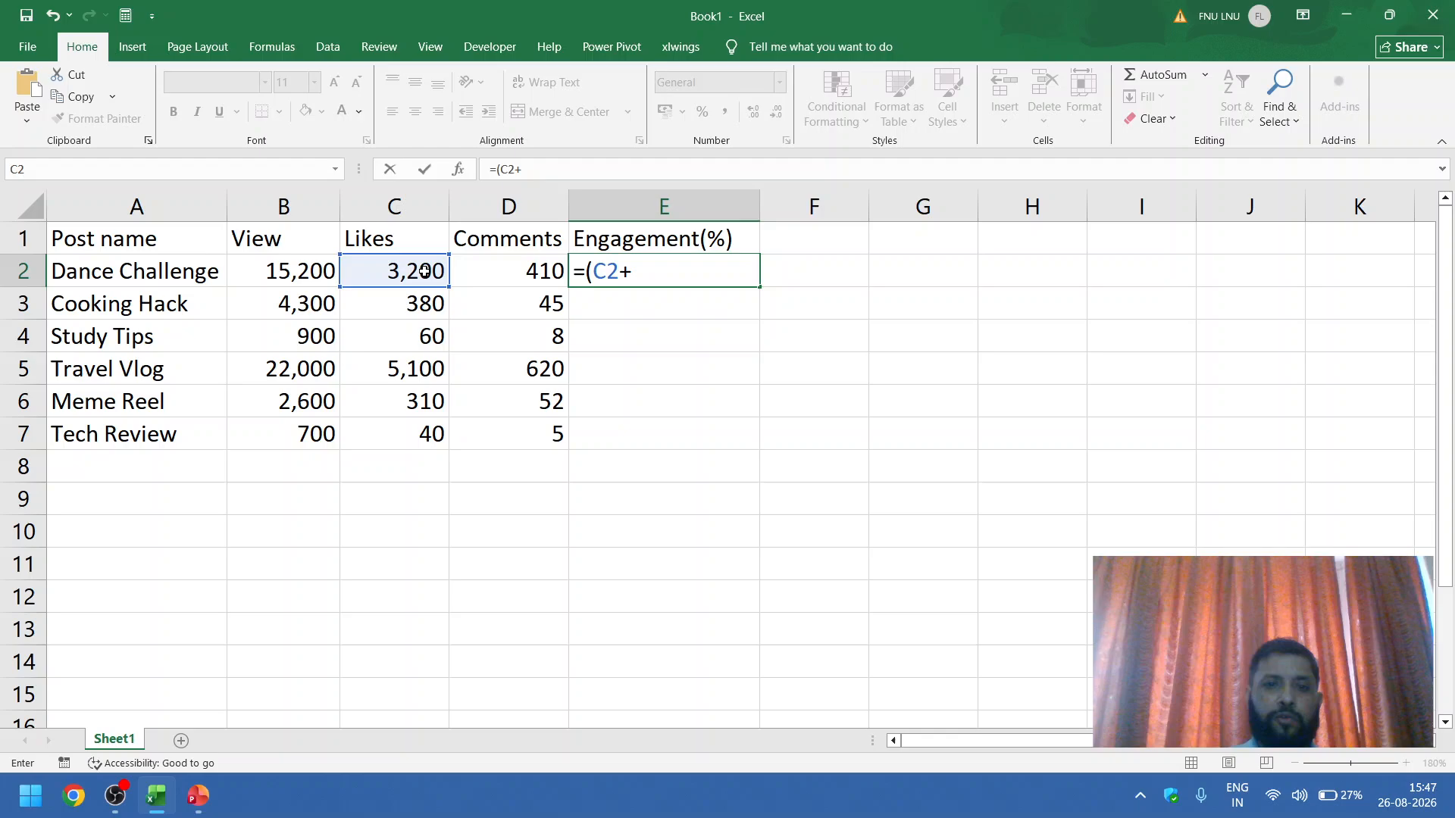
pyautogui.click(508, 264)
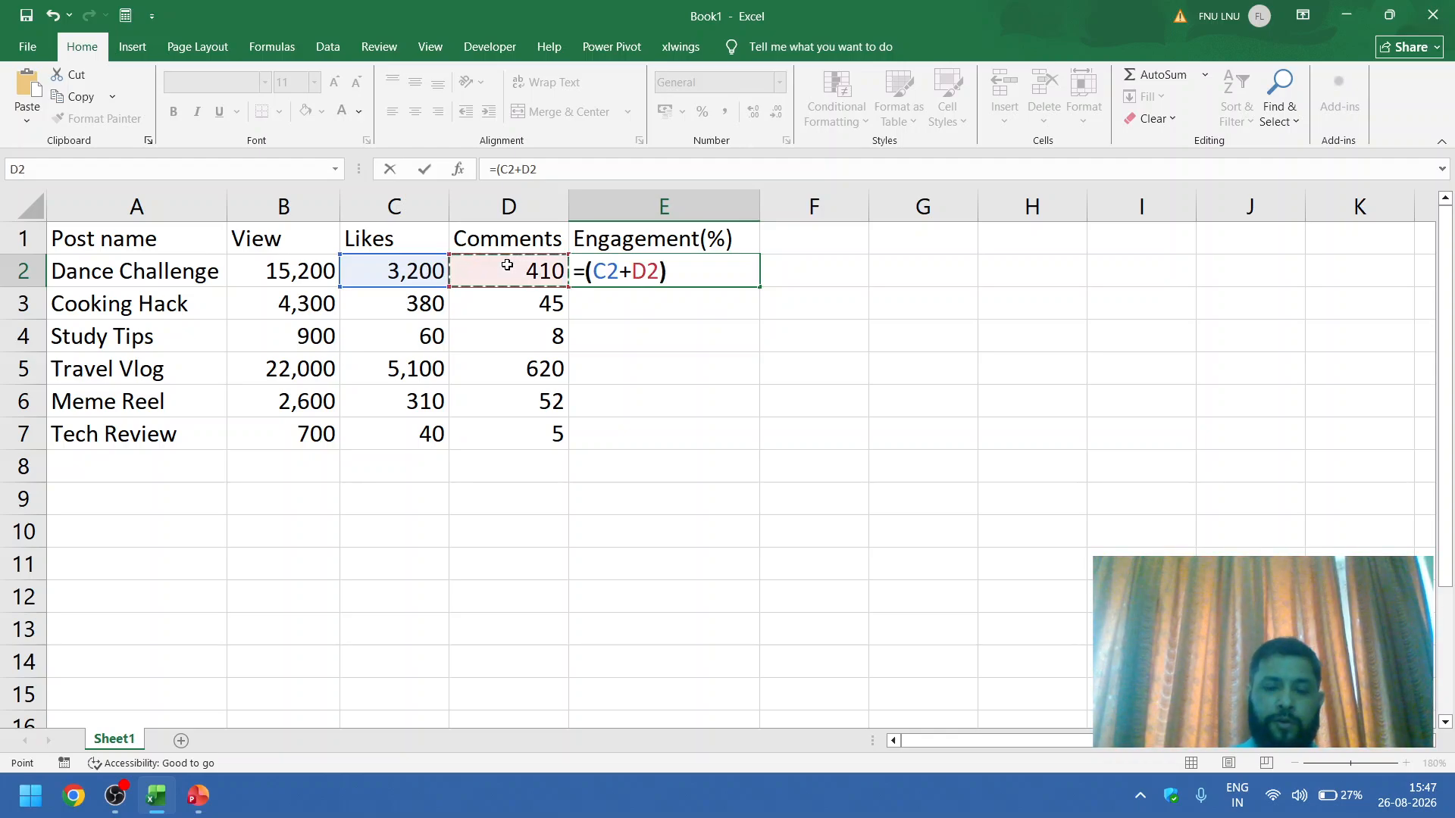
pyautogui.write(')/')
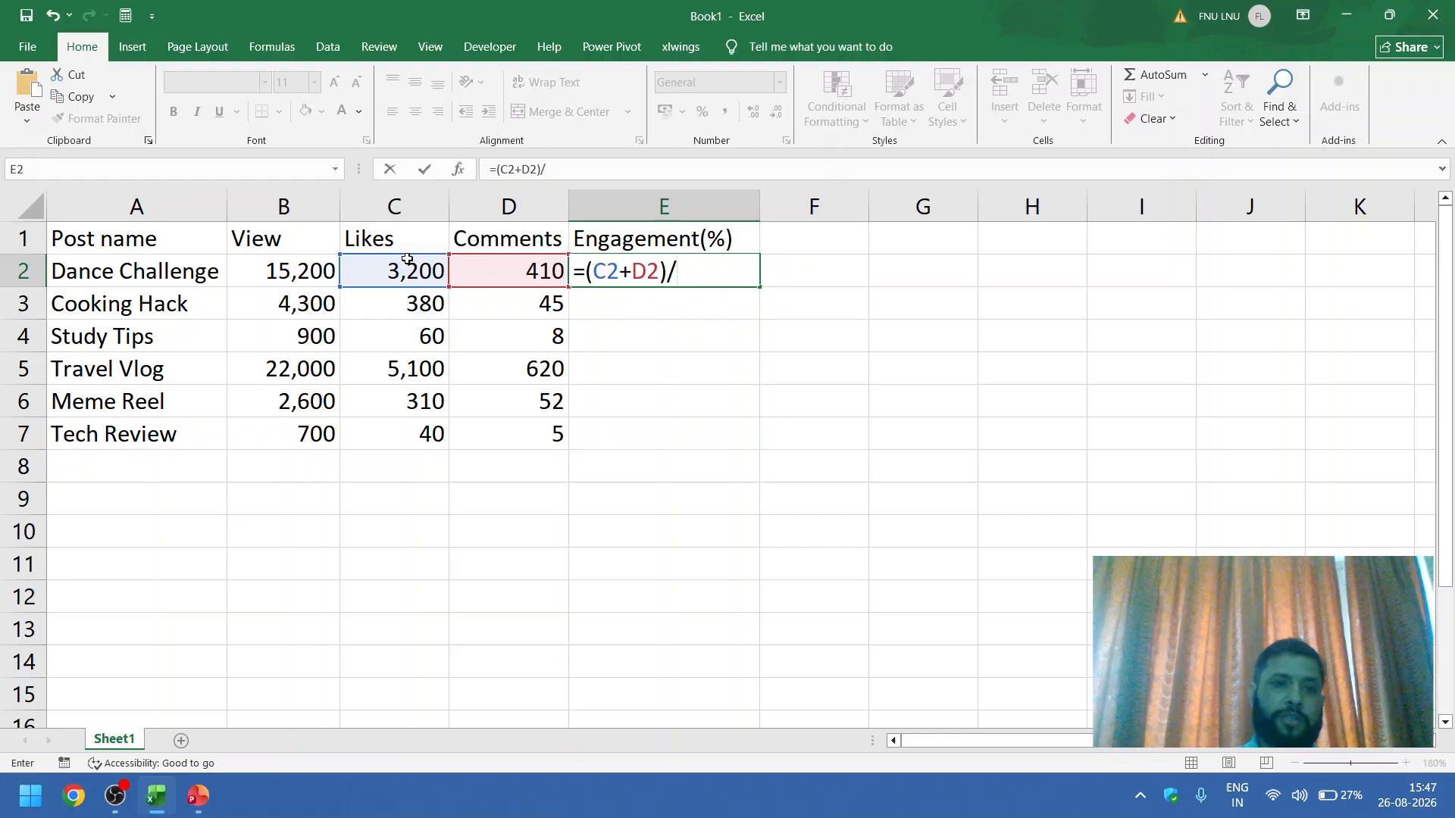
pyautogui.click(321, 271)
pyautogui.press('Return')
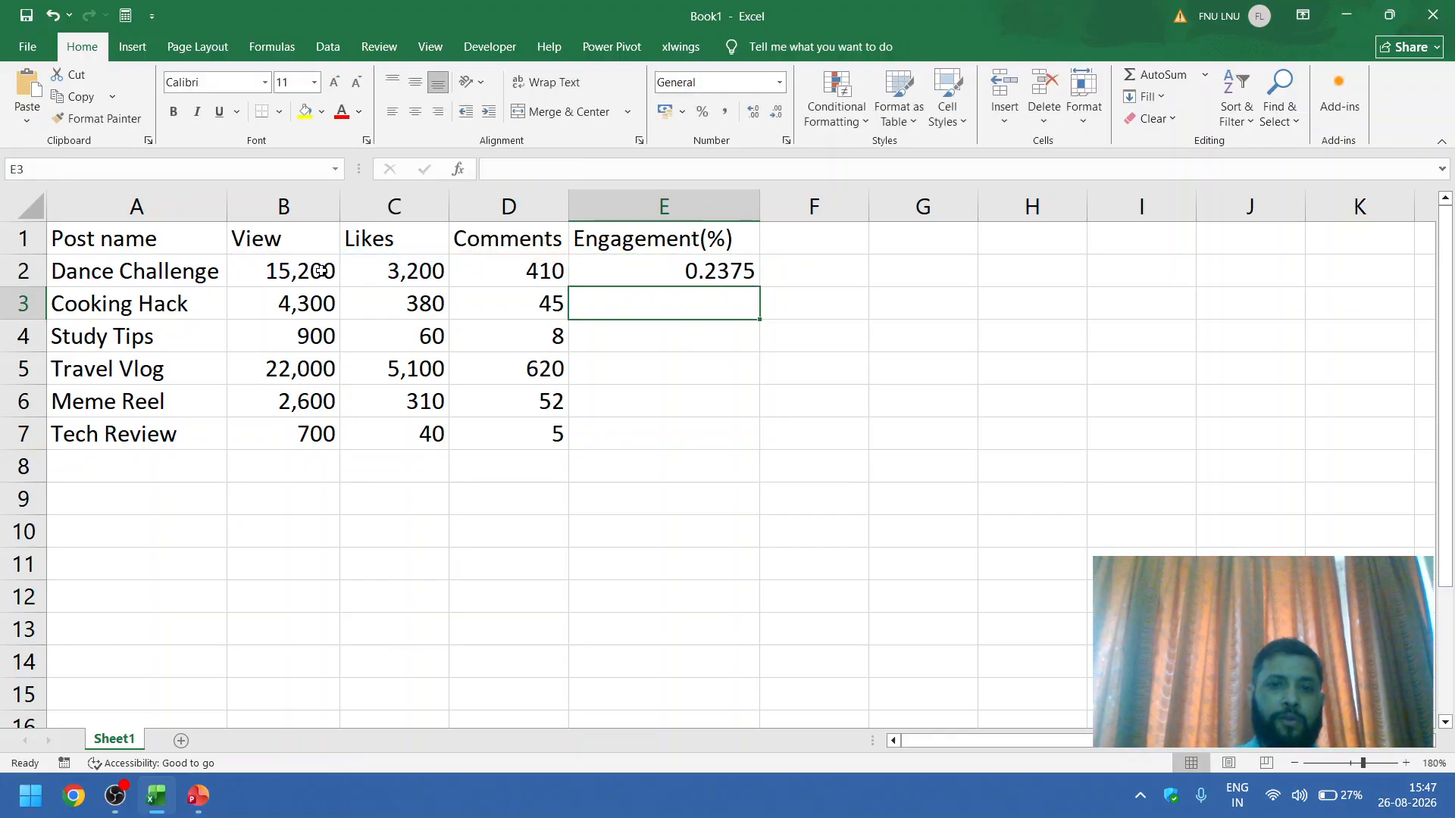
# Step: Format the Dance Challenge engagement value in E2 as Percentage
pyautogui.click(665, 270)
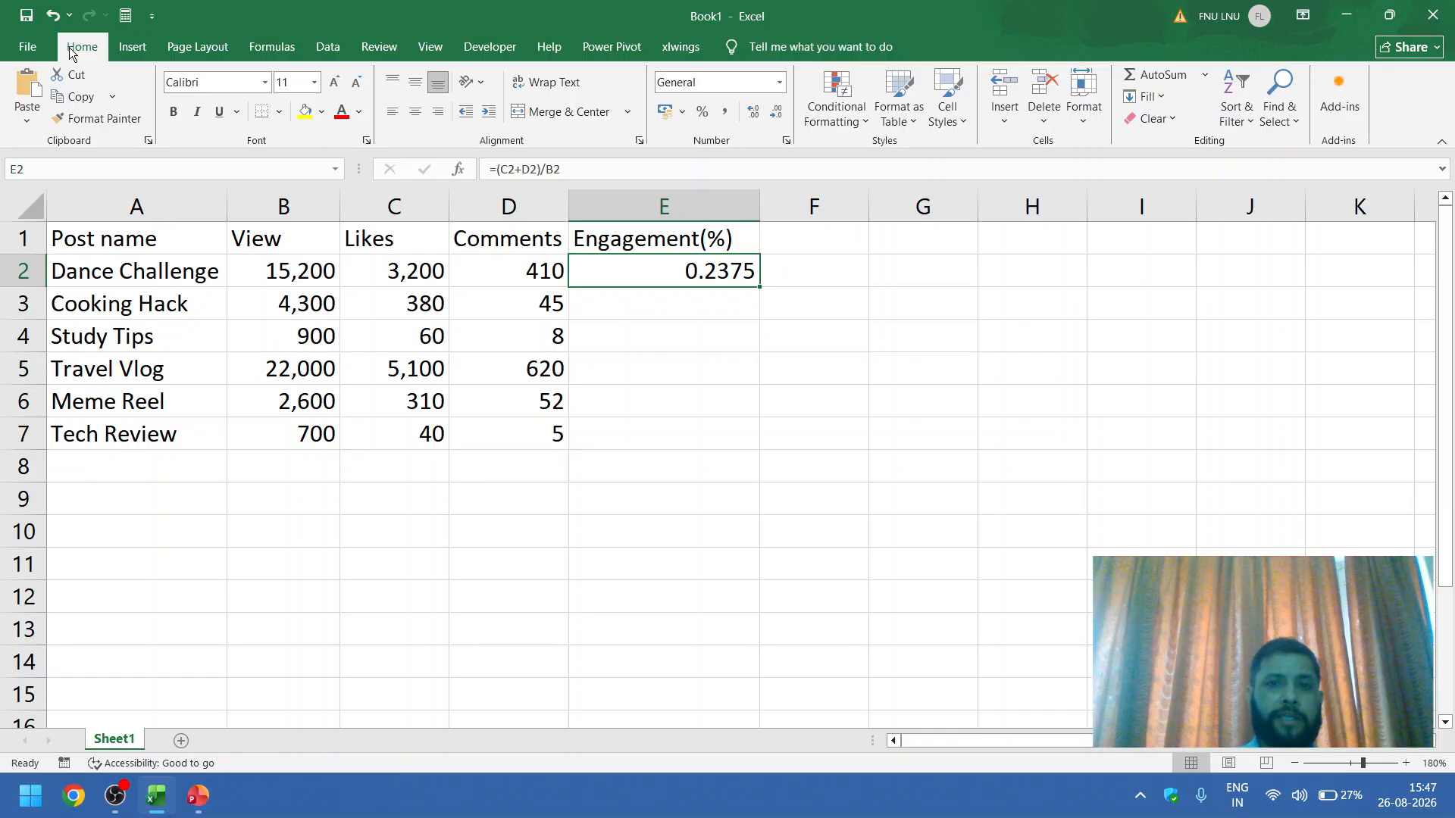
pyautogui.click(779, 83)
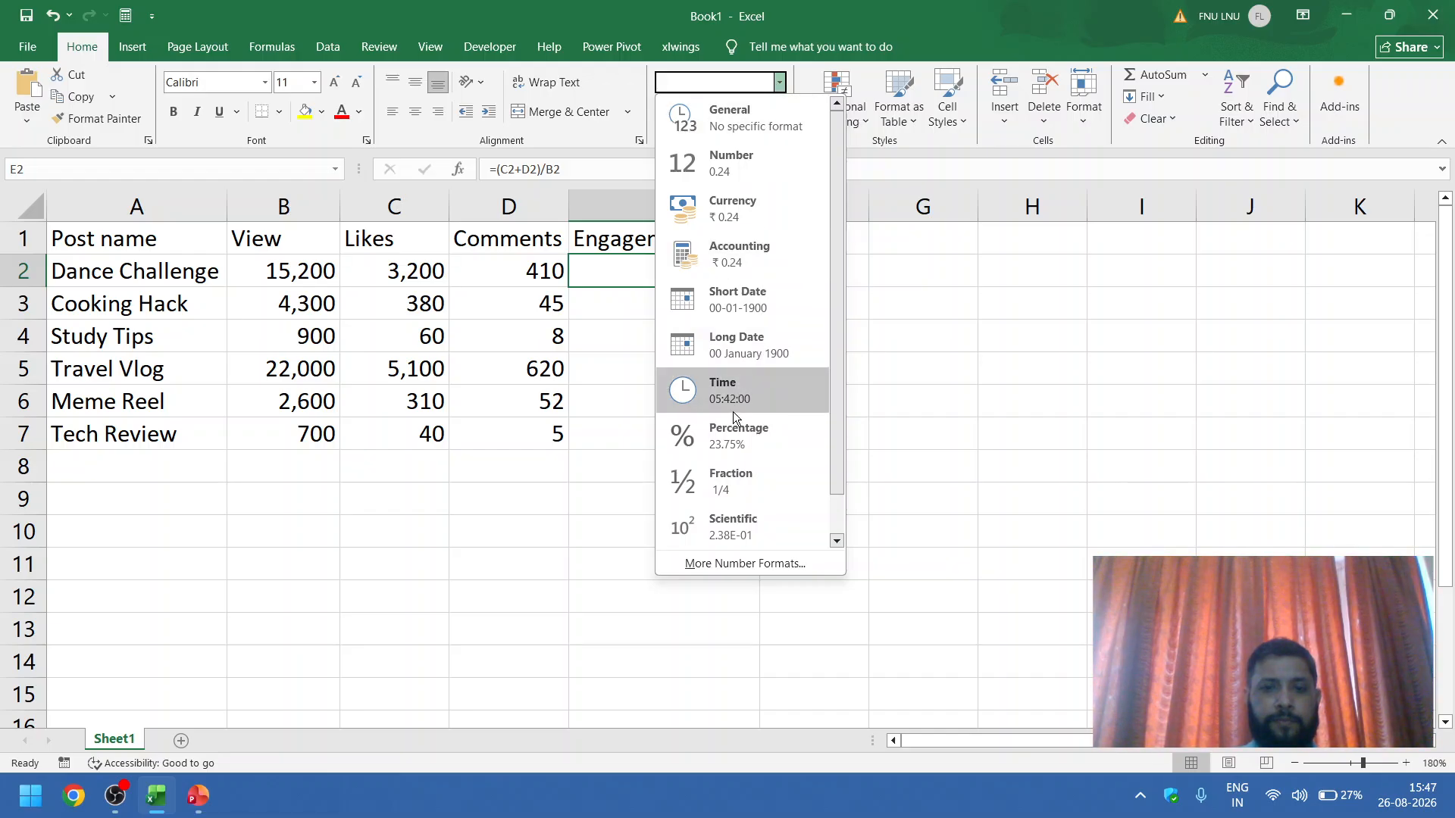
pyautogui.click(731, 435)
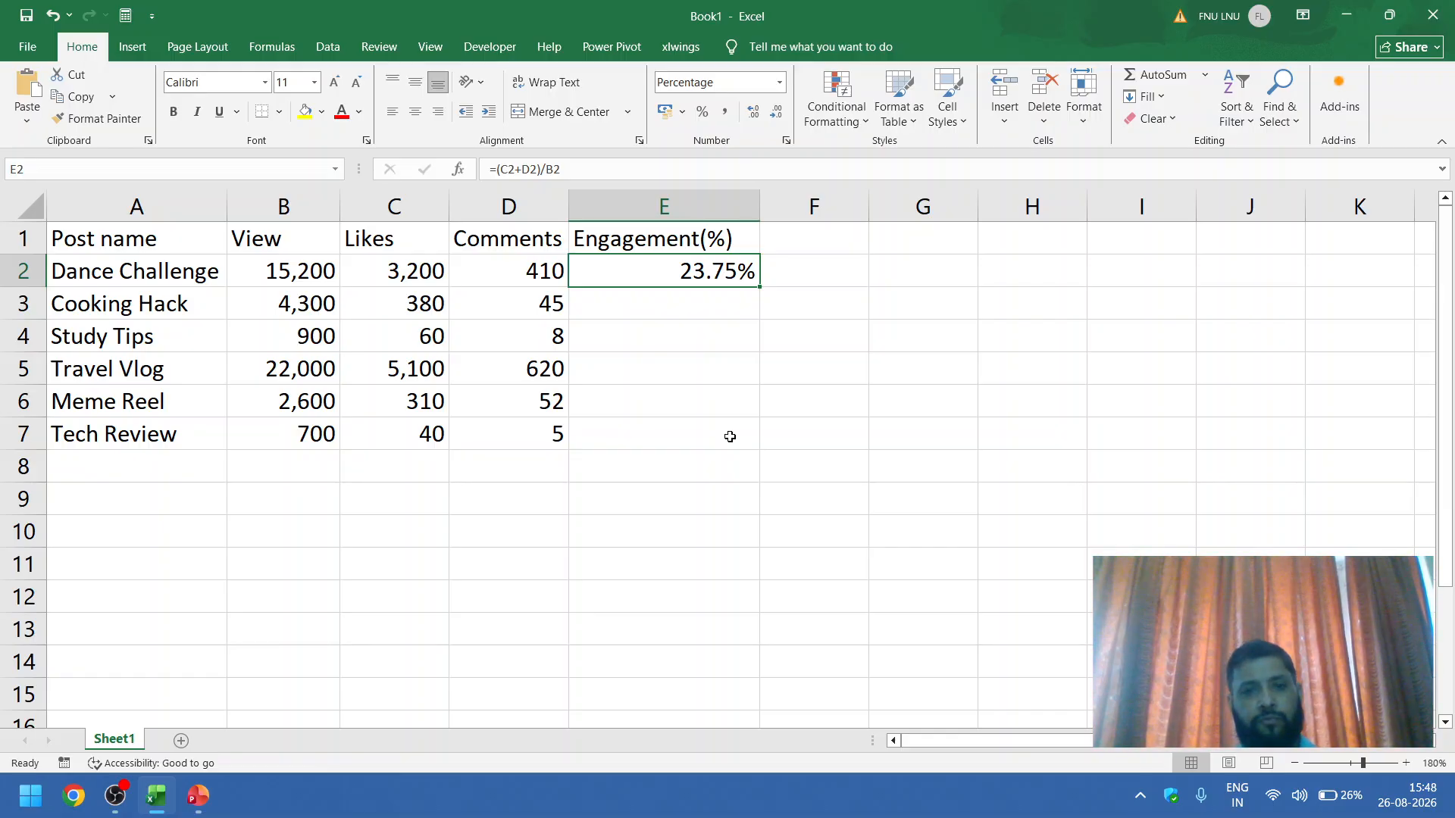
# Step: Enter the formula =(C3+D3)/B3 in cell E3 to calculate the Cooking Hack engagement rate
pyautogui.press('Down')
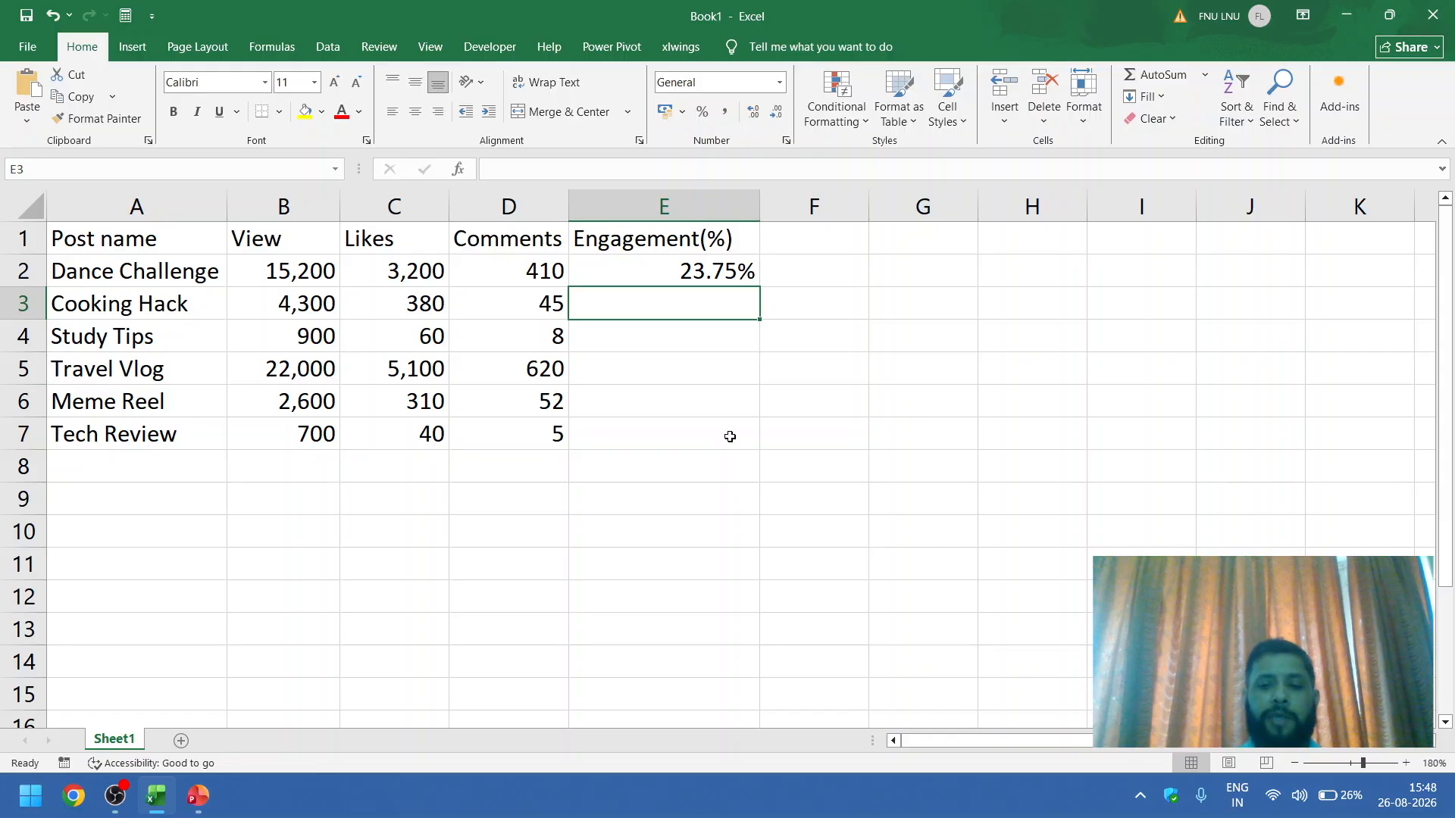
pyautogui.write('=')
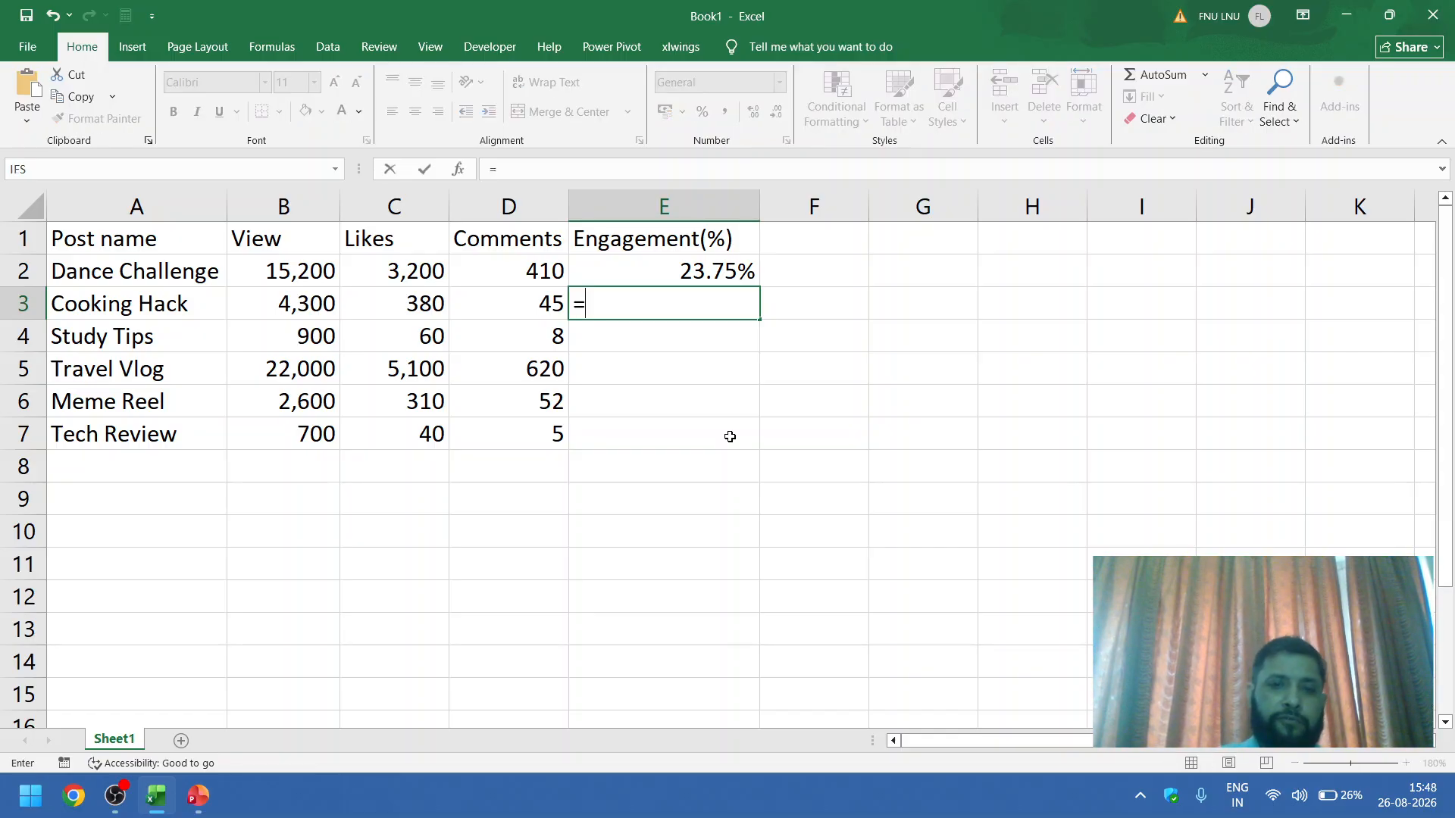
pyautogui.write('(')
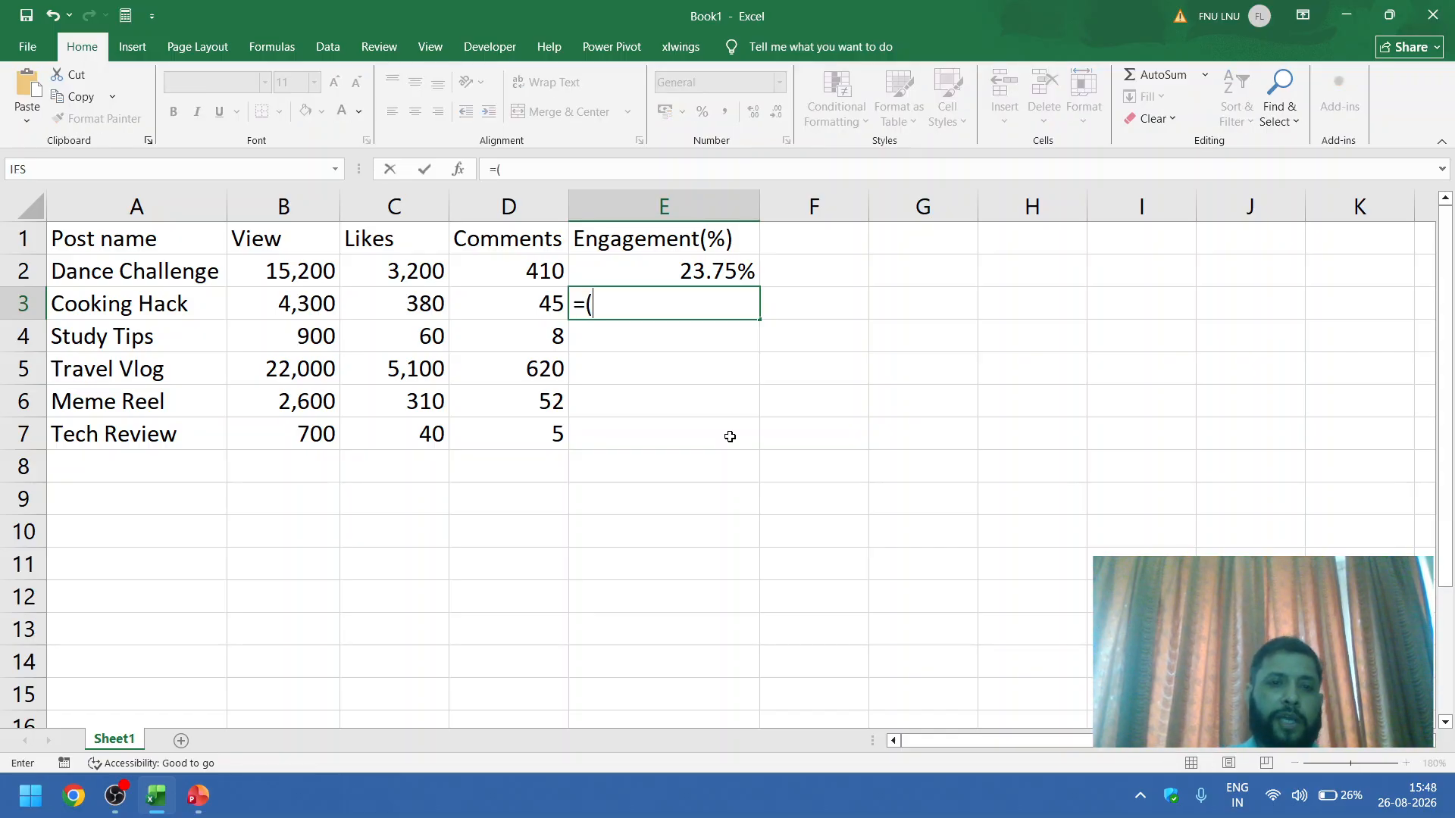
pyautogui.click(429, 307)
pyautogui.write('+')
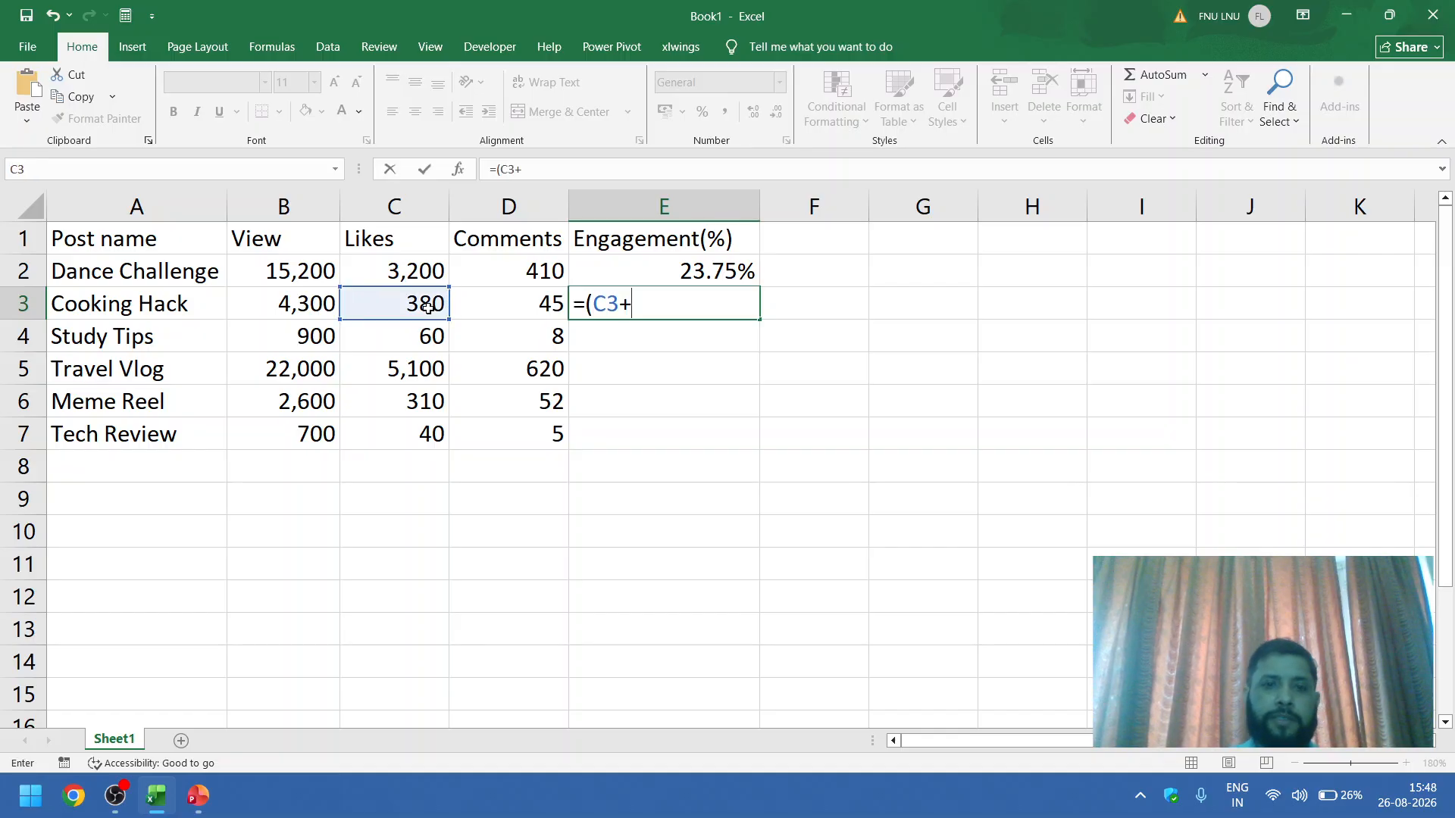
pyautogui.click(507, 302)
pyautogui.write(')/')
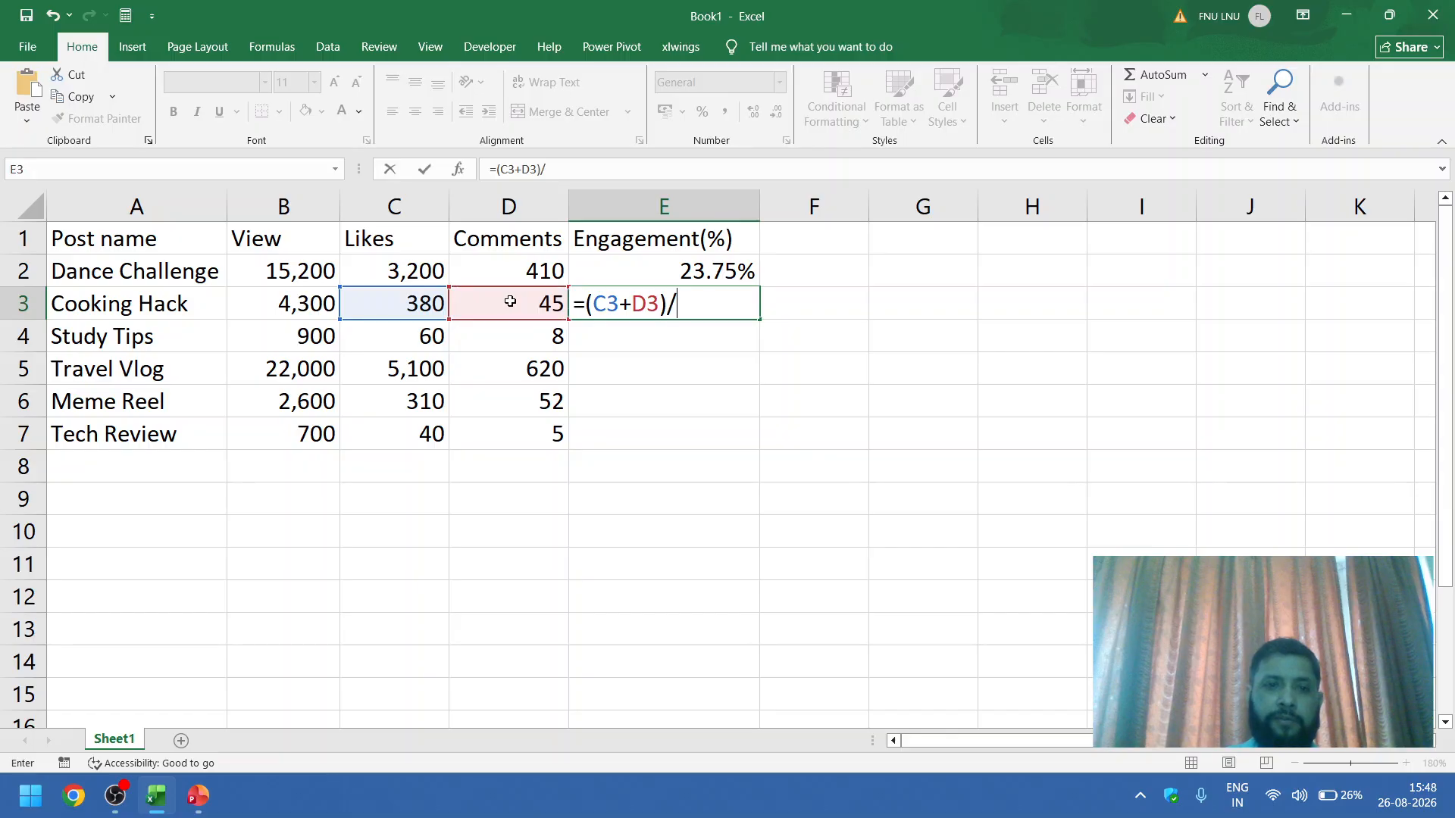
pyautogui.click(266, 299)
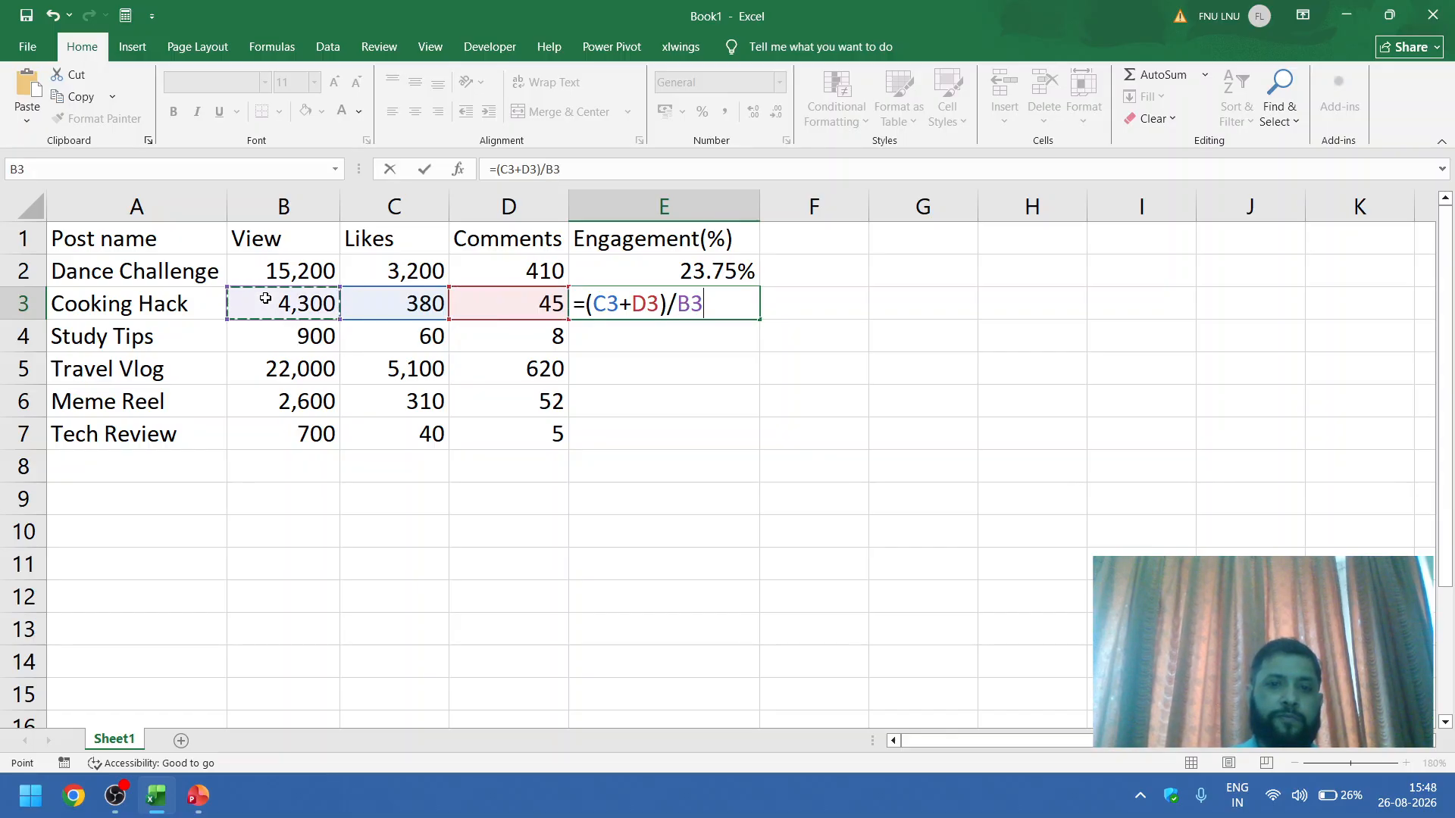
pyautogui.press('Return')
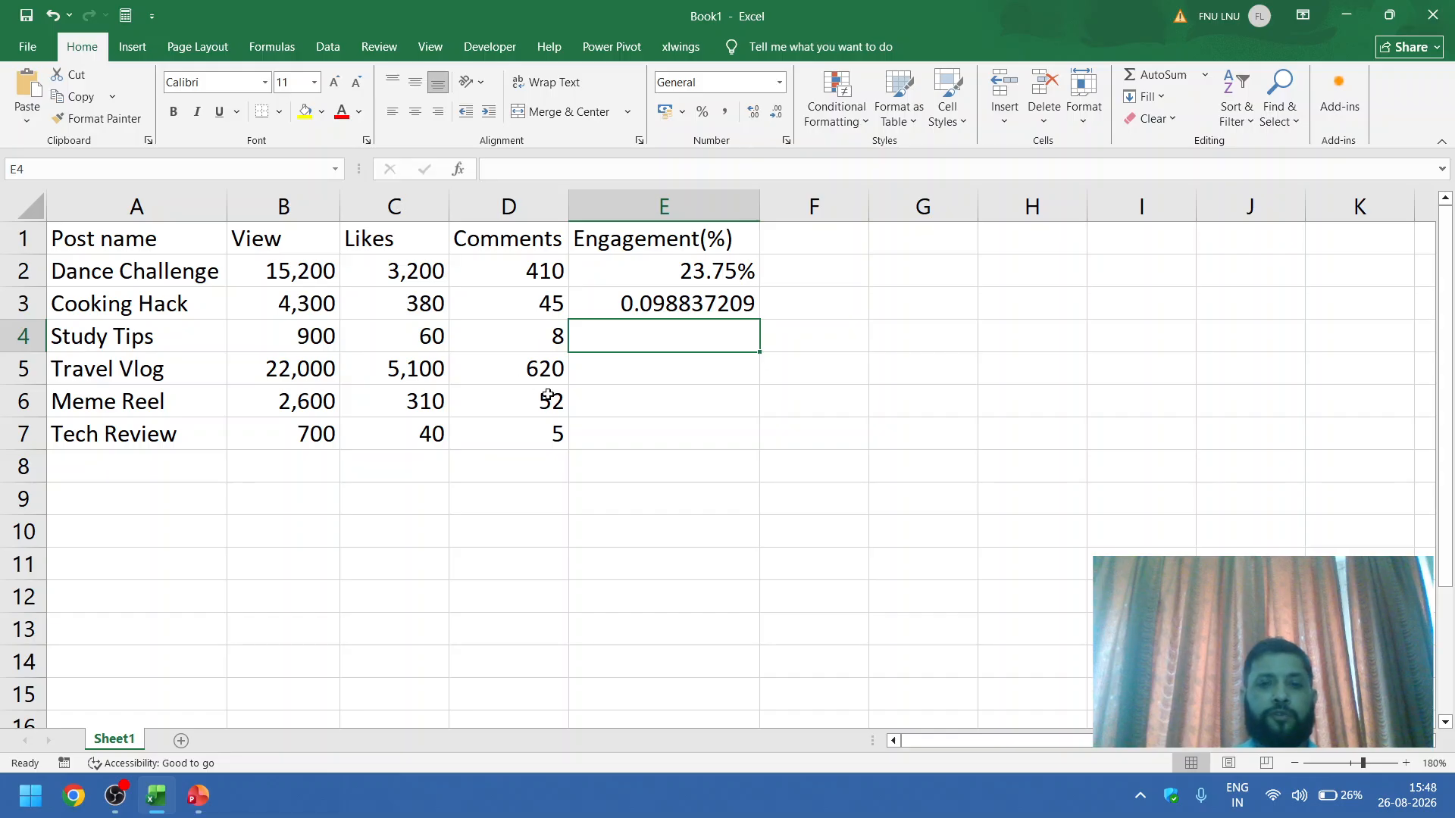
# Step: Format the Cooking Hack engagement value in E3 as Percentage
pyautogui.click(660, 302)
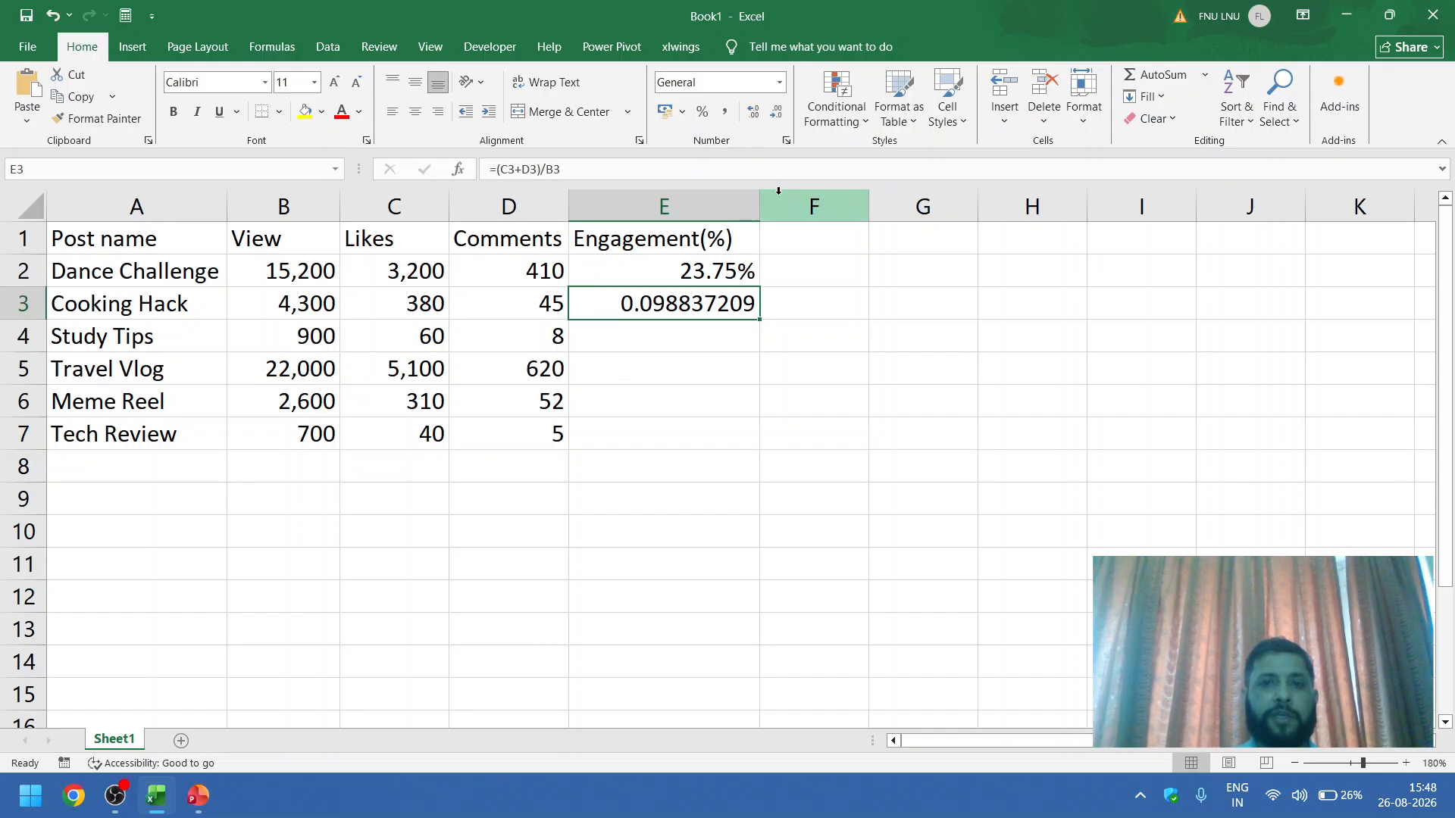
pyautogui.click(780, 84)
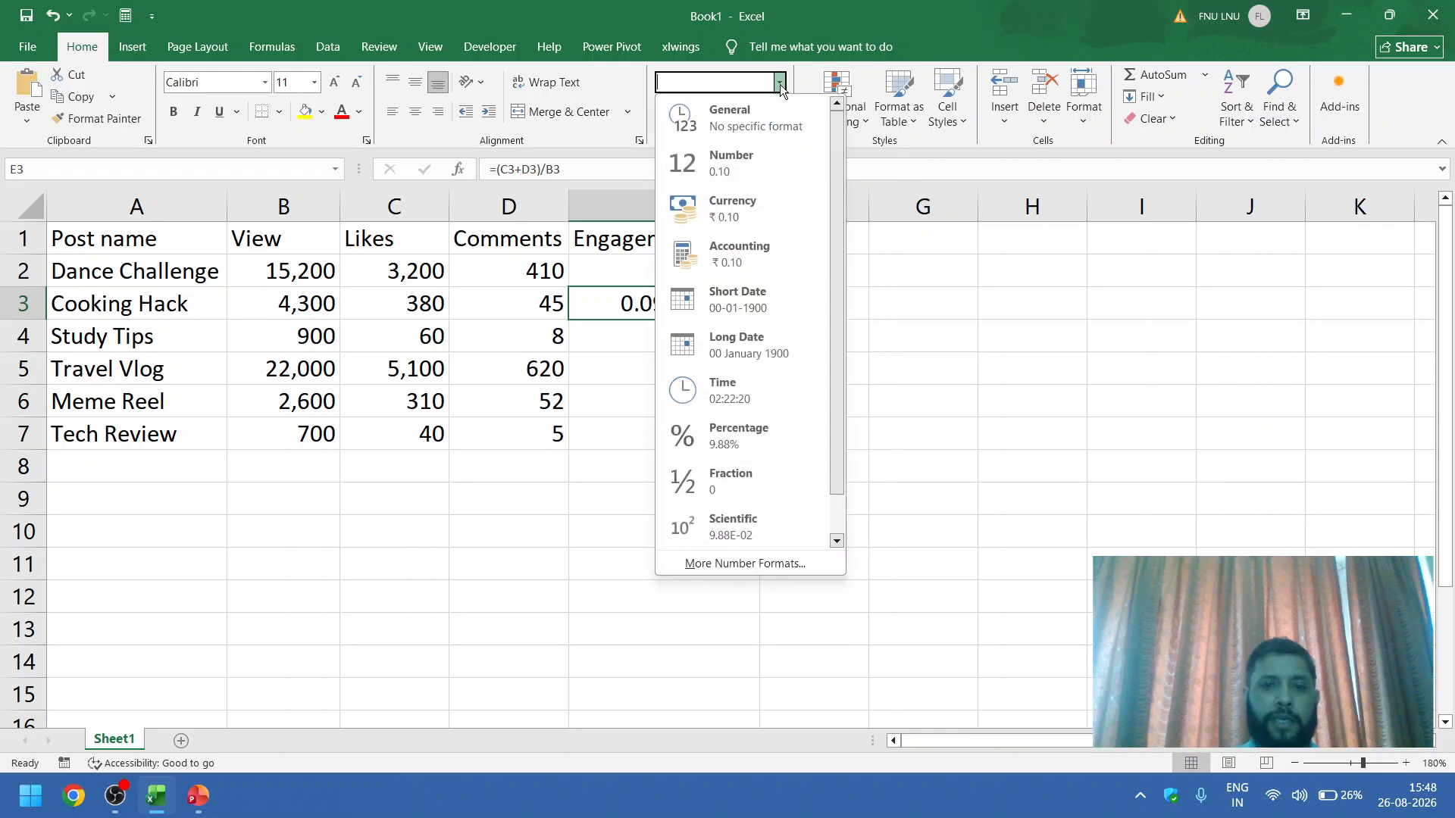
pyautogui.click(739, 426)
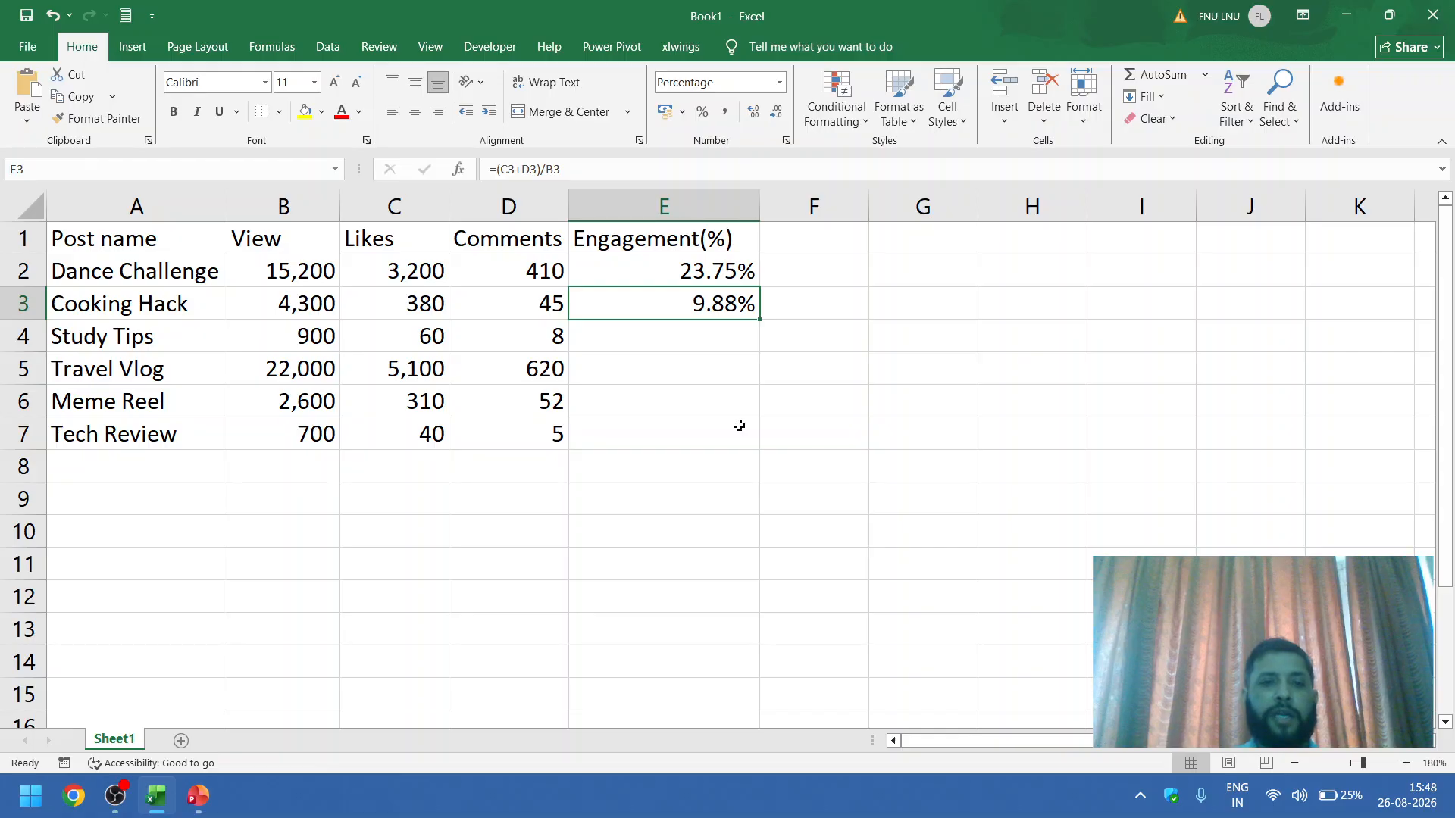
# Step: Enter the formula =(C4+D4)/B4 in cell E4 to calculate the Study Tips engagement rate
pyautogui.press('Down')
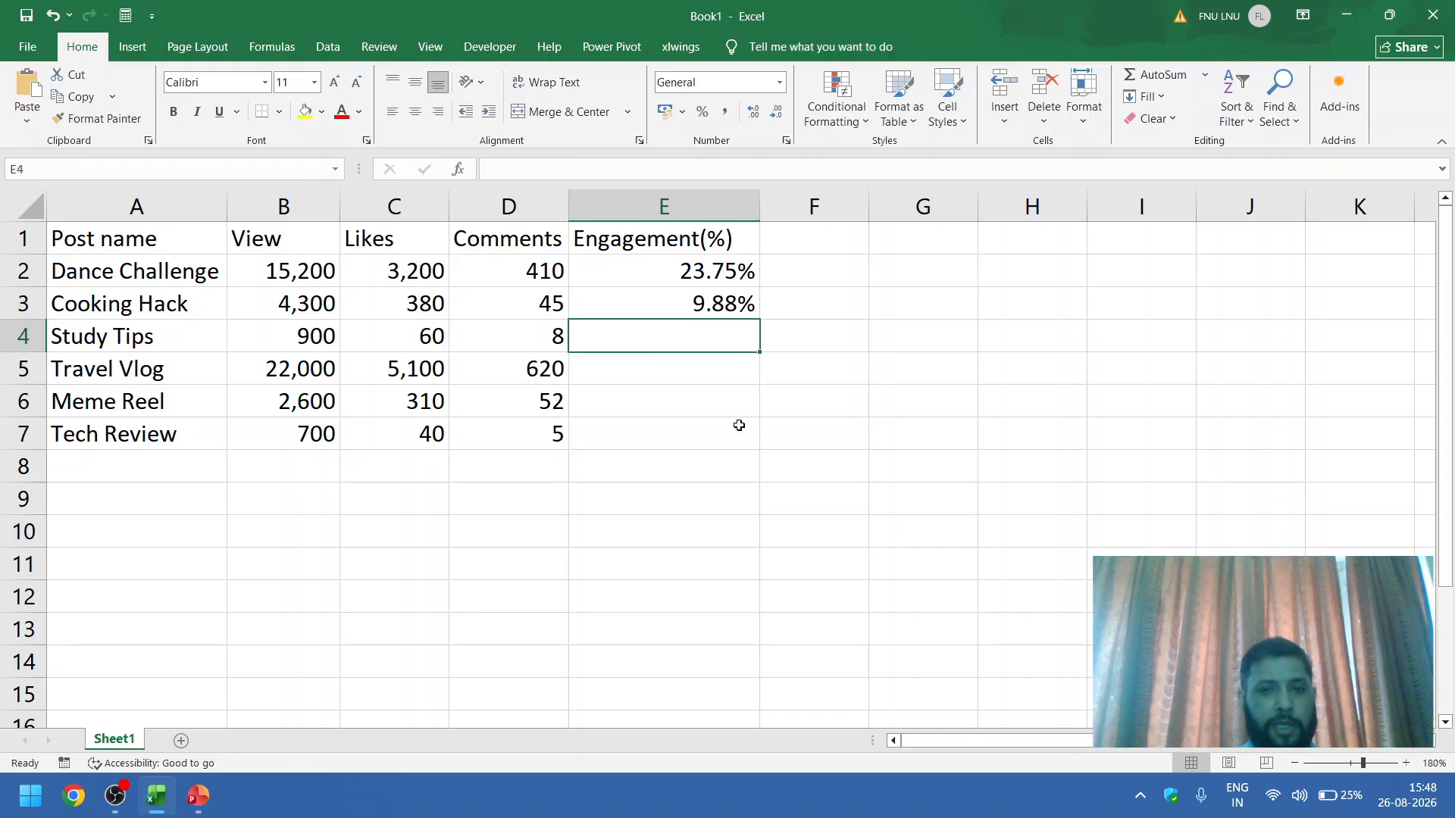
pyautogui.write('=')
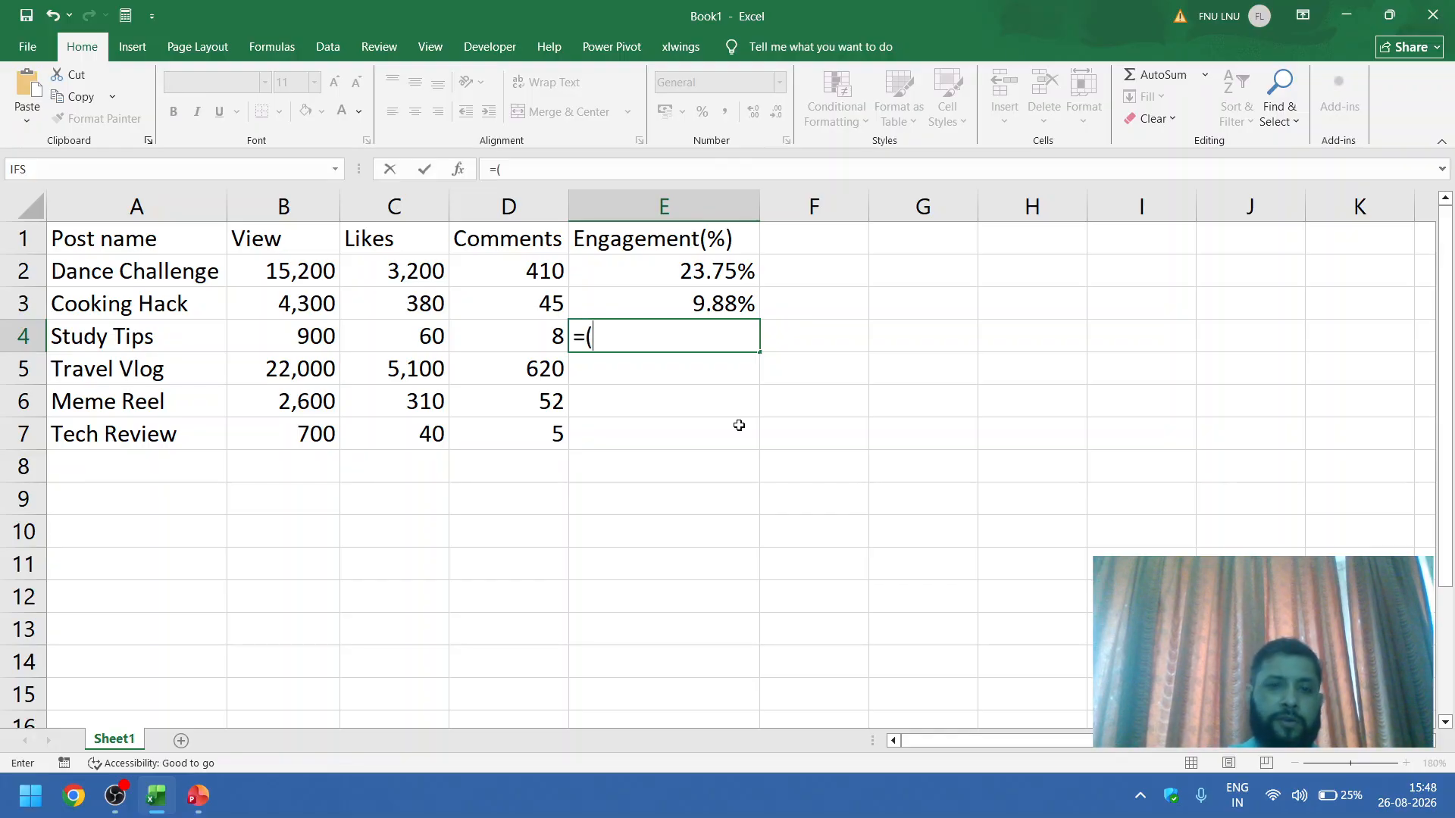
pyautogui.write('(')
pyautogui.click(417, 342)
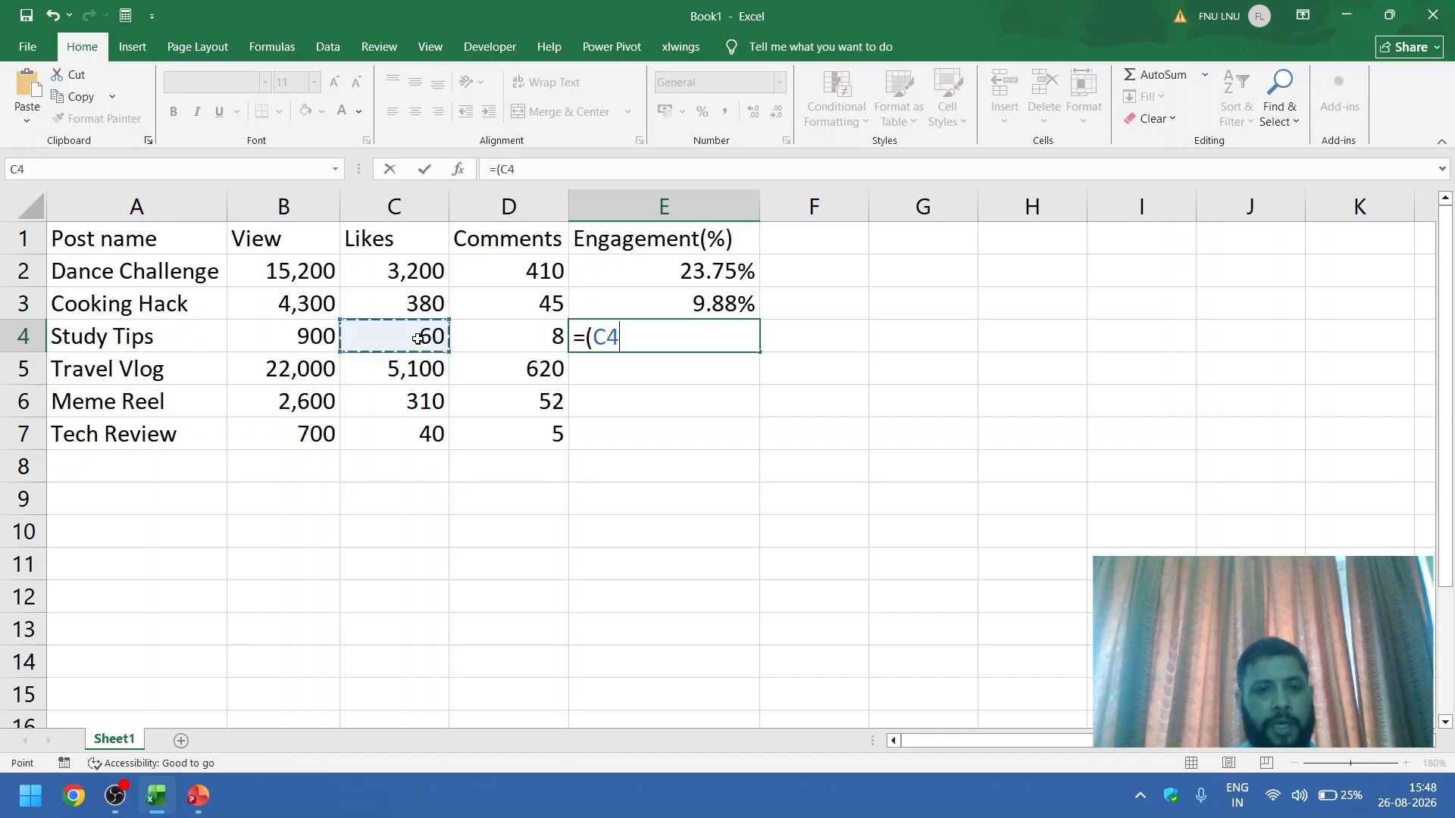
pyautogui.write('+')
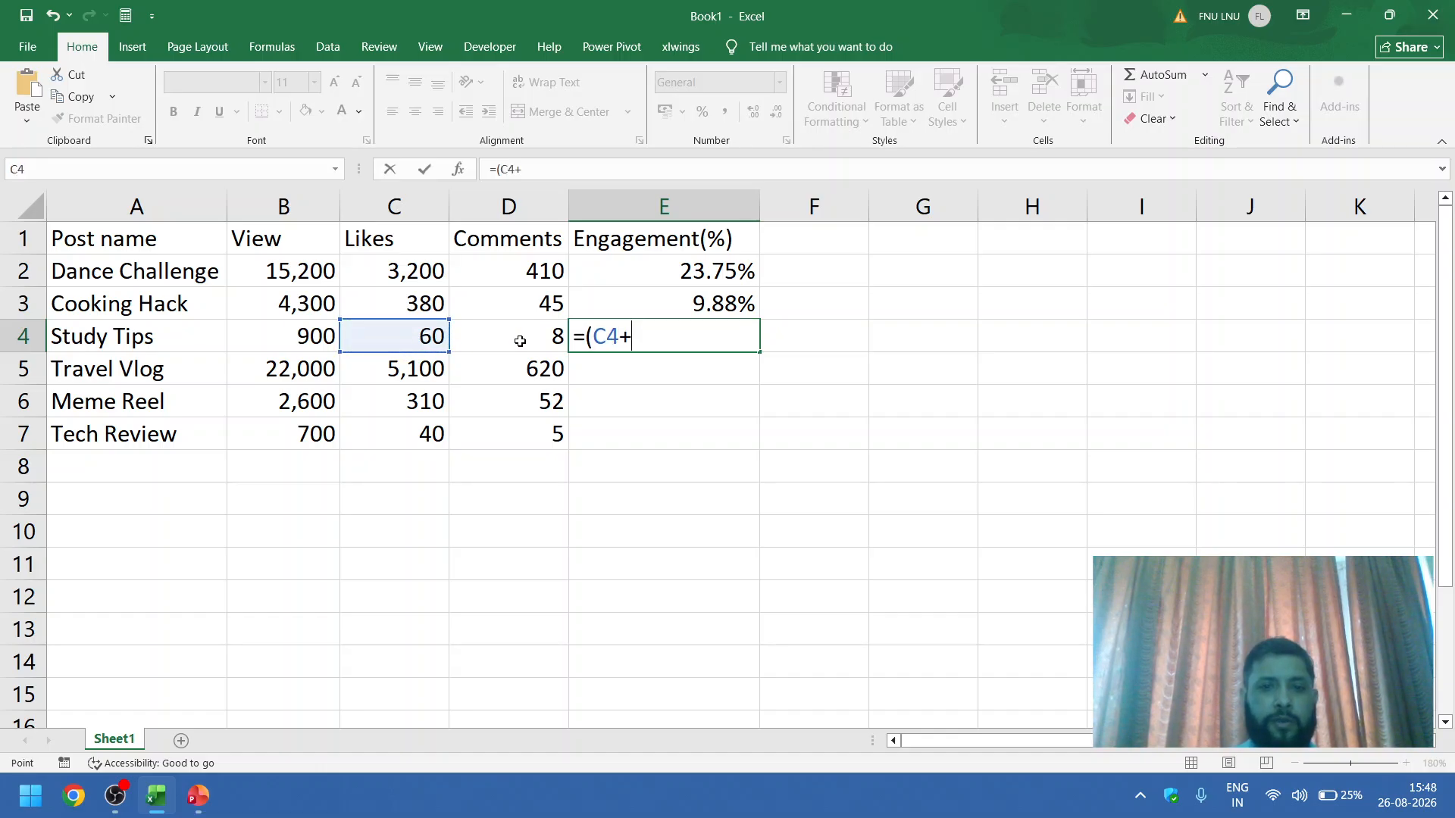
pyautogui.click(520, 341)
pyautogui.write(')/')
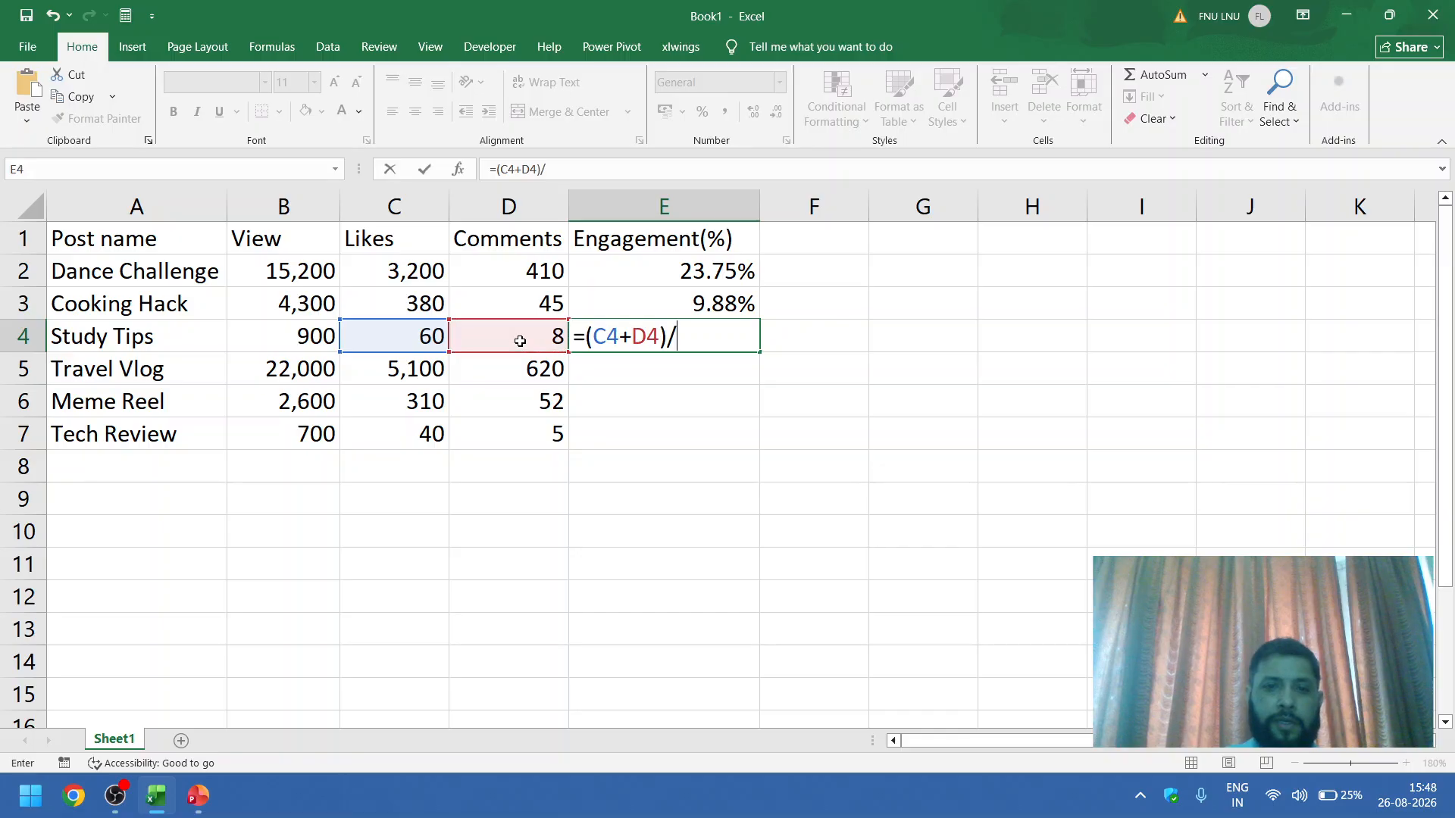
pyautogui.click(302, 341)
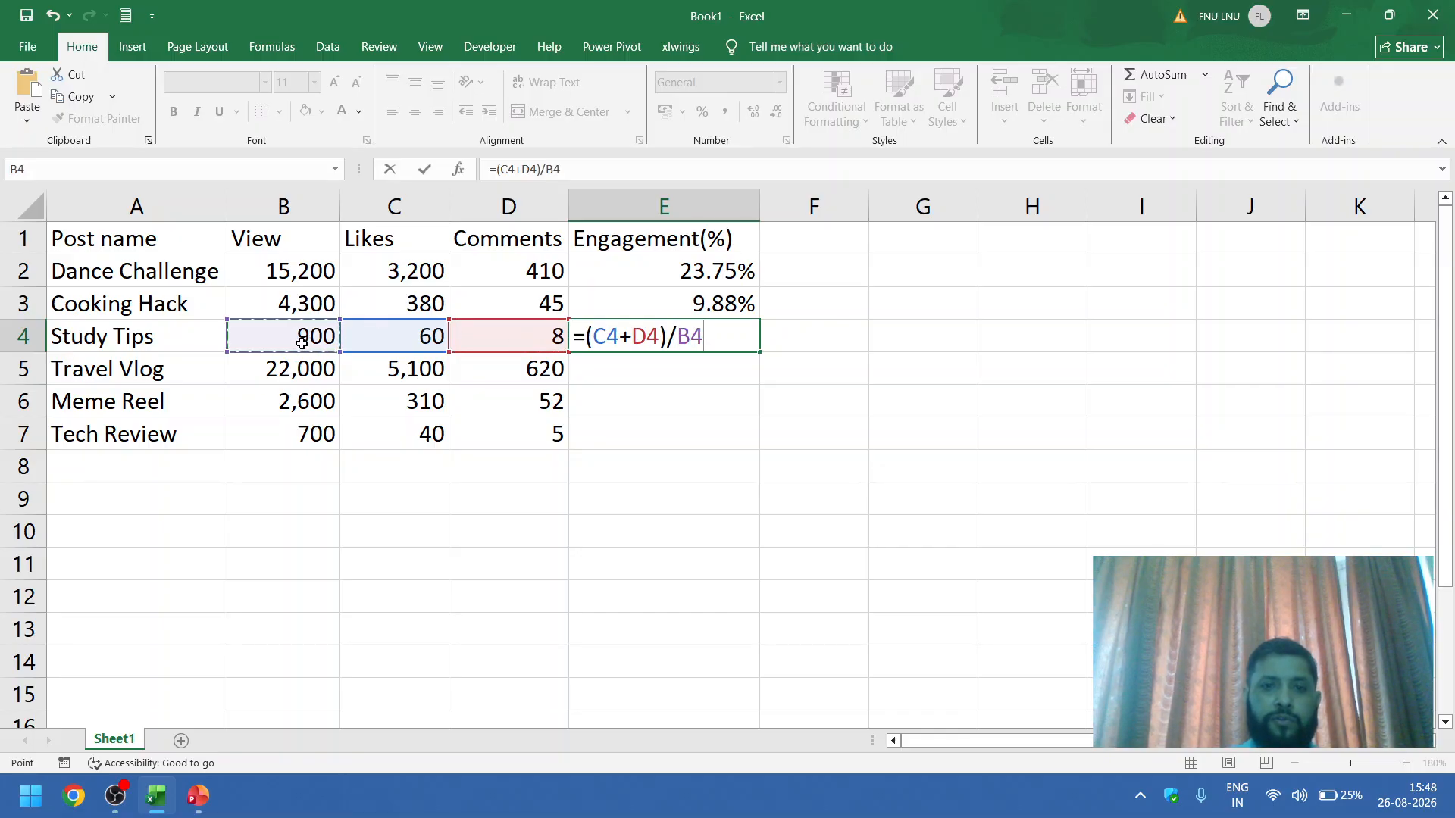
pyautogui.press('Return')
# Step: Format the Study Tips engagement value in E4 as Percentage
pyautogui.click(591, 344)
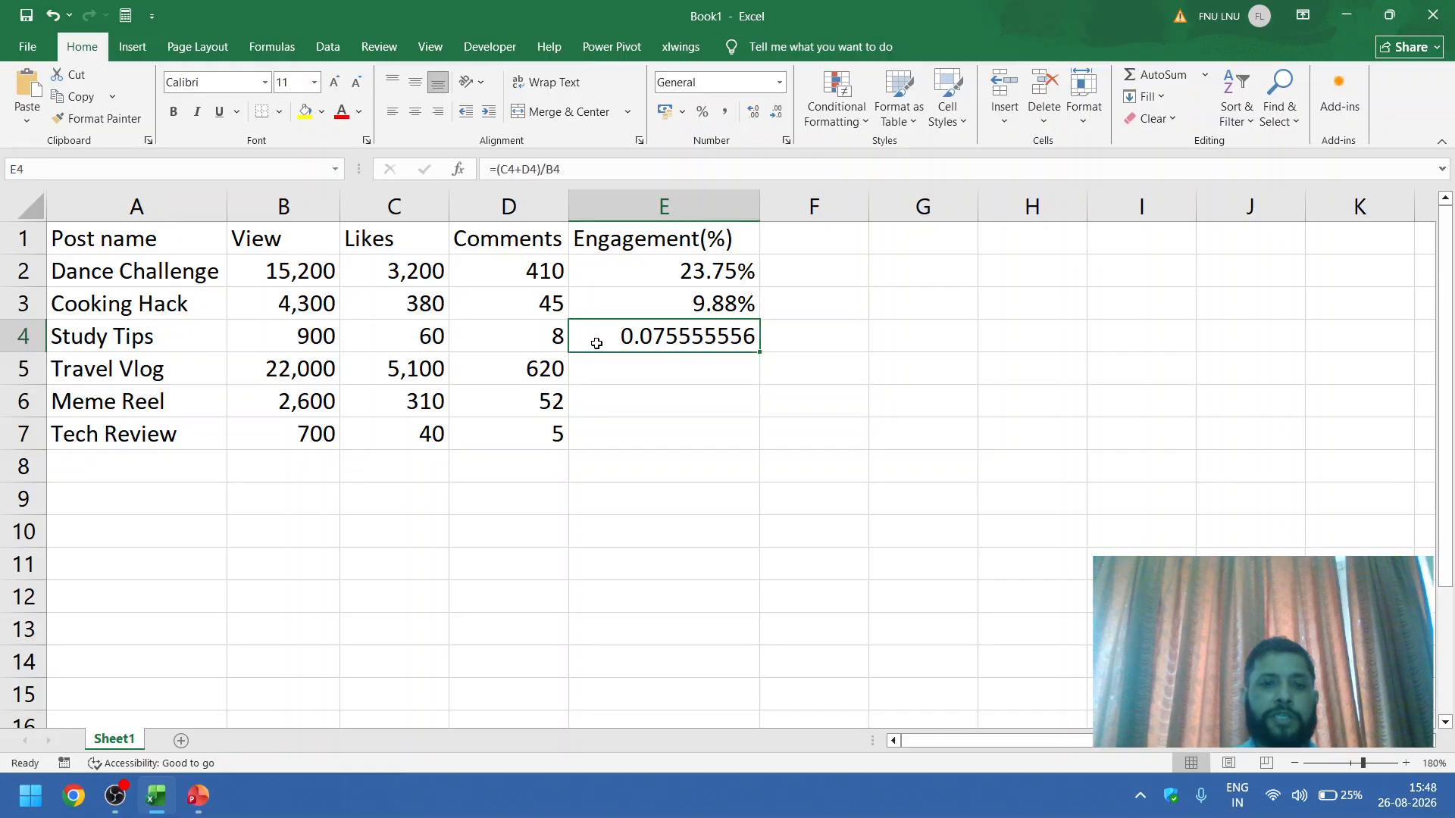
pyautogui.click(781, 87)
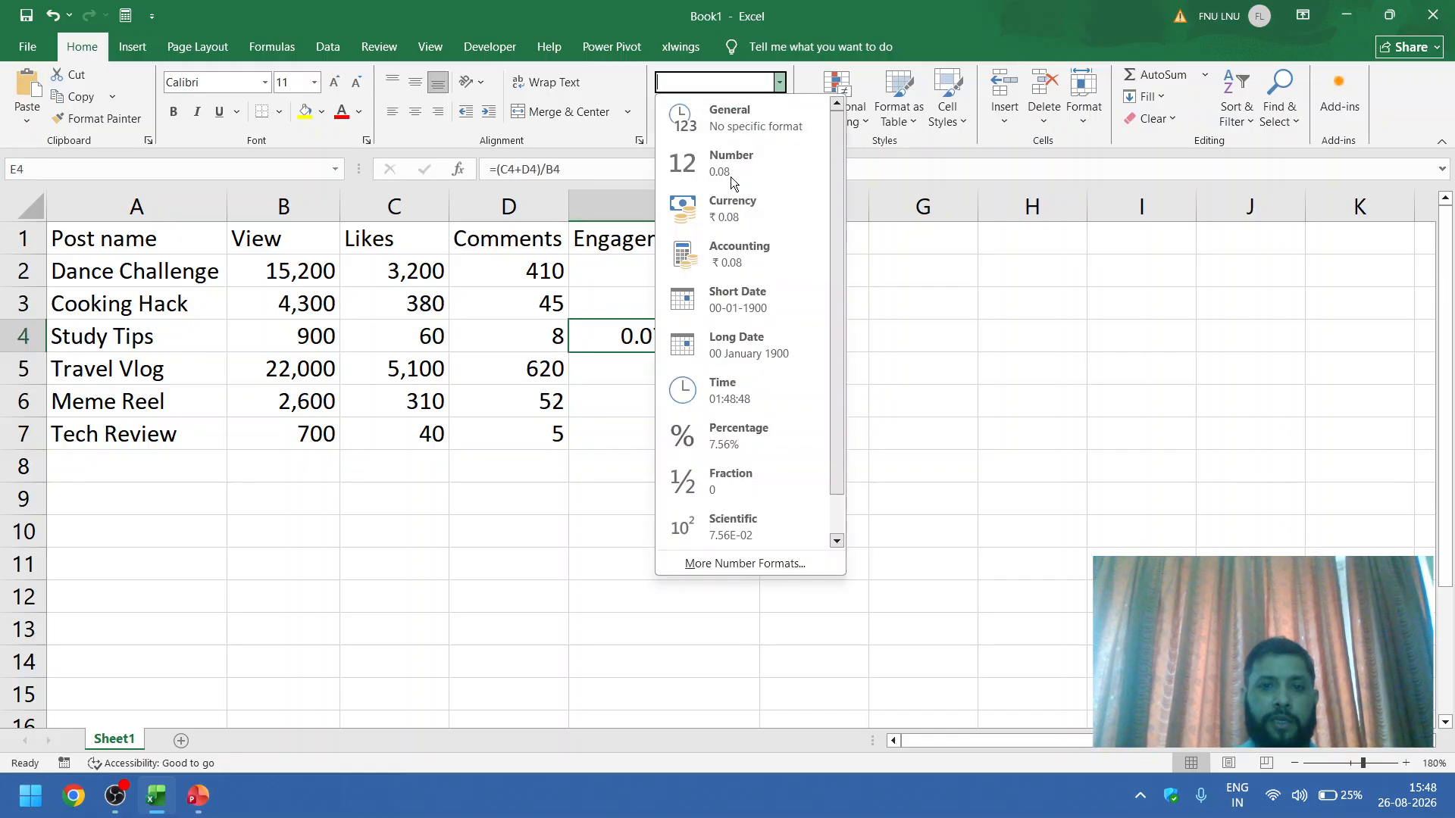
pyautogui.click(720, 432)
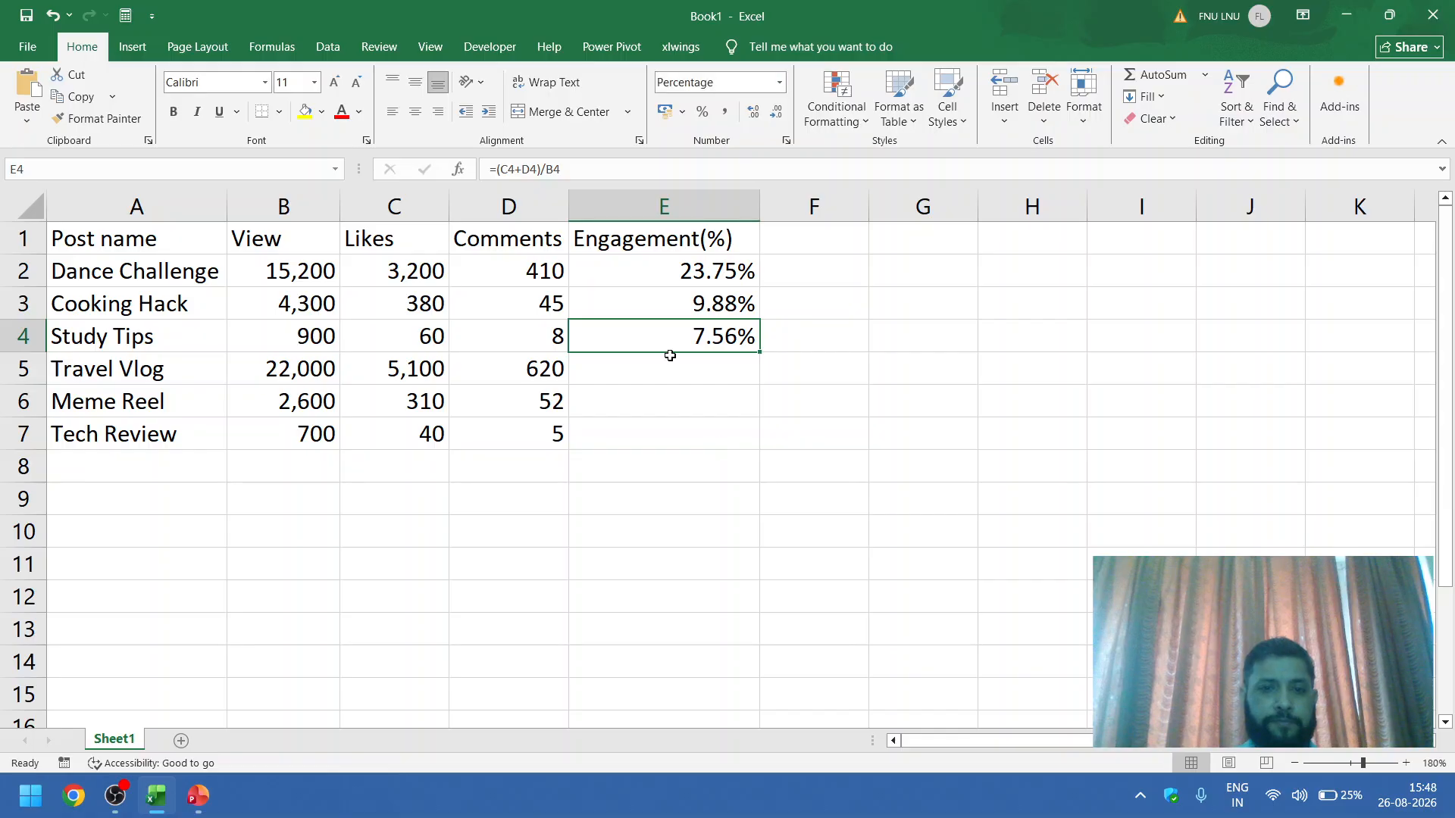
# Step: Fill the engagement formula from E4 down through E7 for the Travel Vlog, Meme Reel and Tech Review rows
pyautogui.click(695, 375)
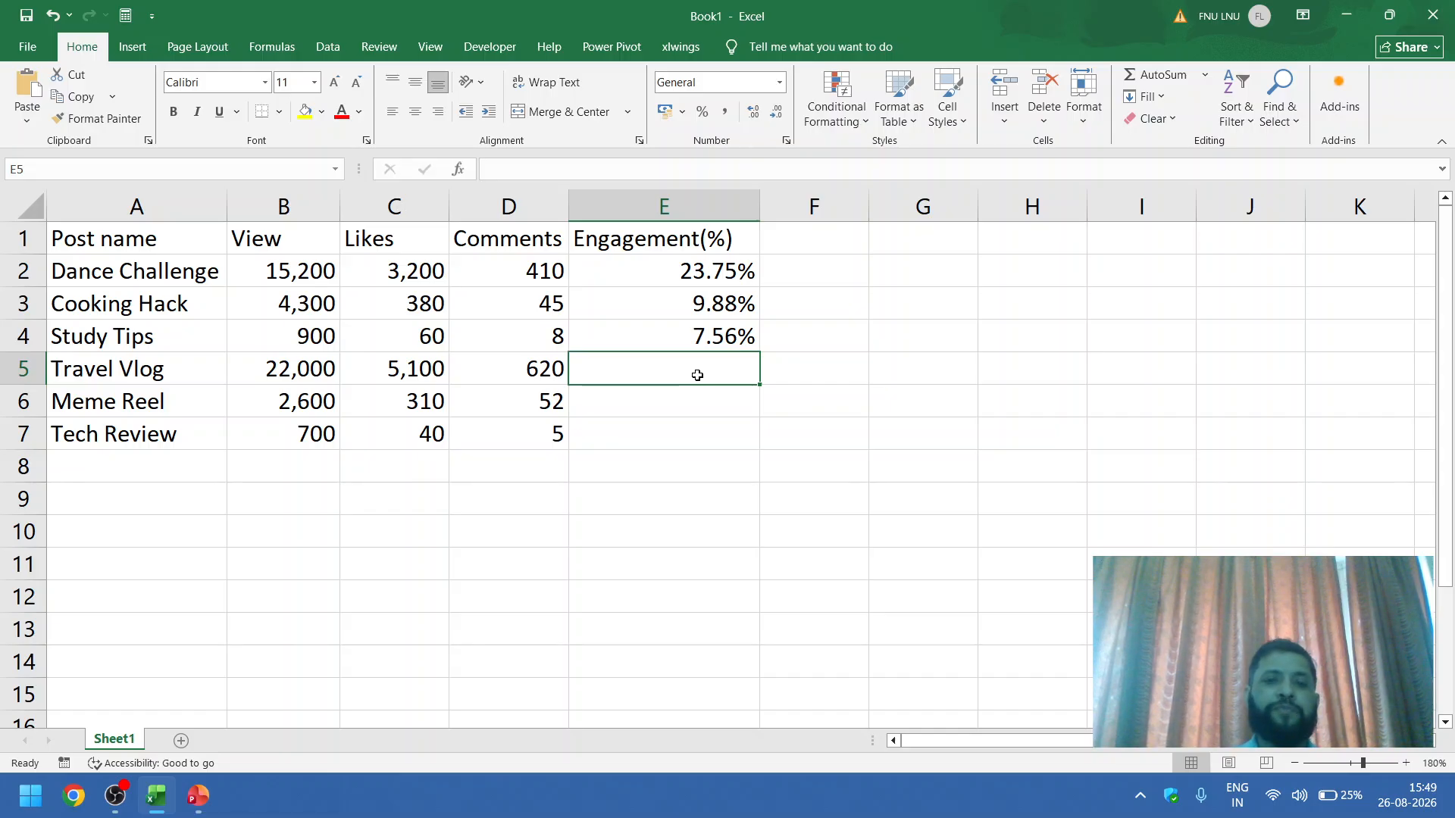
pyautogui.click(664, 432)
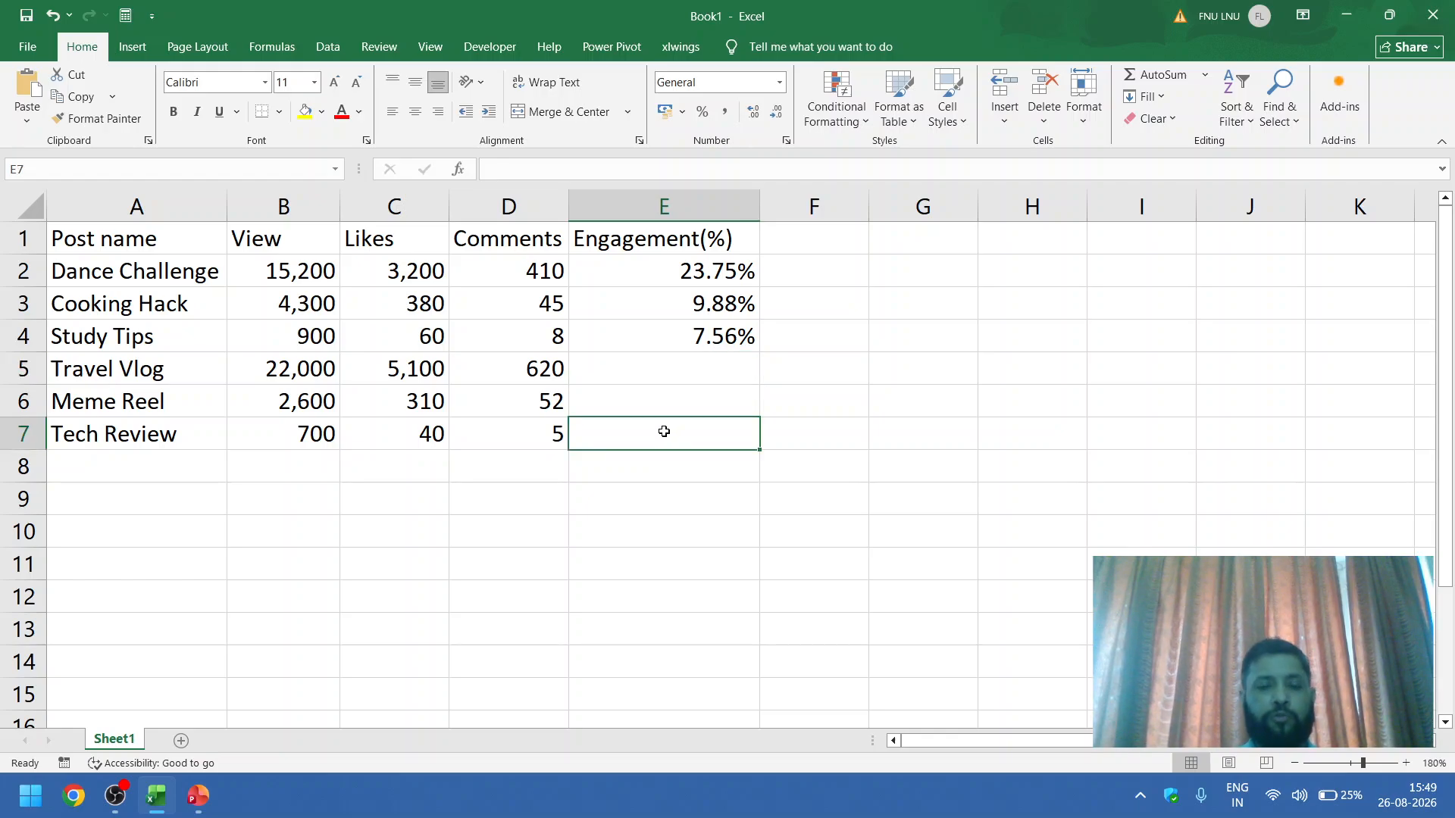
pyautogui.click(741, 340)
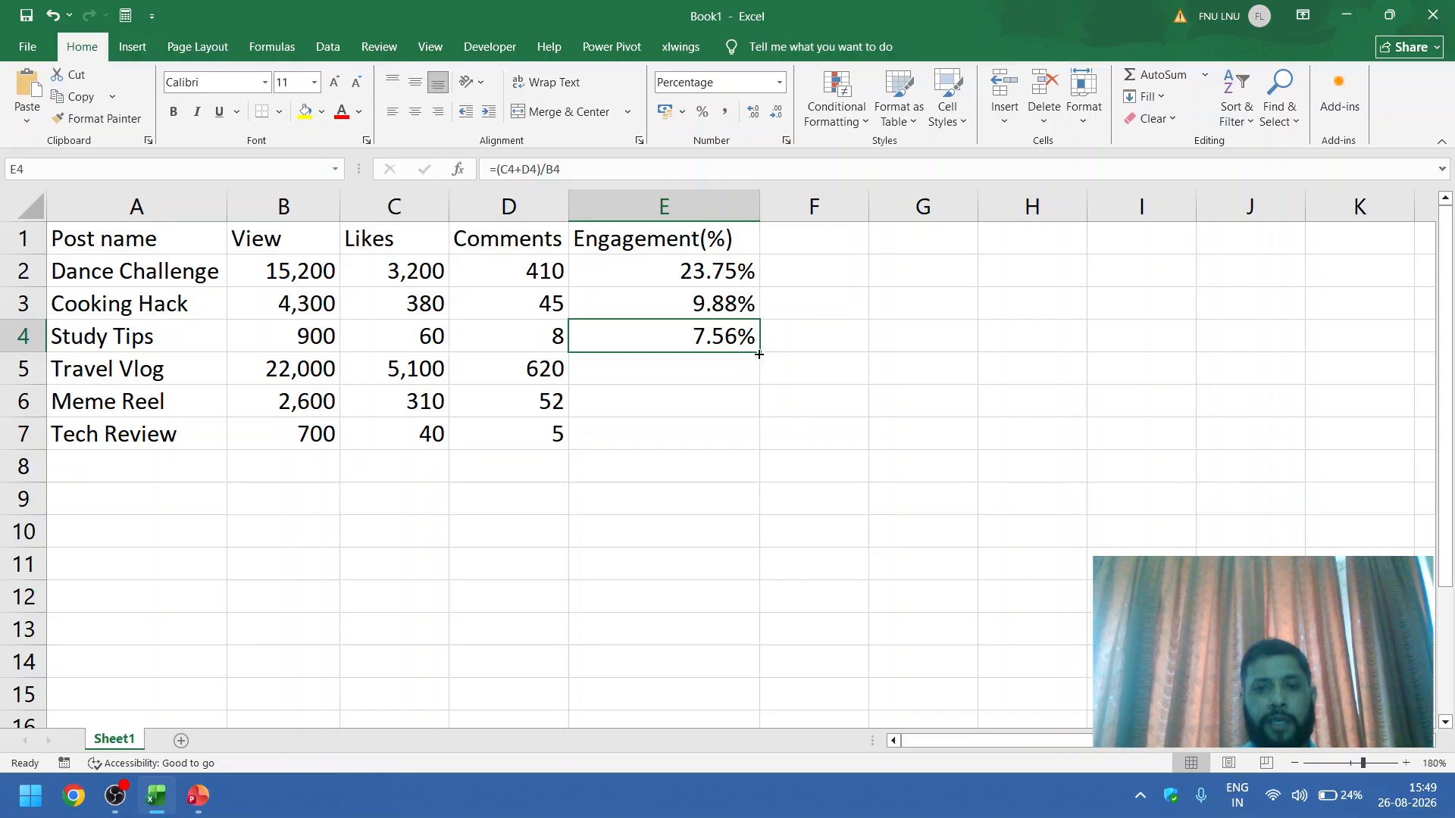
pyautogui.moveTo(759, 354); pyautogui.dragTo(755, 451)
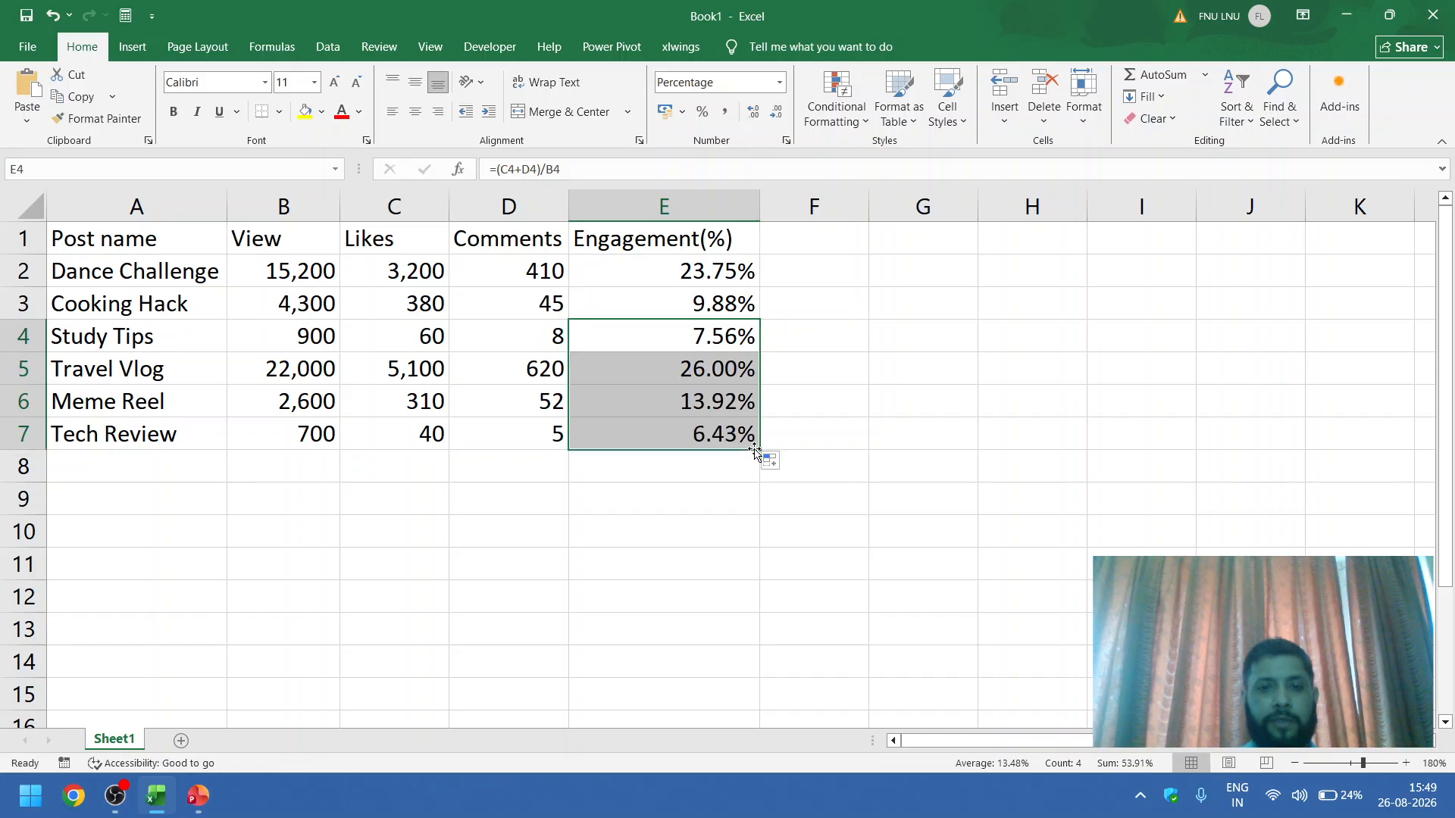
pyautogui.click(725, 480)
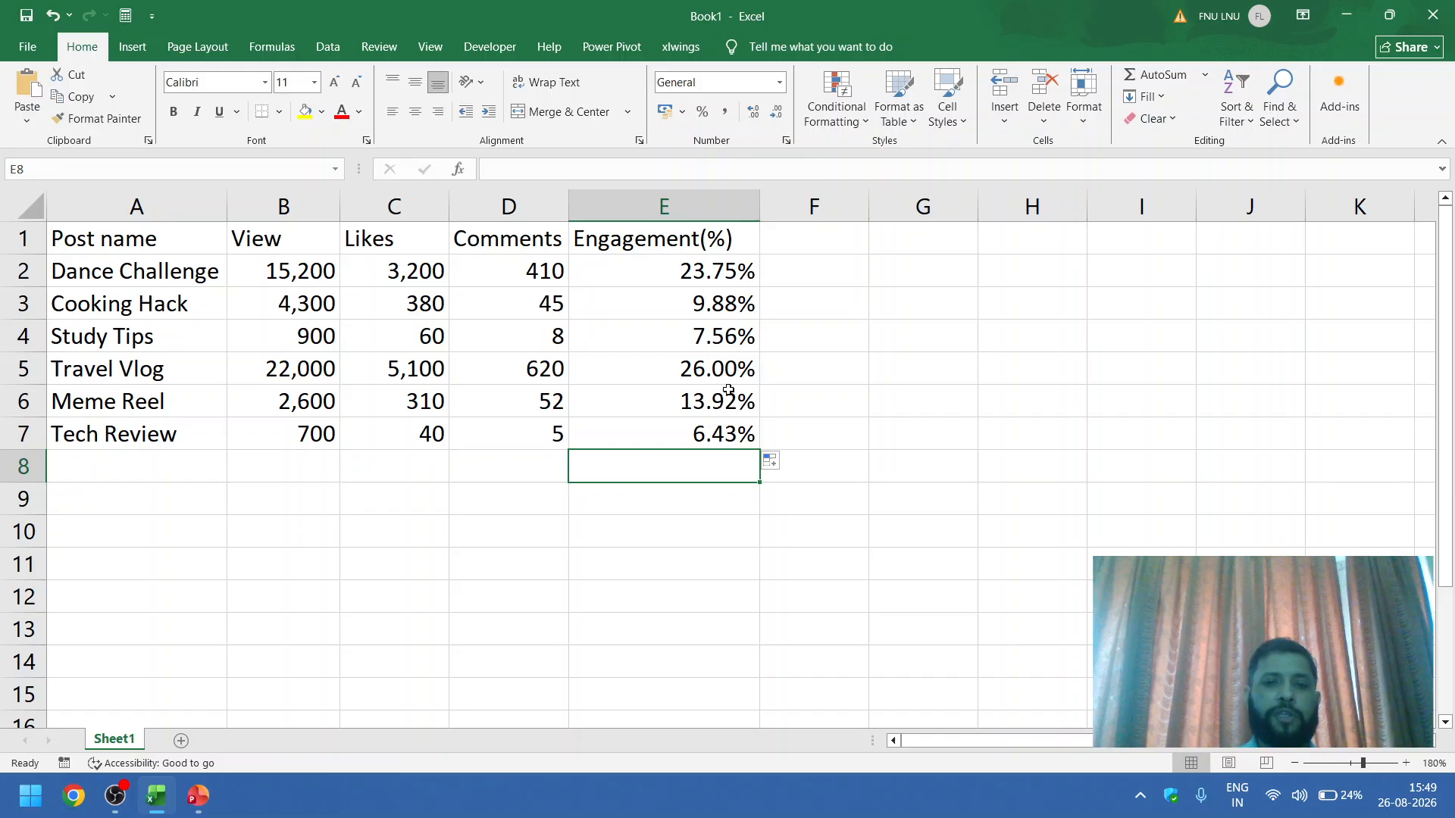
# Step: Check the filled engagement formulas in cells E5, E6 and E7
pyautogui.click(711, 365)
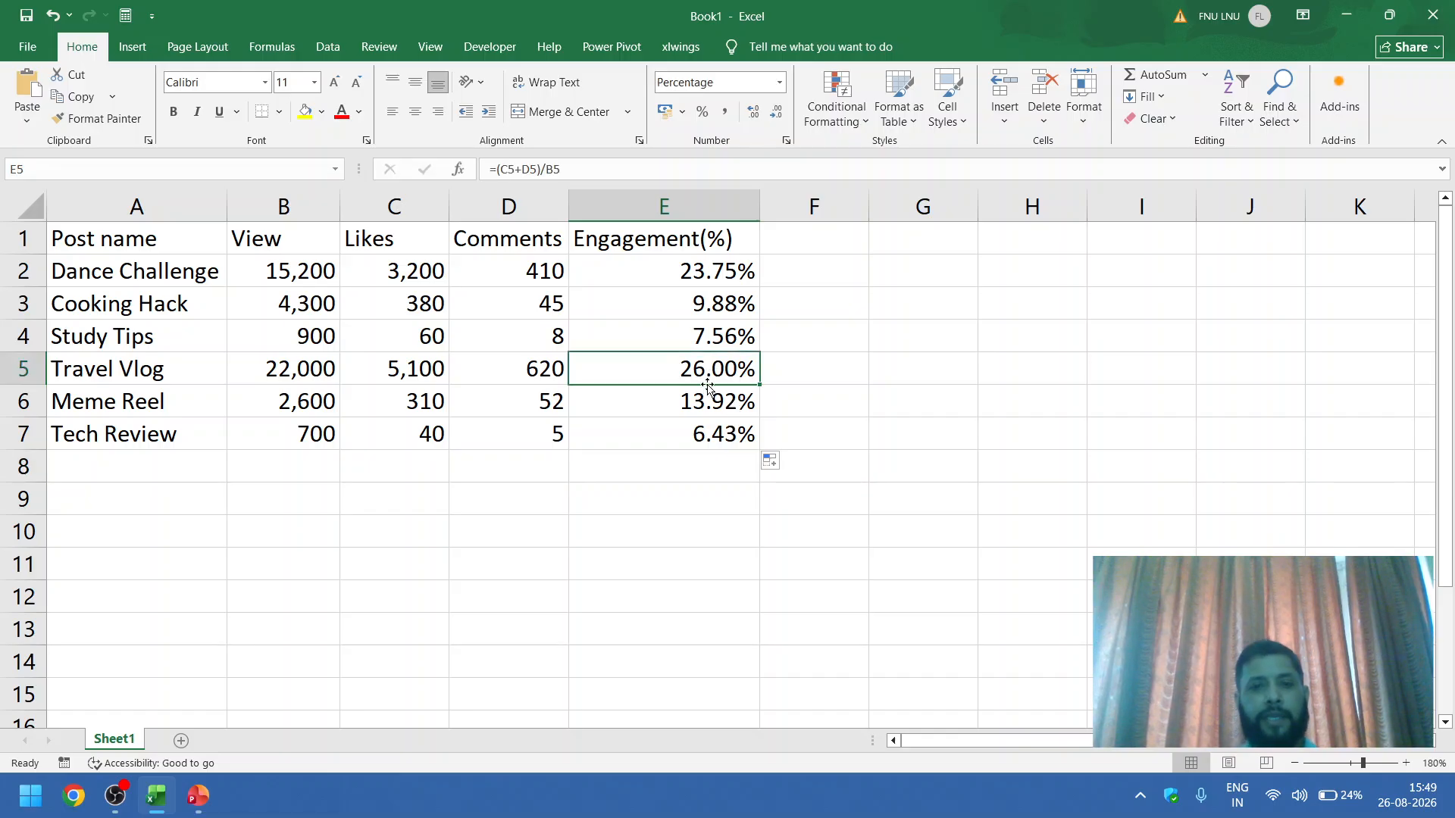
pyautogui.click(702, 398)
pyautogui.click(697, 440)
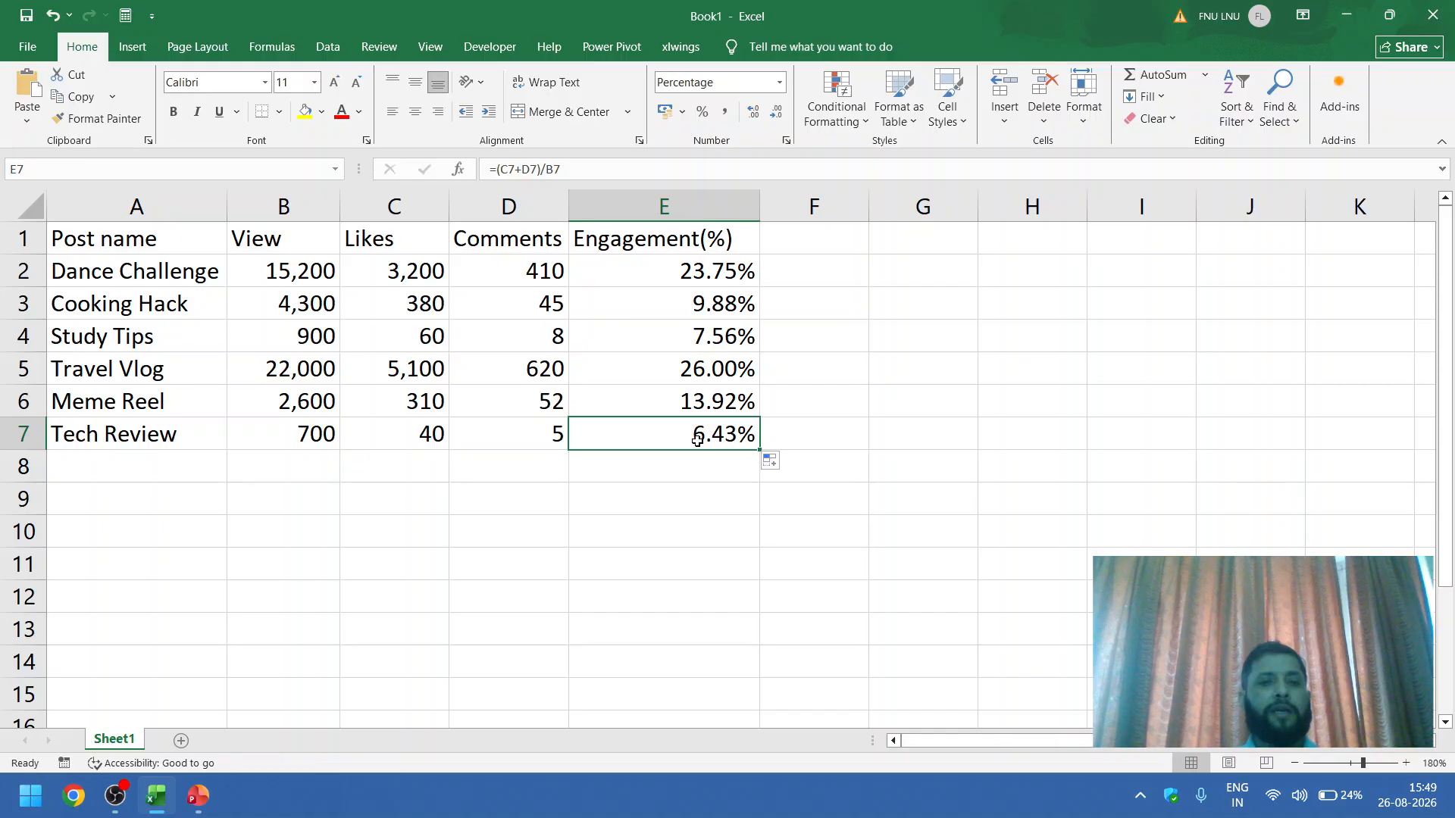
# Step: Switch to the PowerPoint slide show and advance to the "Step 2 — Your First IF Formula" slide
pyautogui.hotkey('alt', 'Tab')
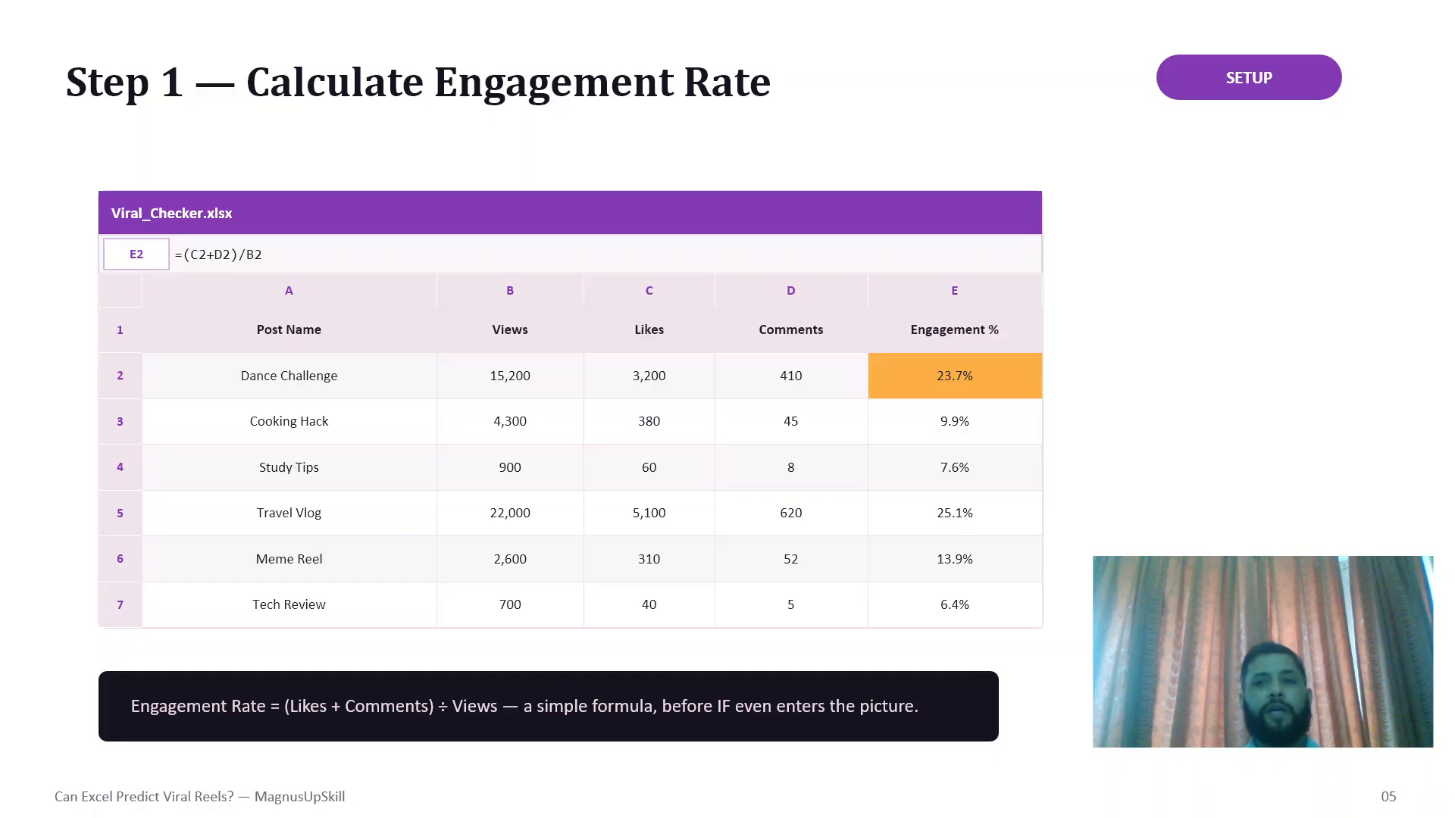
pyautogui.press('Right')
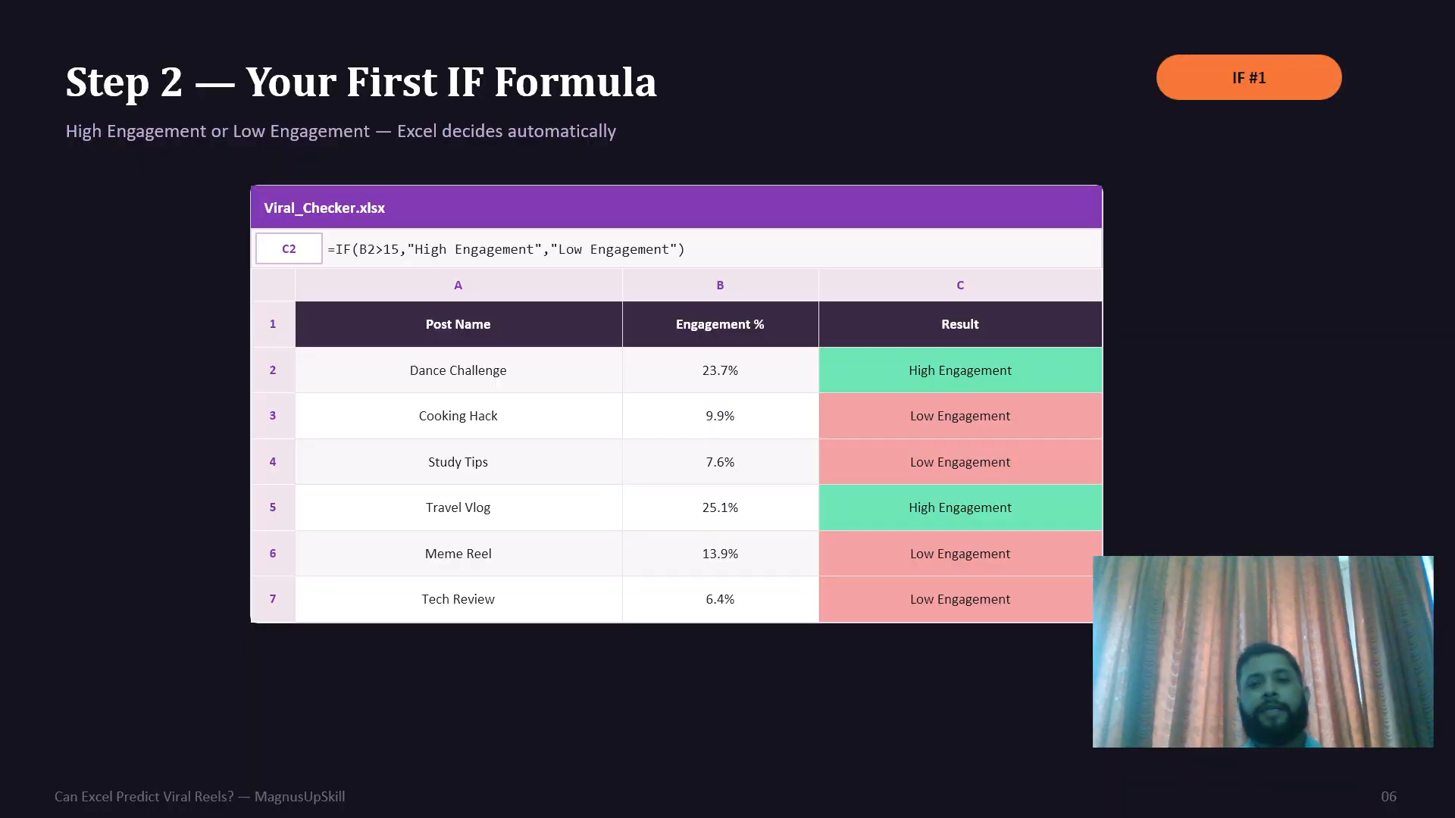
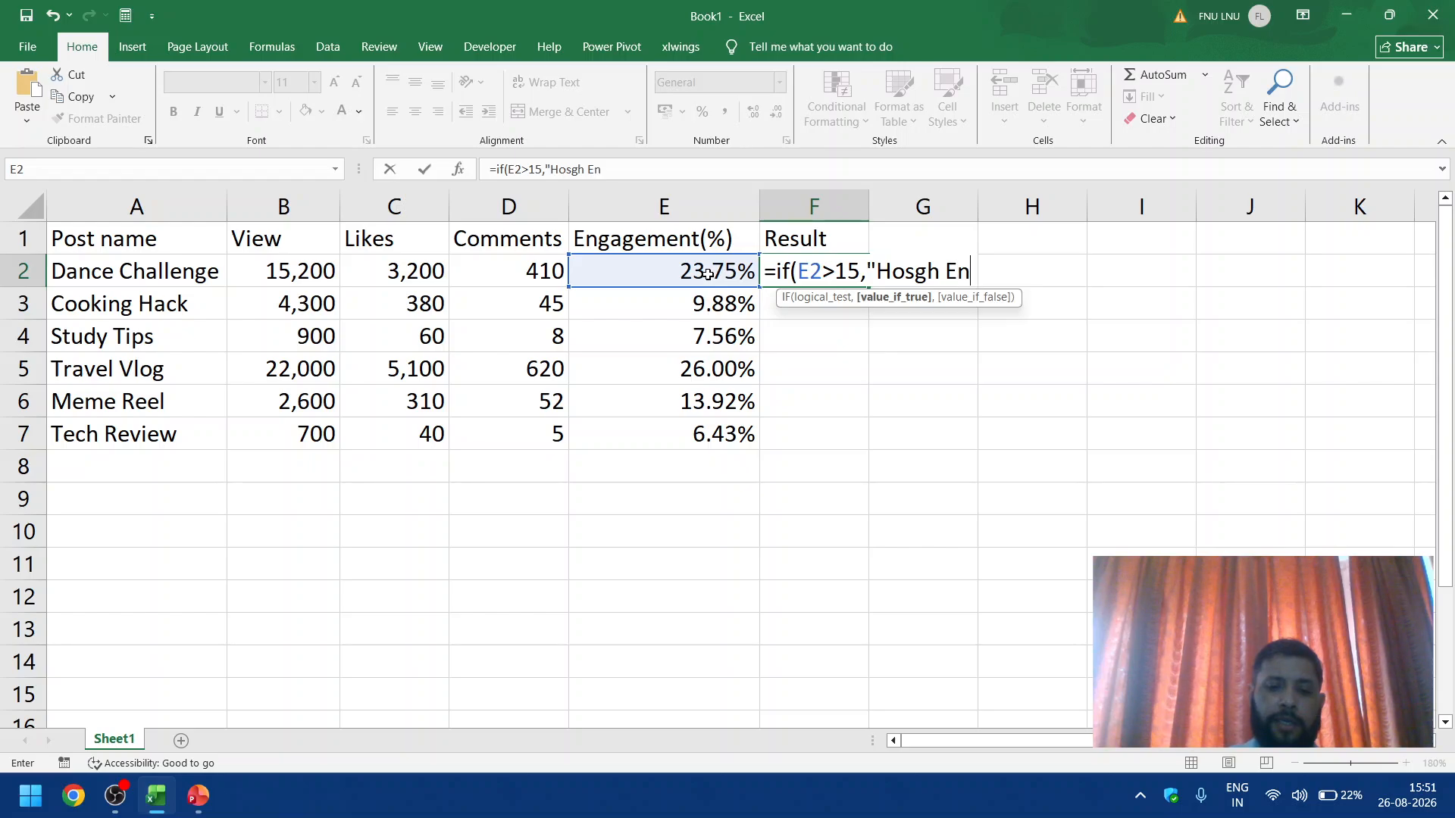
# Step: Complete the IF formula in F2 as =if(E2>15,"Hosgh Engagement","Low Engagement")
pyautogui.write('t')
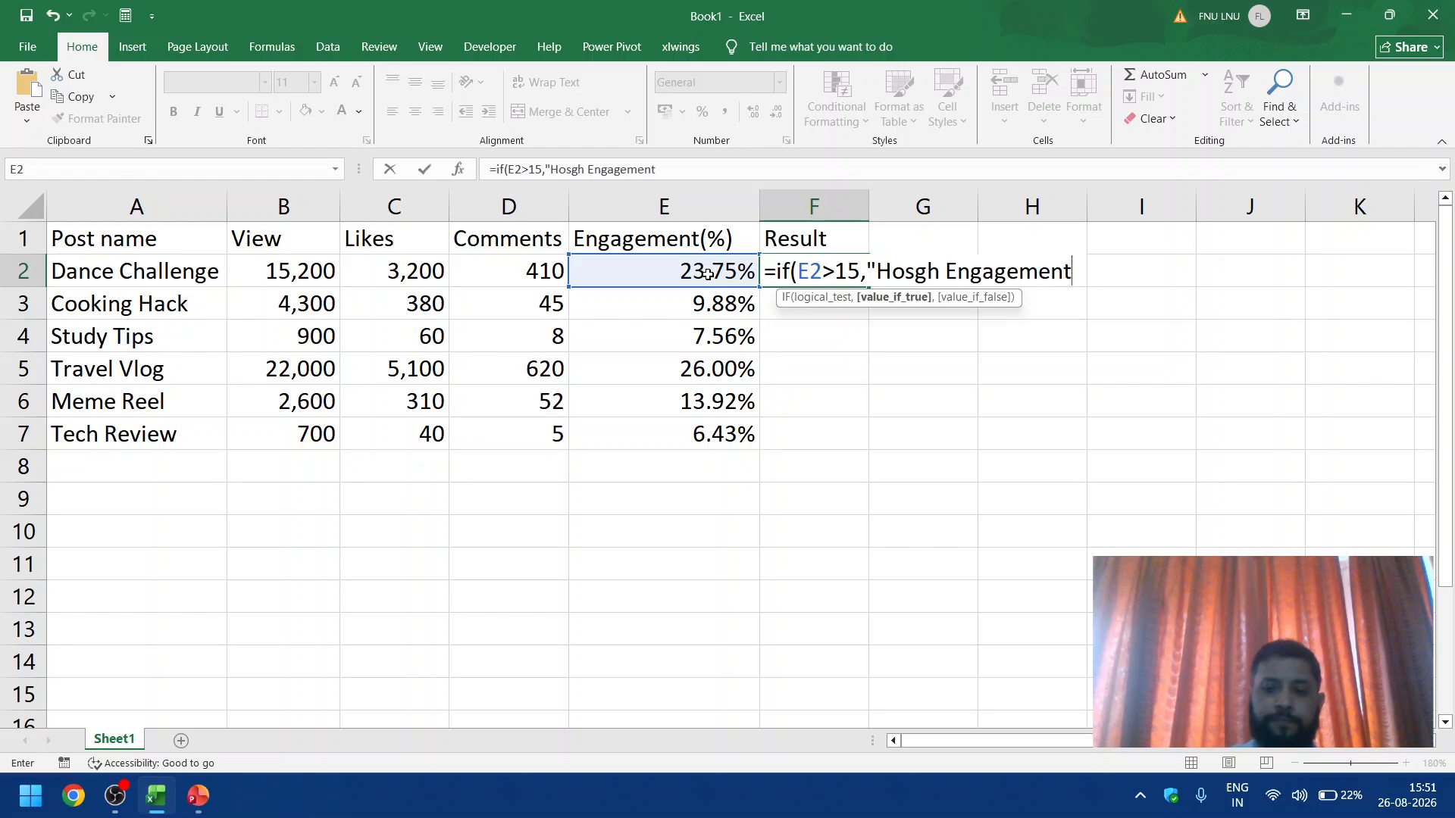
pyautogui.write('"')
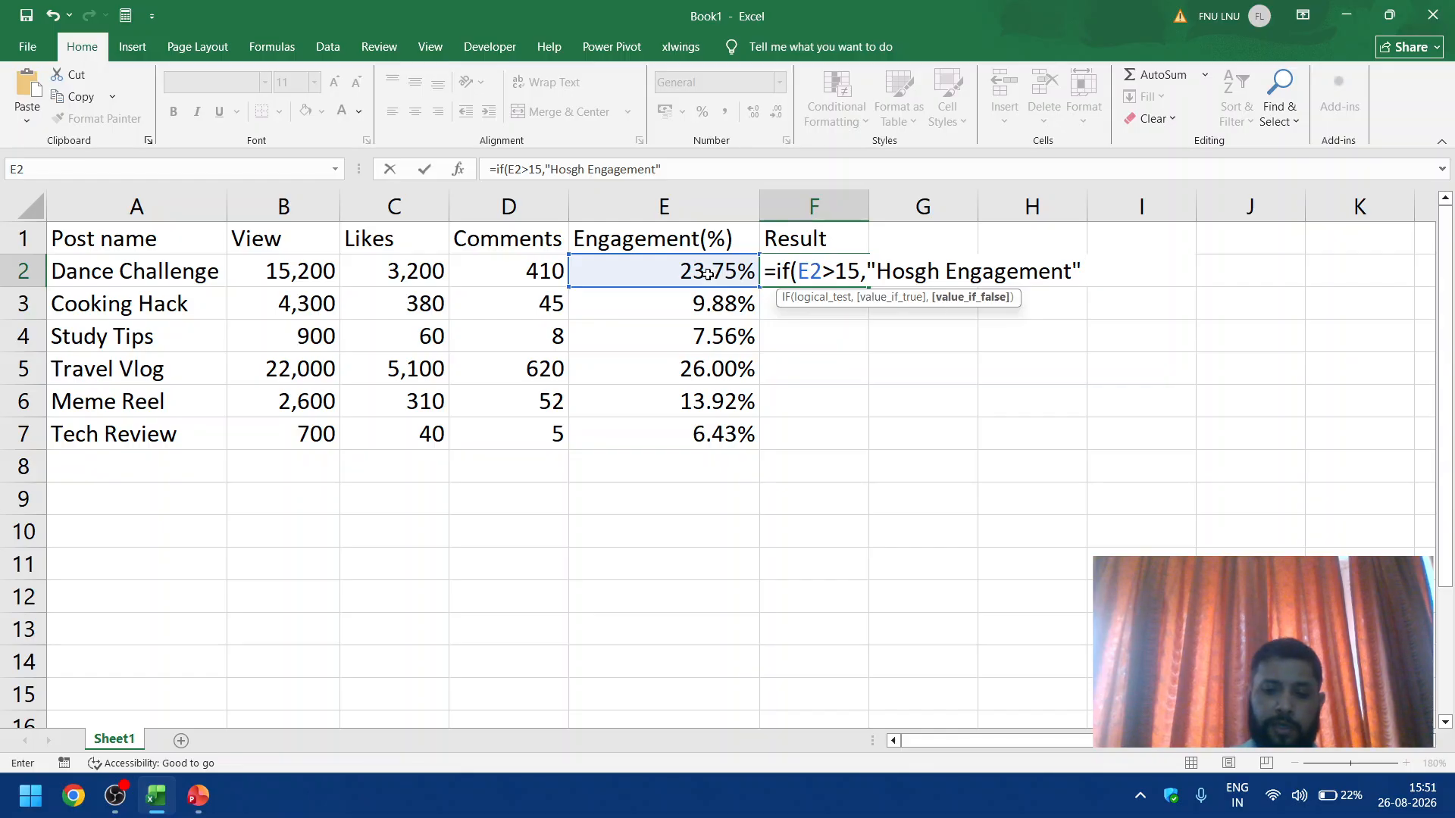
pyautogui.write(',"Lo')
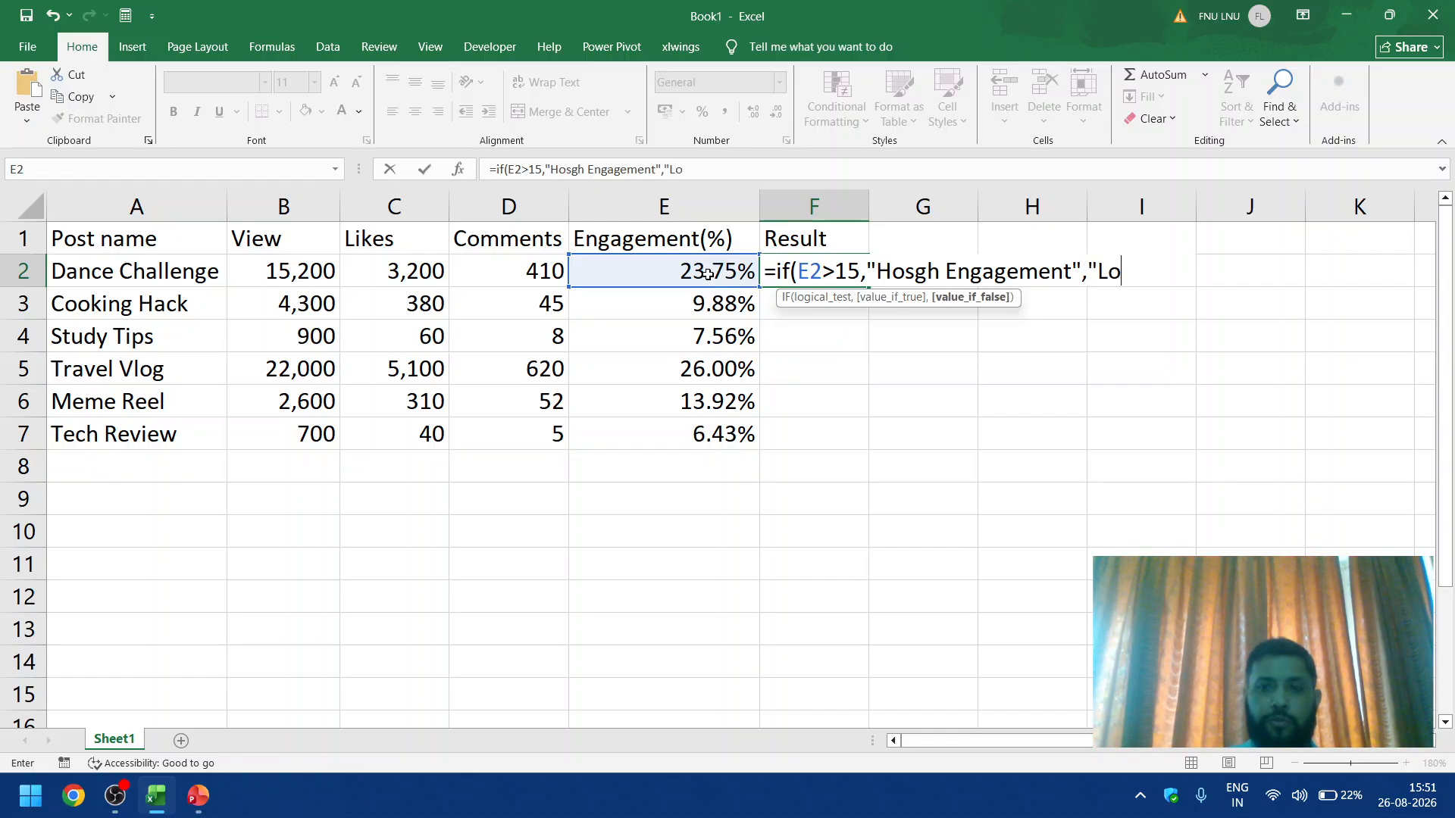
pyautogui.write('w Enga')
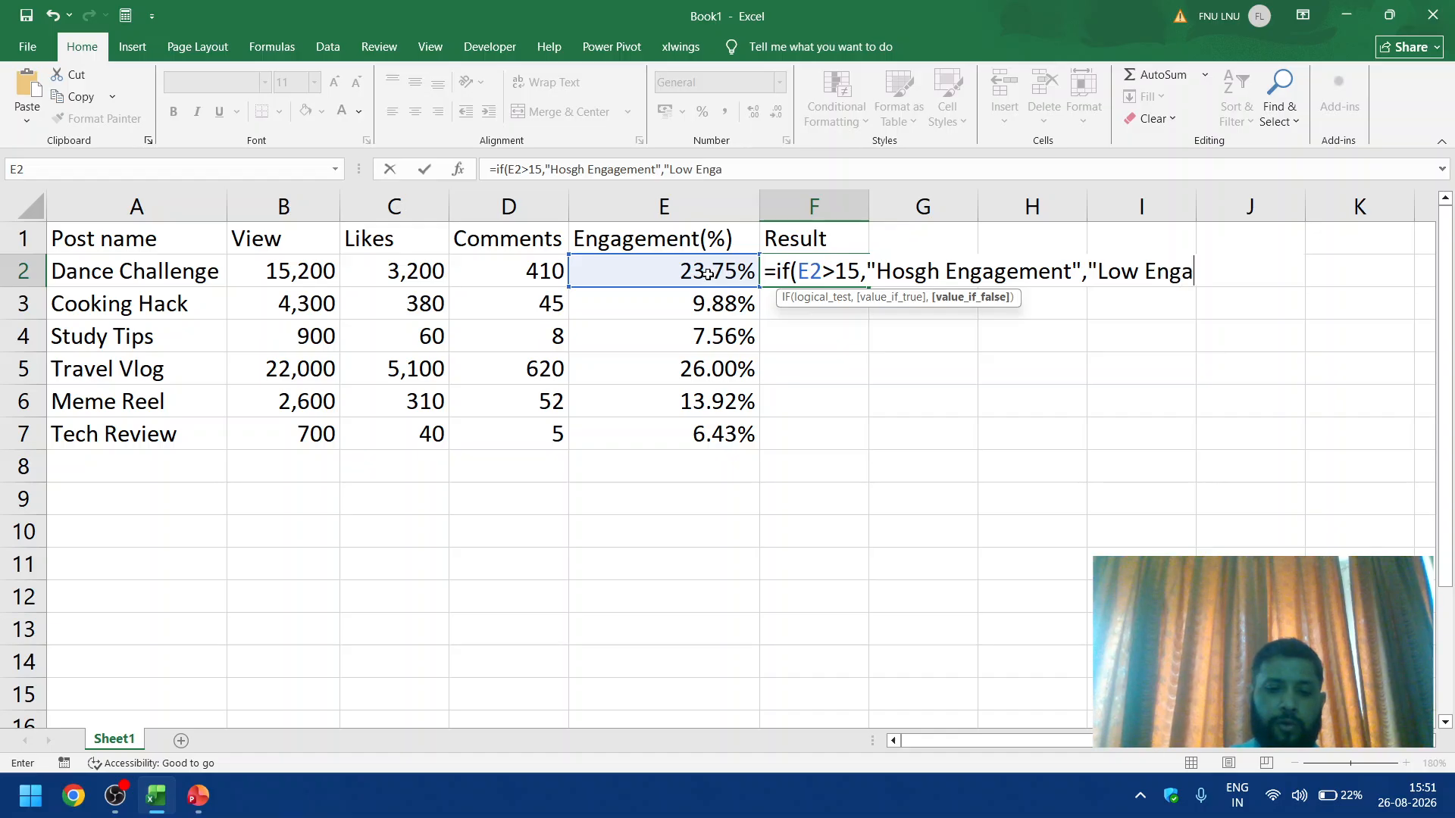
pyautogui.write('gement")')
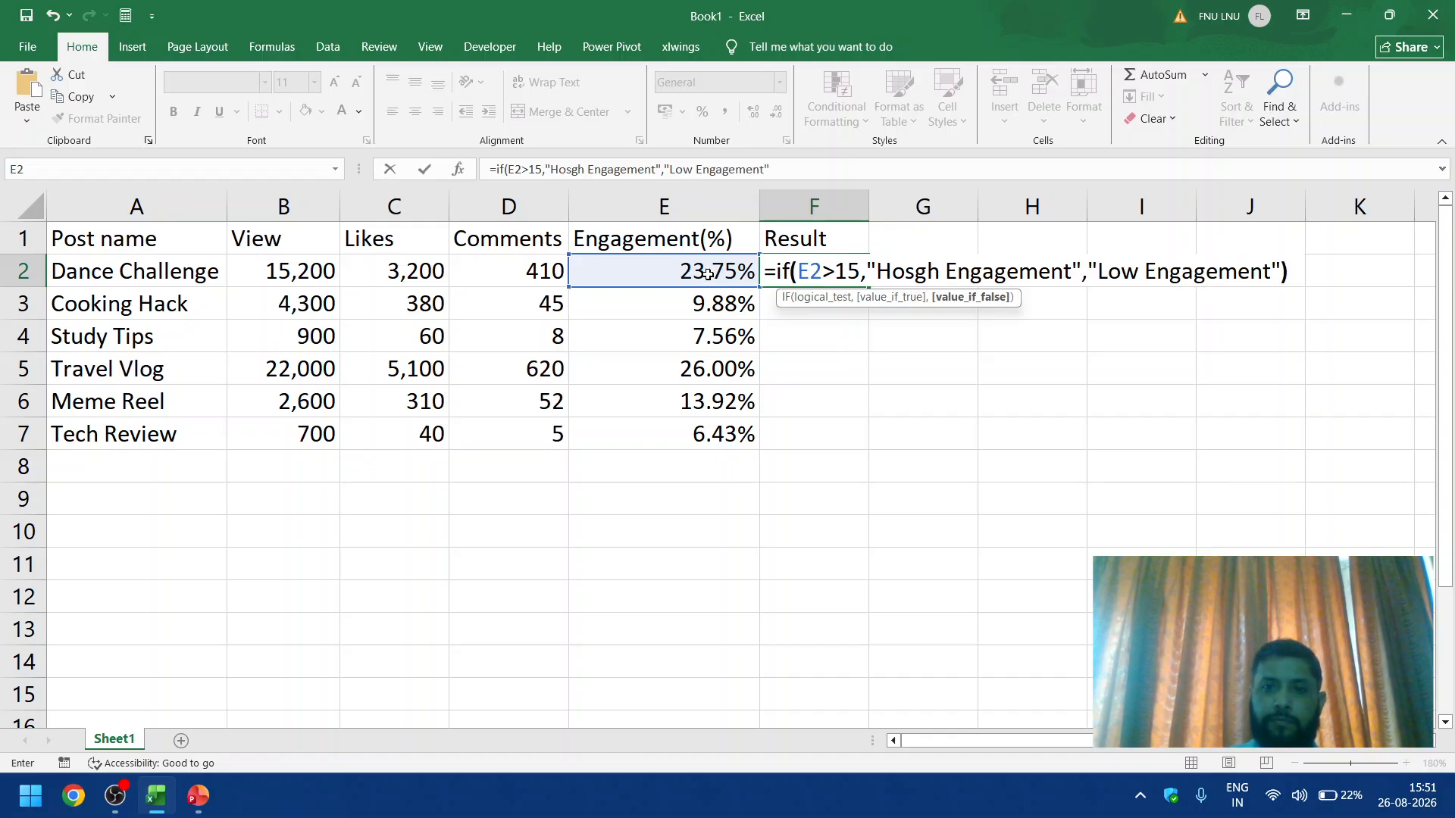
pyautogui.press('Return')
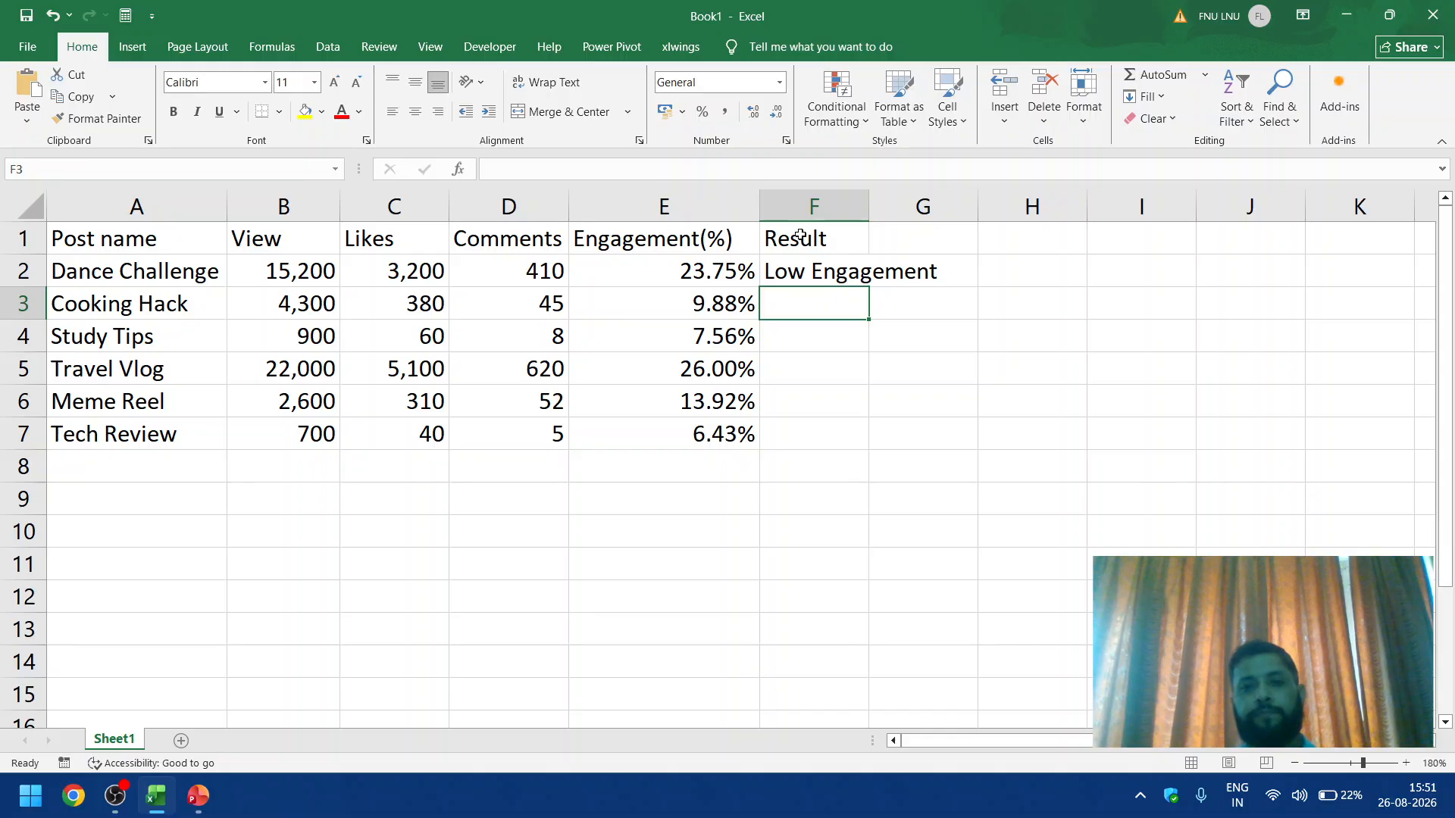
# Step: Correct the true-result text in F2's IF formula to "High Engagement"
pyautogui.click(801, 271)
pyautogui.doubleClick(801, 270)
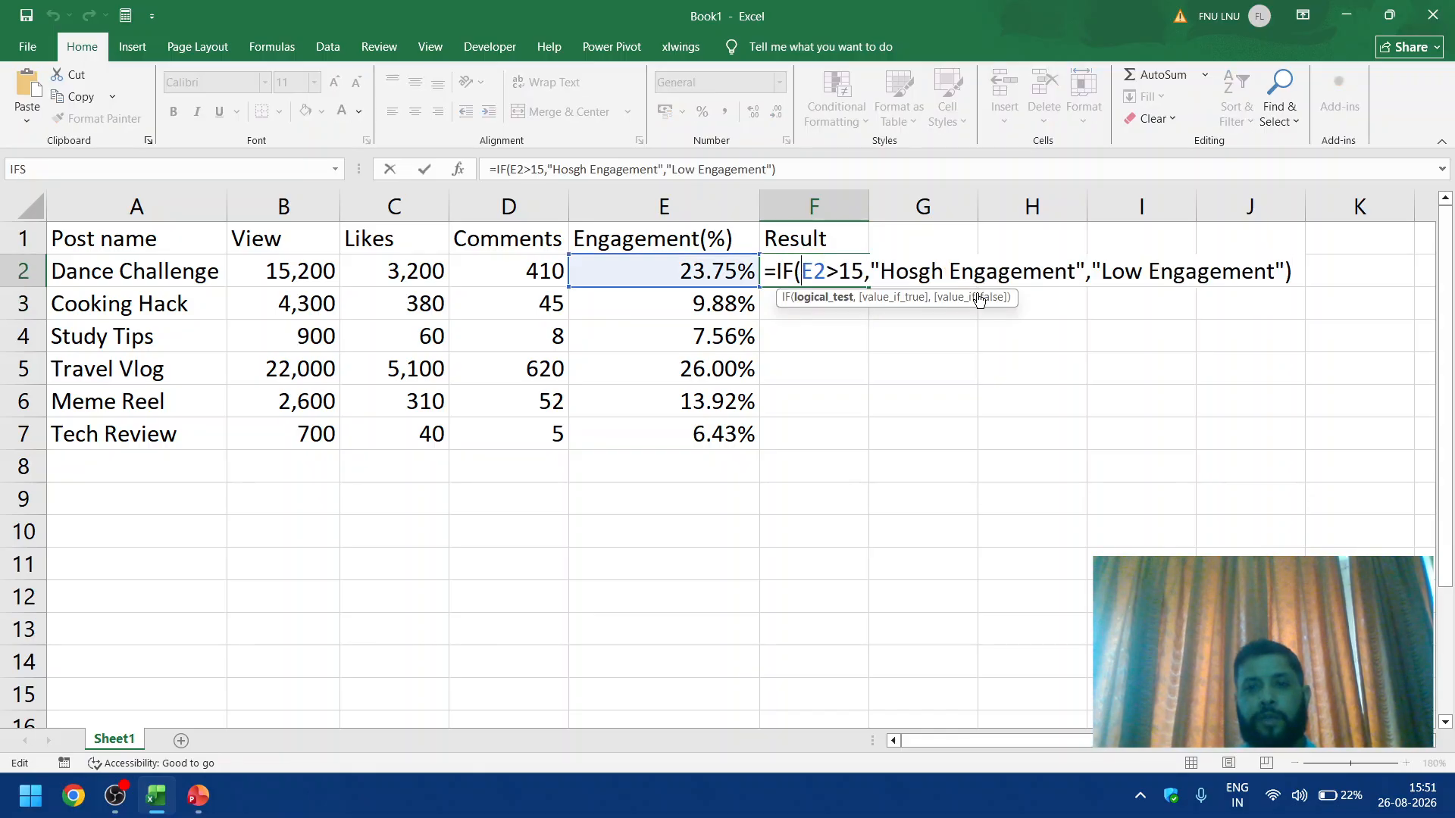
pyautogui.click(918, 272)
pyautogui.press('BackSpace')
pyautogui.press('BackSpace')
pyautogui.write('i')
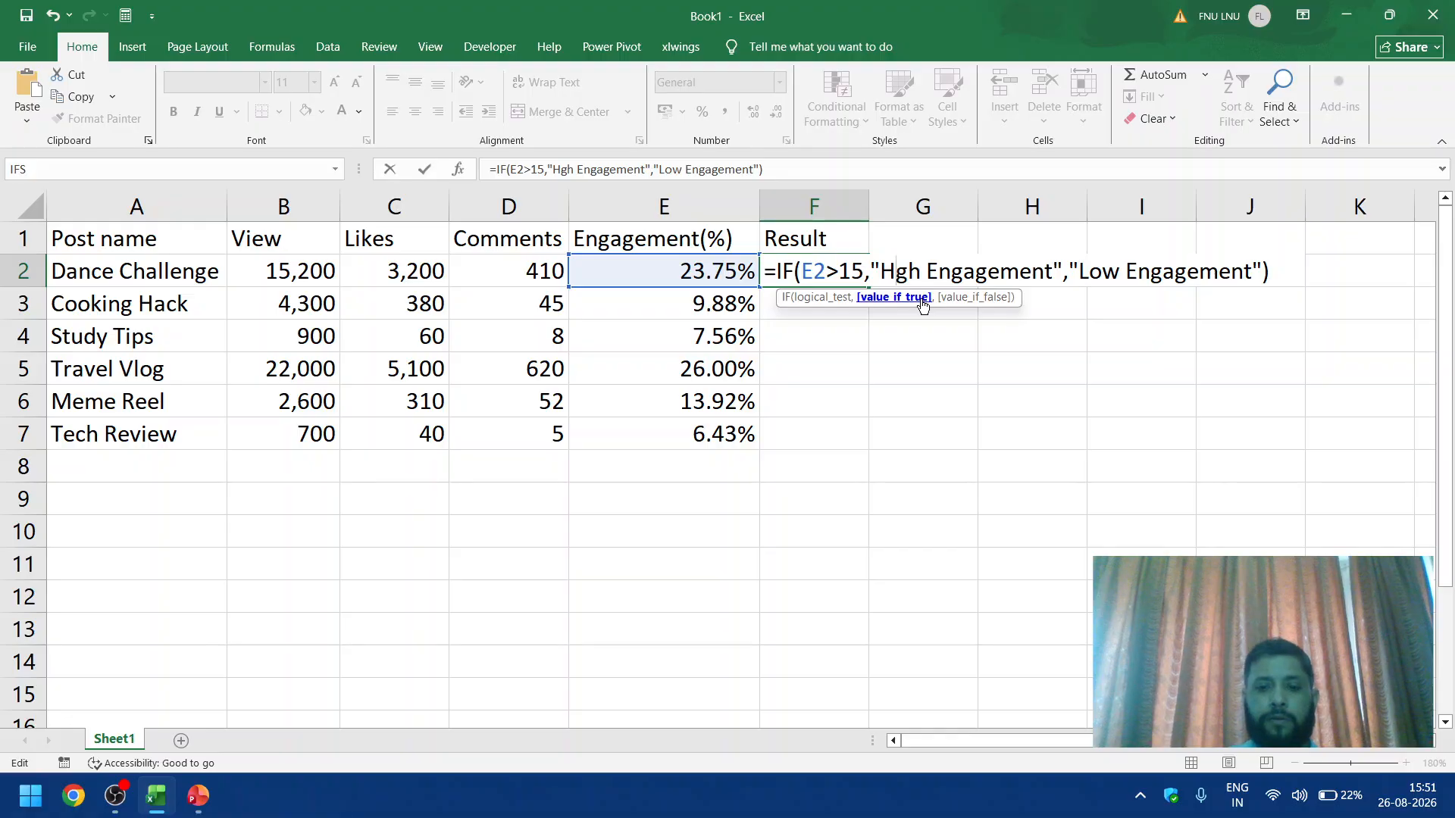
pyautogui.press('Return')
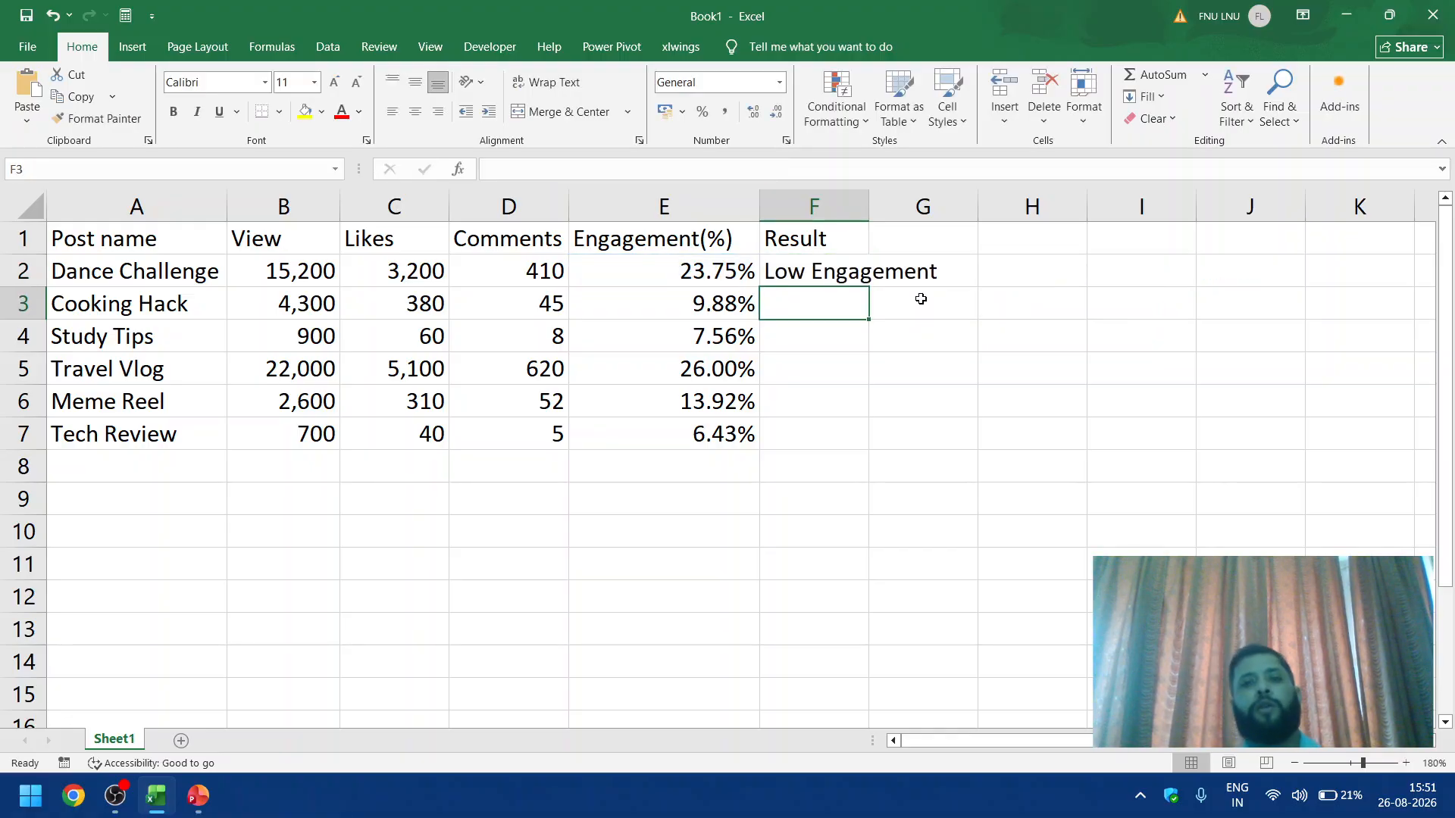
# Step: Set the engagement threshold in F2's IF formula to 15%
pyautogui.doubleClick(815, 275)
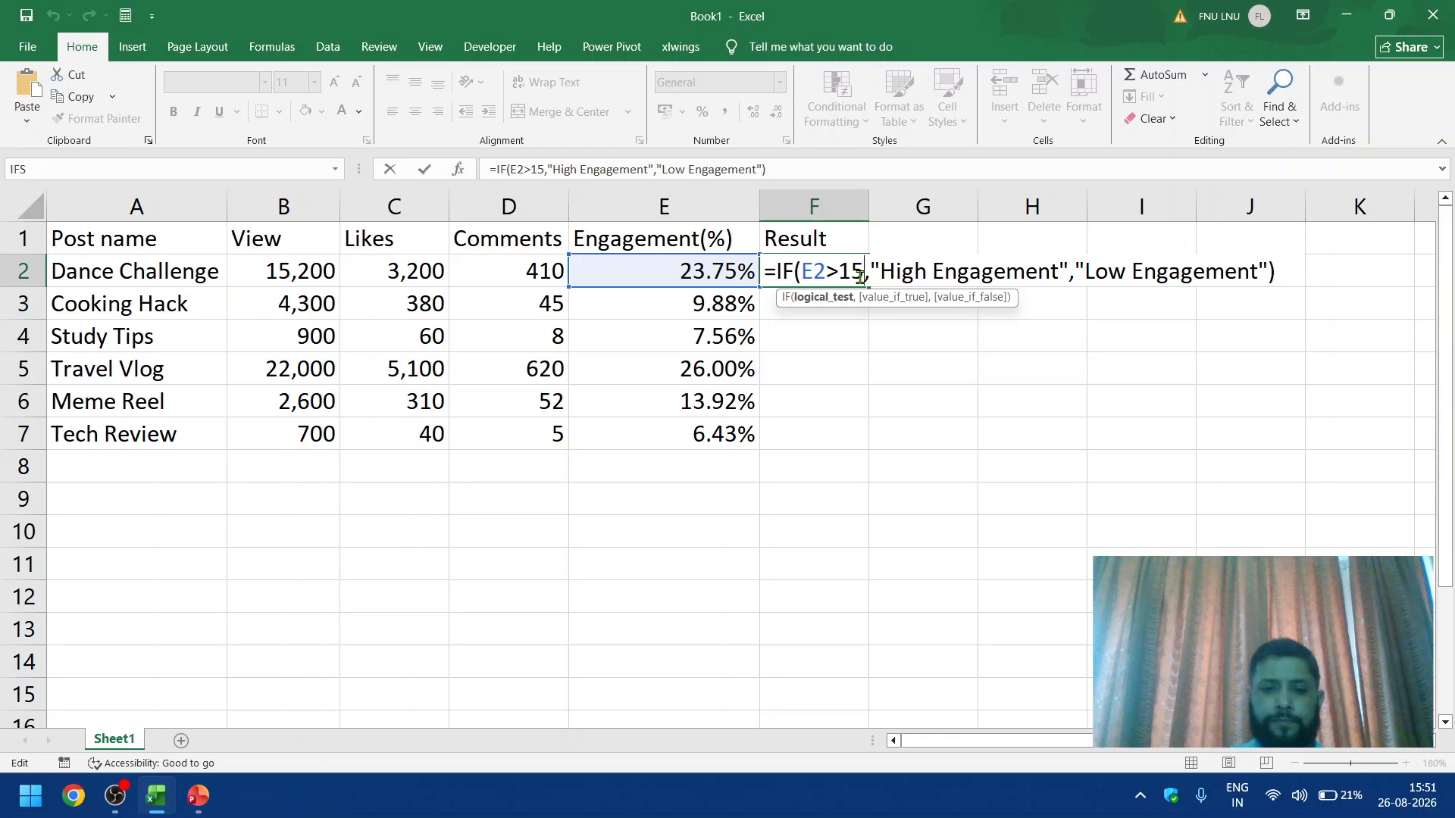
pyautogui.press('Return')
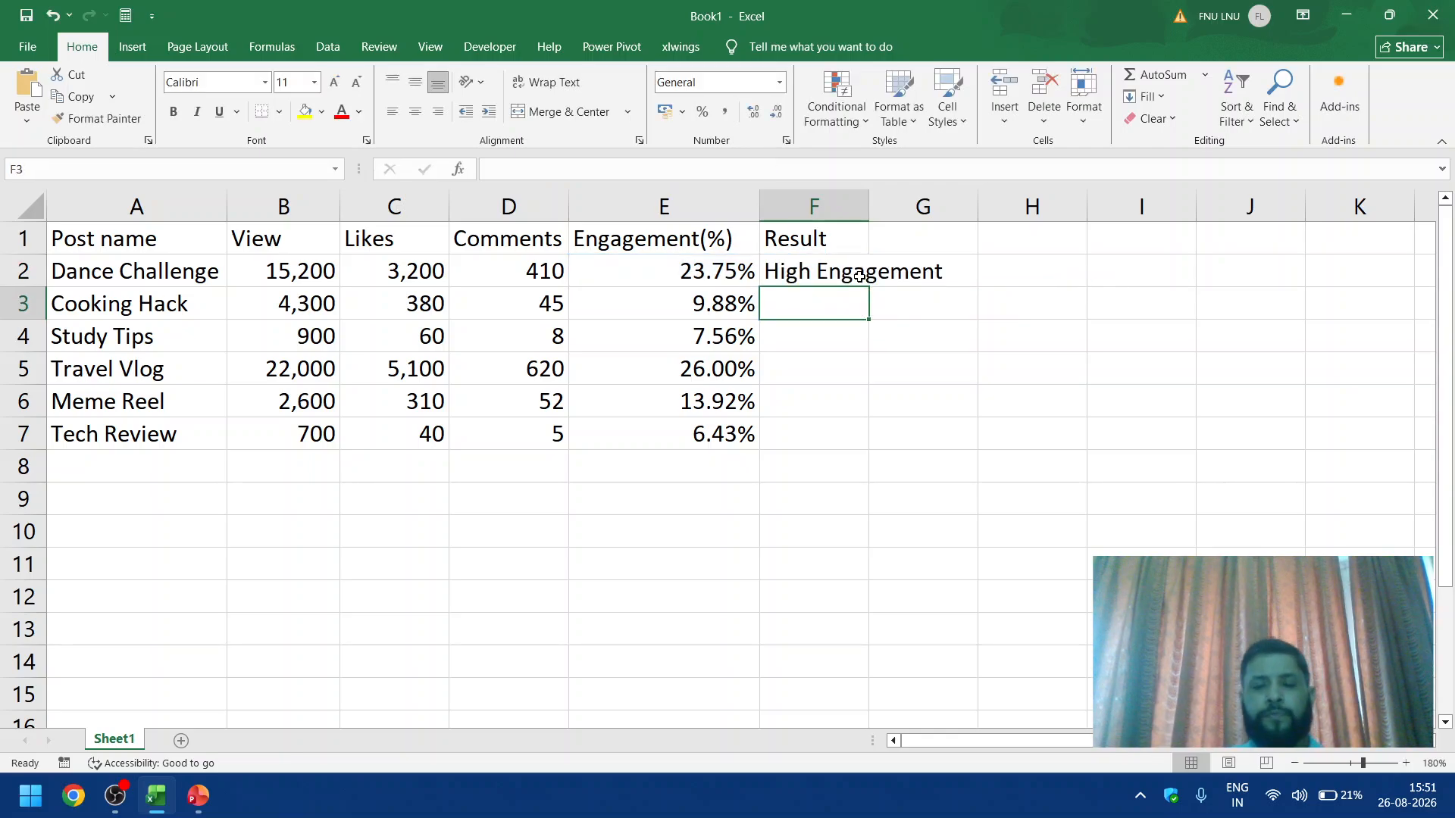
pyautogui.click(673, 266)
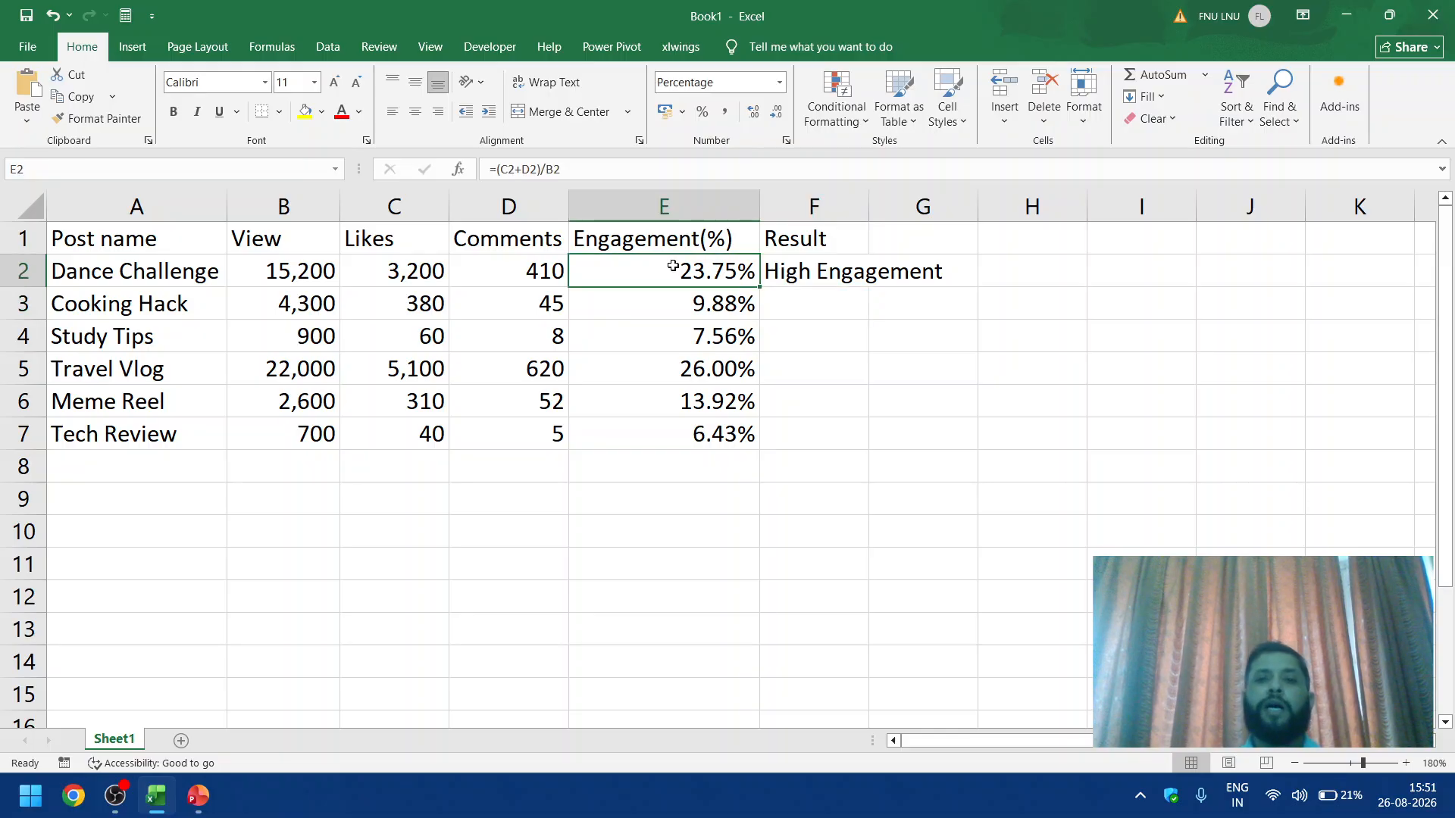
# Step: Autofit the Result column's width and fill the IF formula from F2 down through F7
pyautogui.doubleClick(868, 206)
pyautogui.click(938, 268)
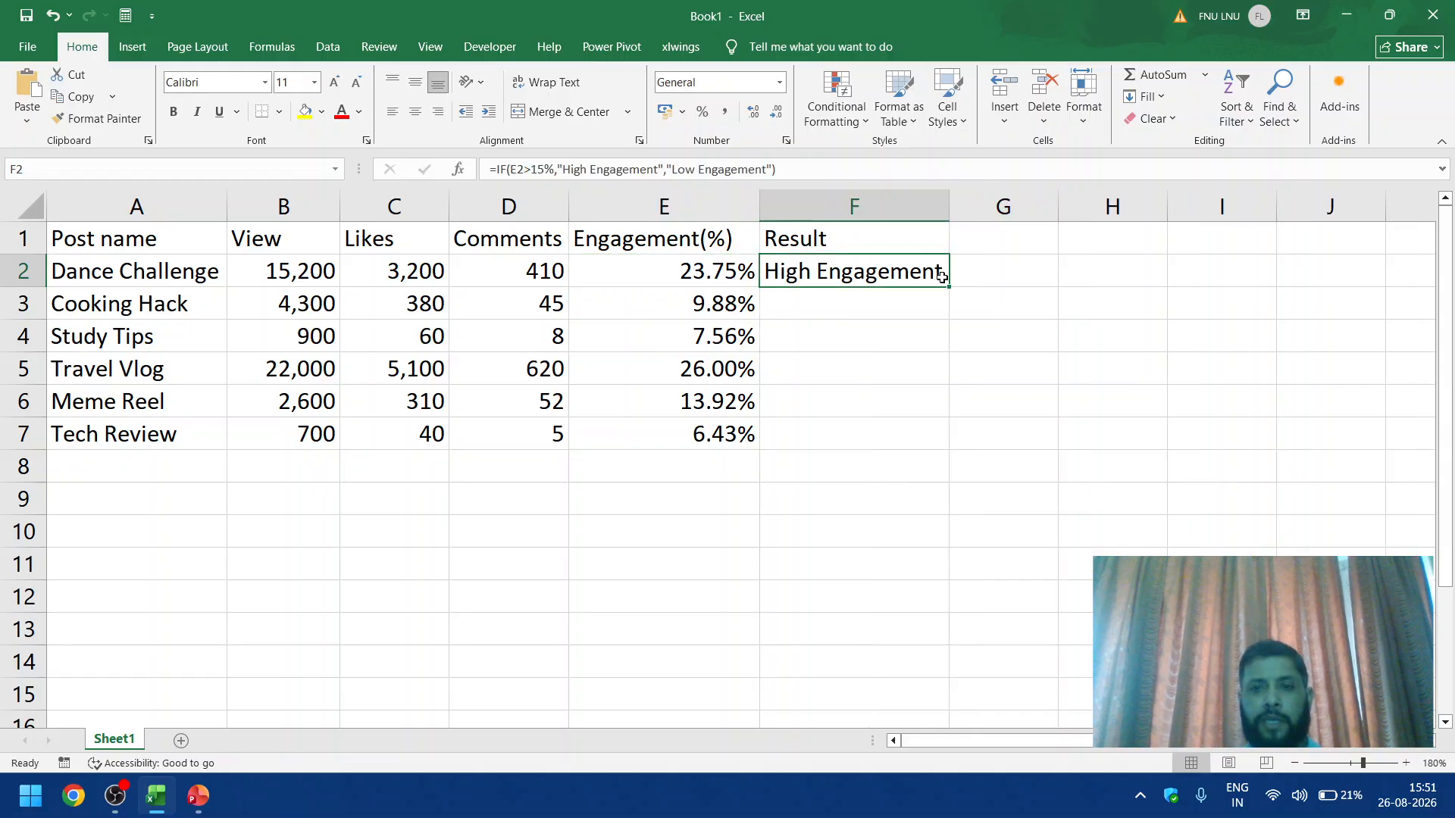
pyautogui.moveTo(947, 287); pyautogui.dragTo(937, 453)
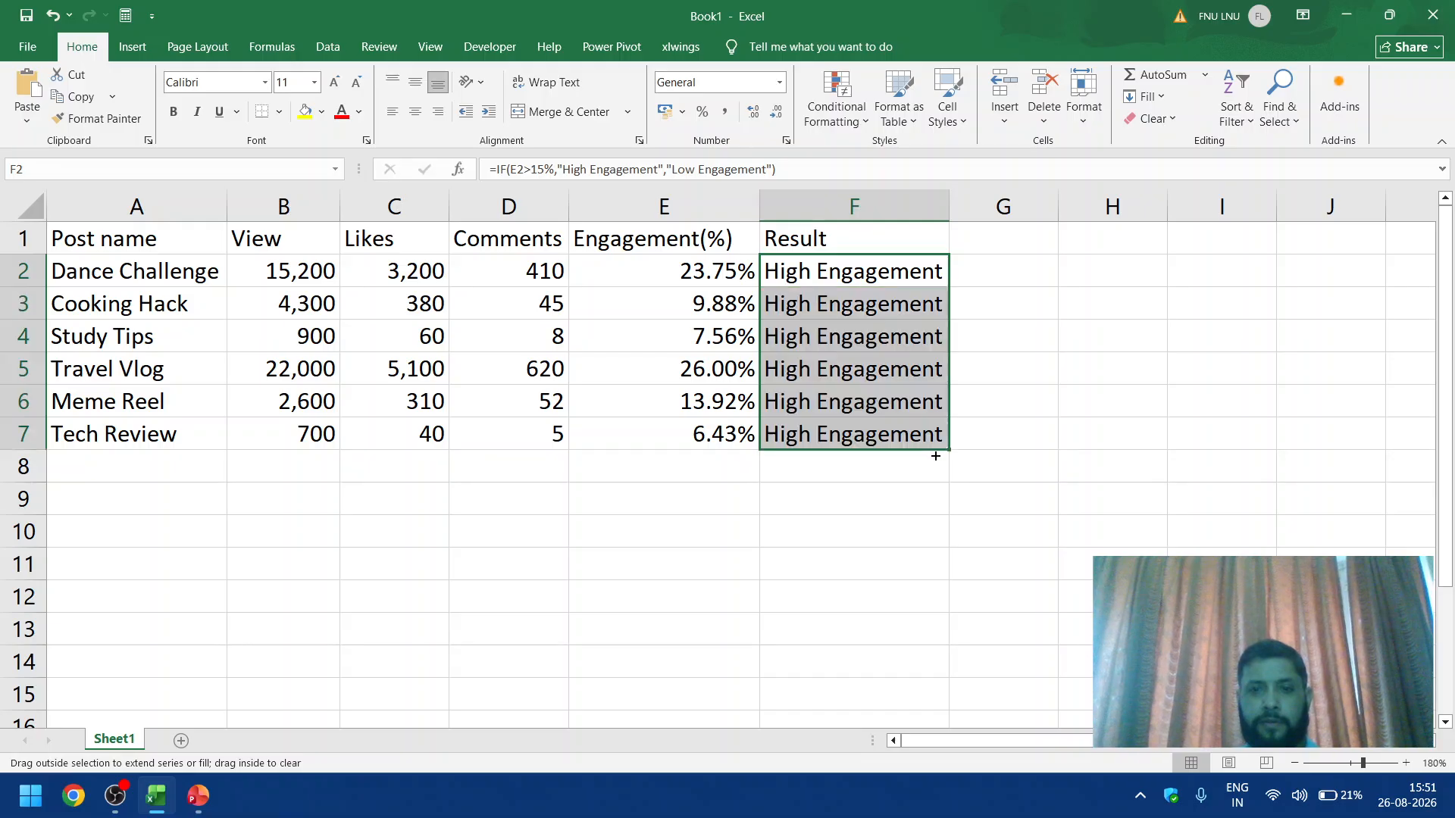
# Step: Check cell E5 and the formula in F2, and advance the PowerPoint slide show to the "Leveling Up — What Is Nested IF?" slide
pyautogui.click(717, 383)
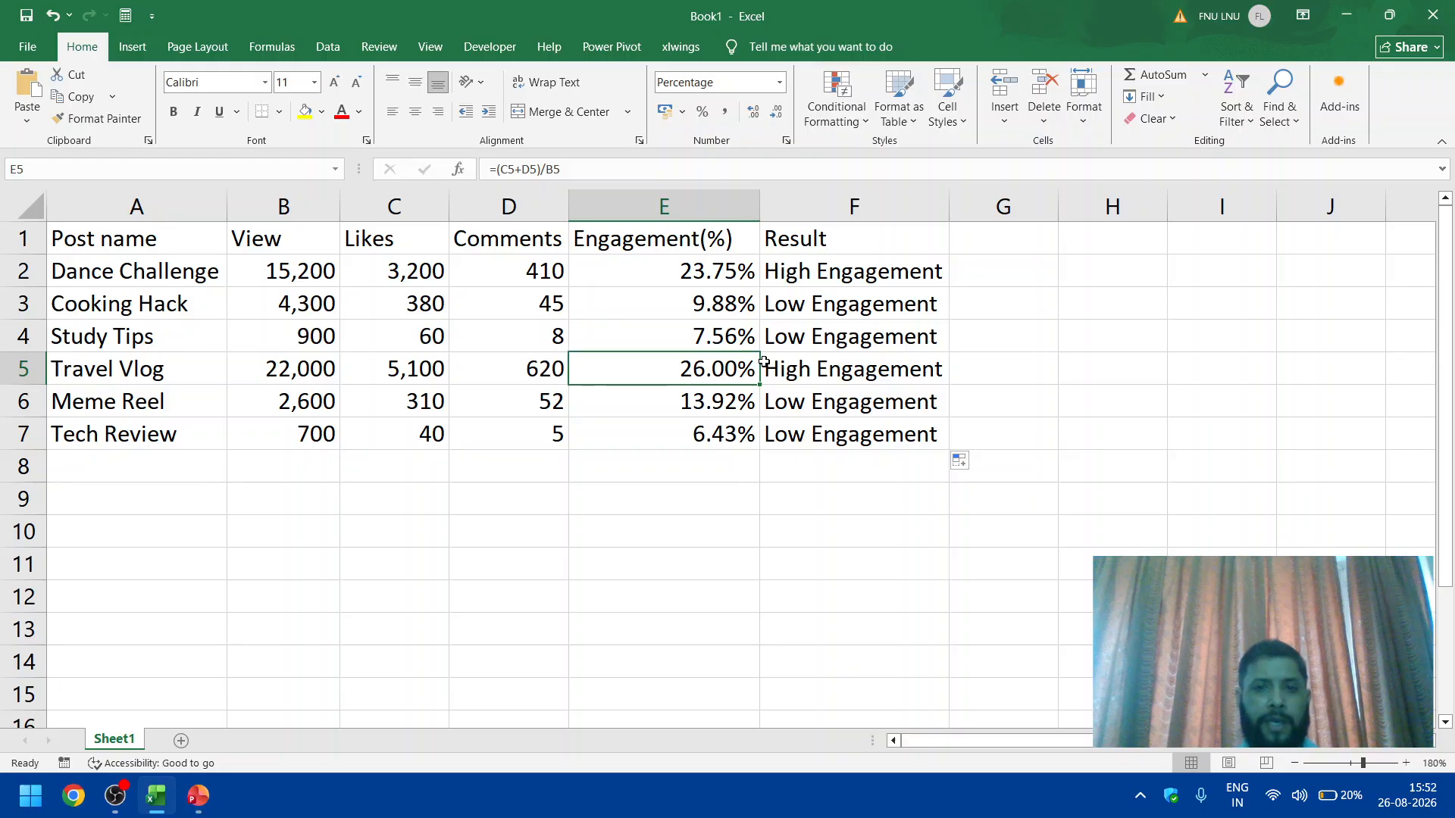
pyautogui.click(794, 269)
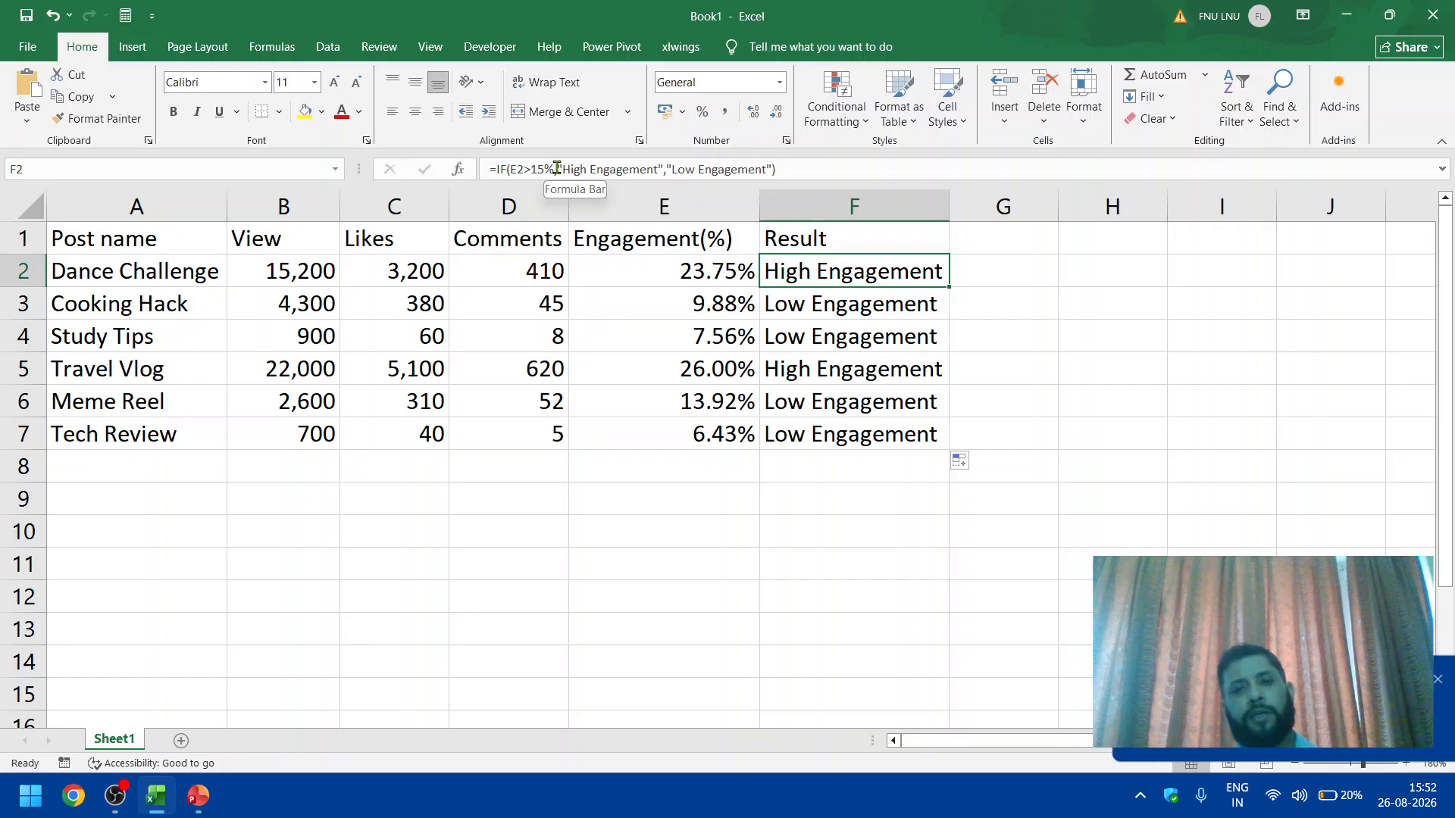
pyautogui.hotkey('alt', 'Tab')
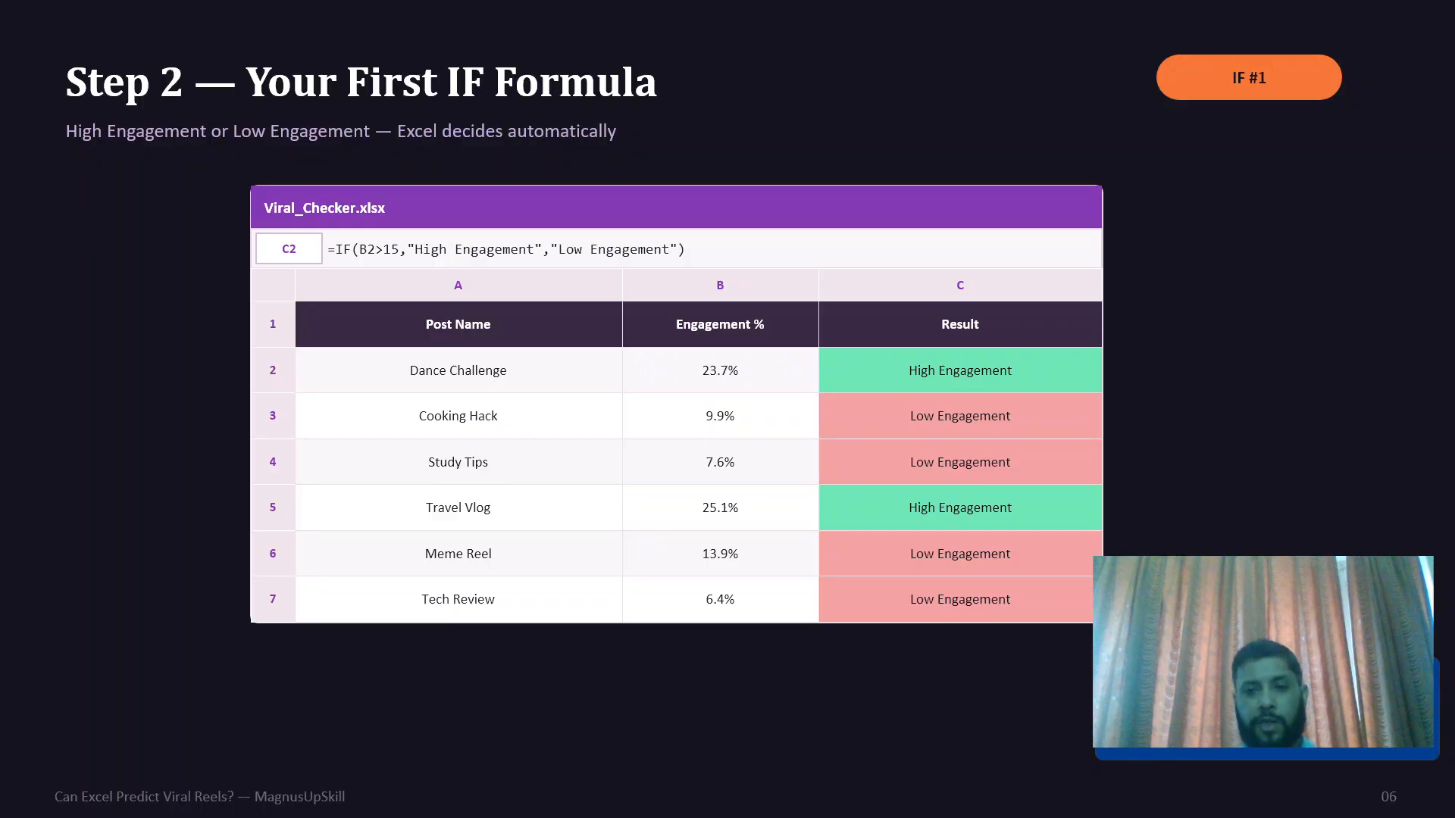
pyautogui.press('Right')
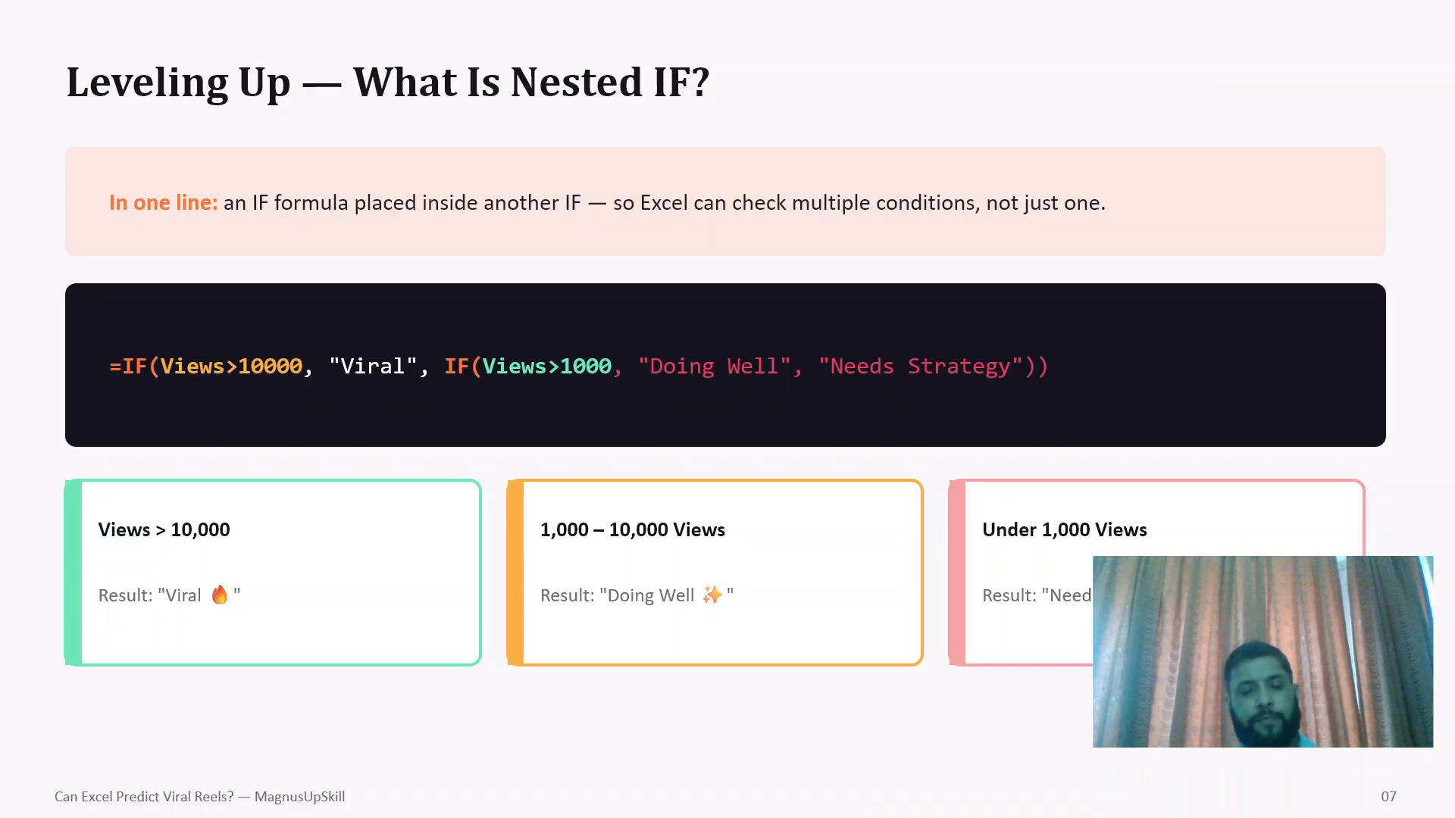
# Step: Switch back to Excel and enter the column header "Viral" in G1
pyautogui.hotkey('alt', 'Tab')
pyautogui.press('Right')
pyautogui.press('Up')
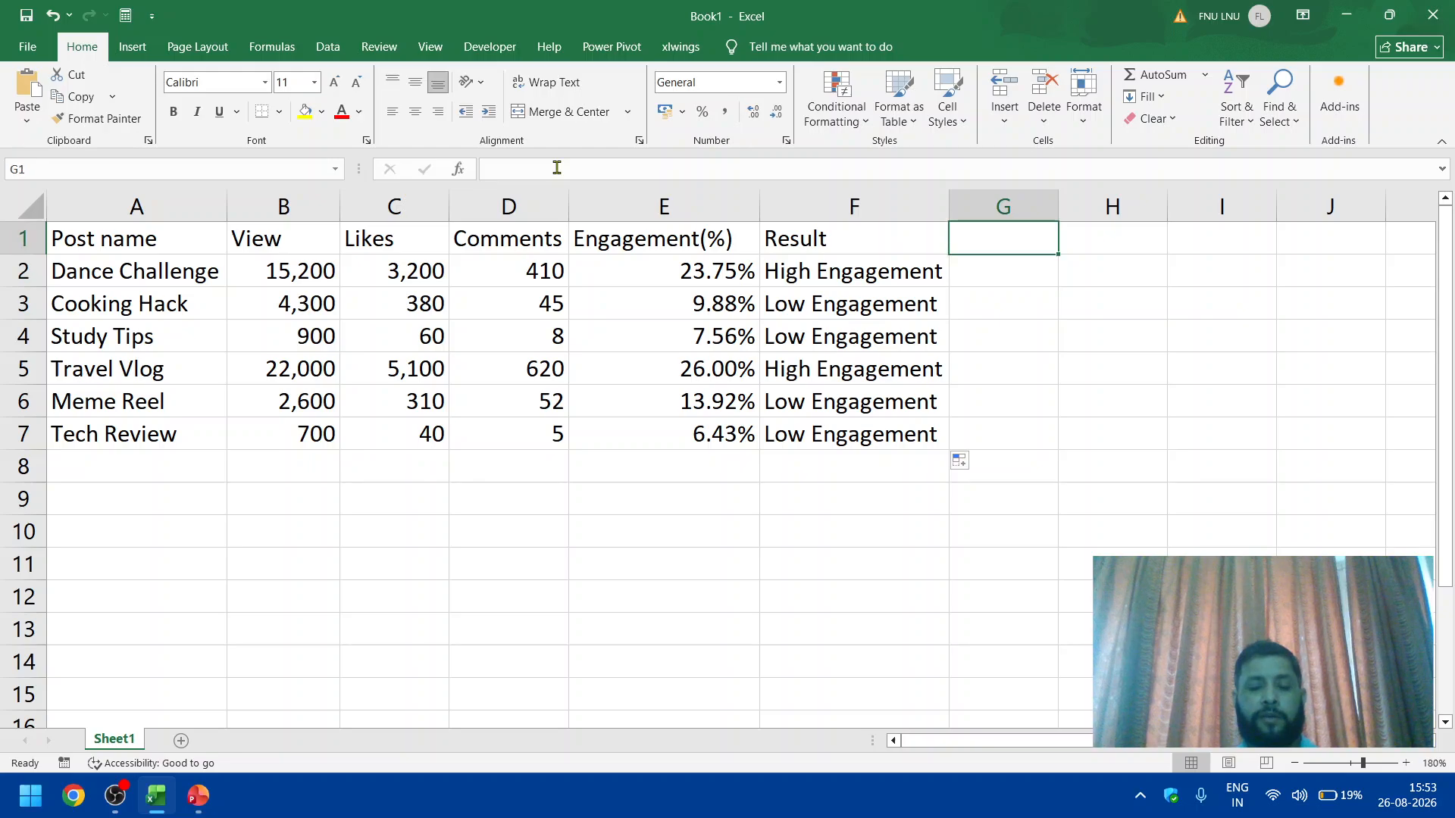
pyautogui.hotkey('alt', 'Tab')
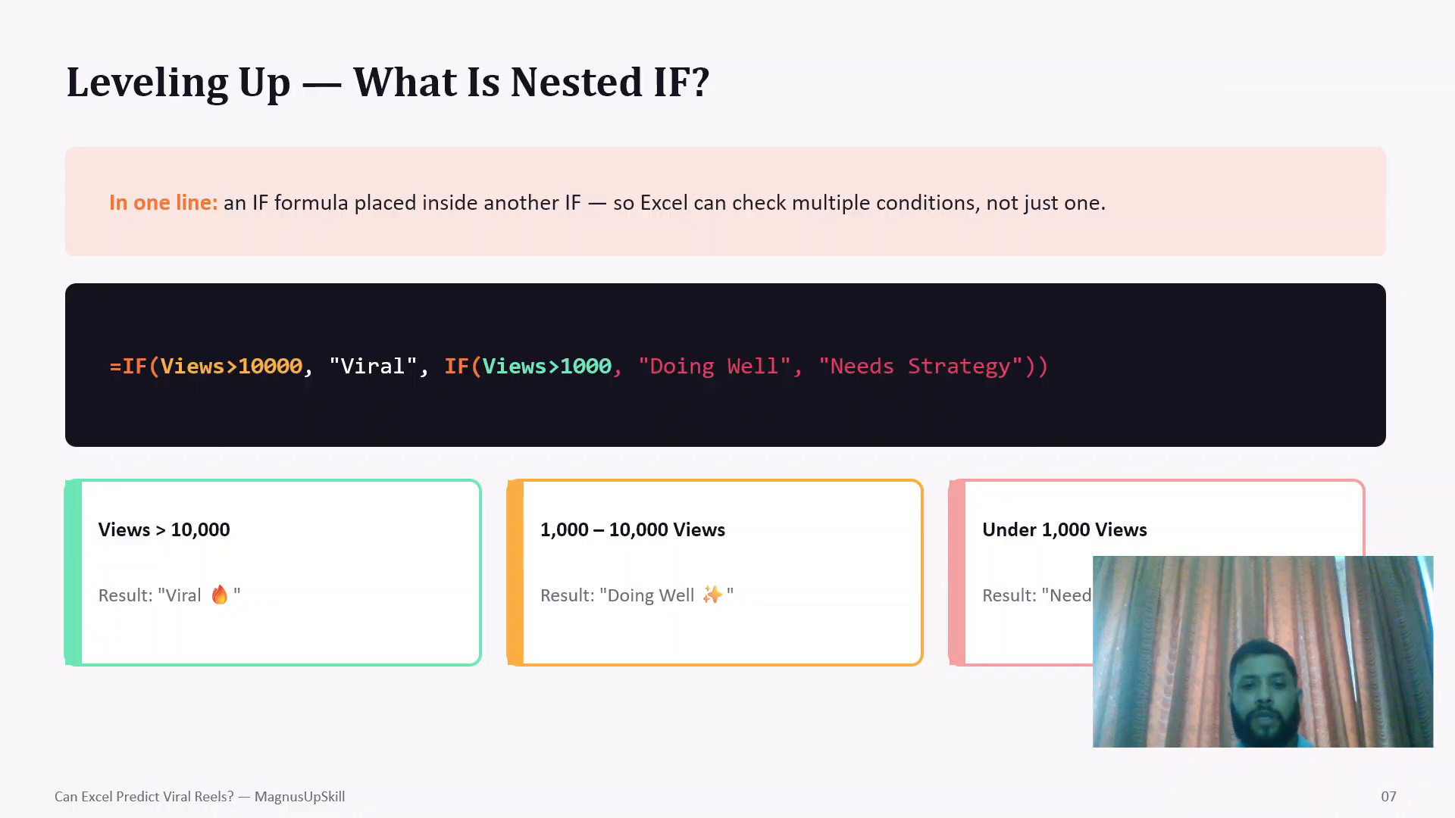
pyautogui.hotkey('alt', 'Tab')
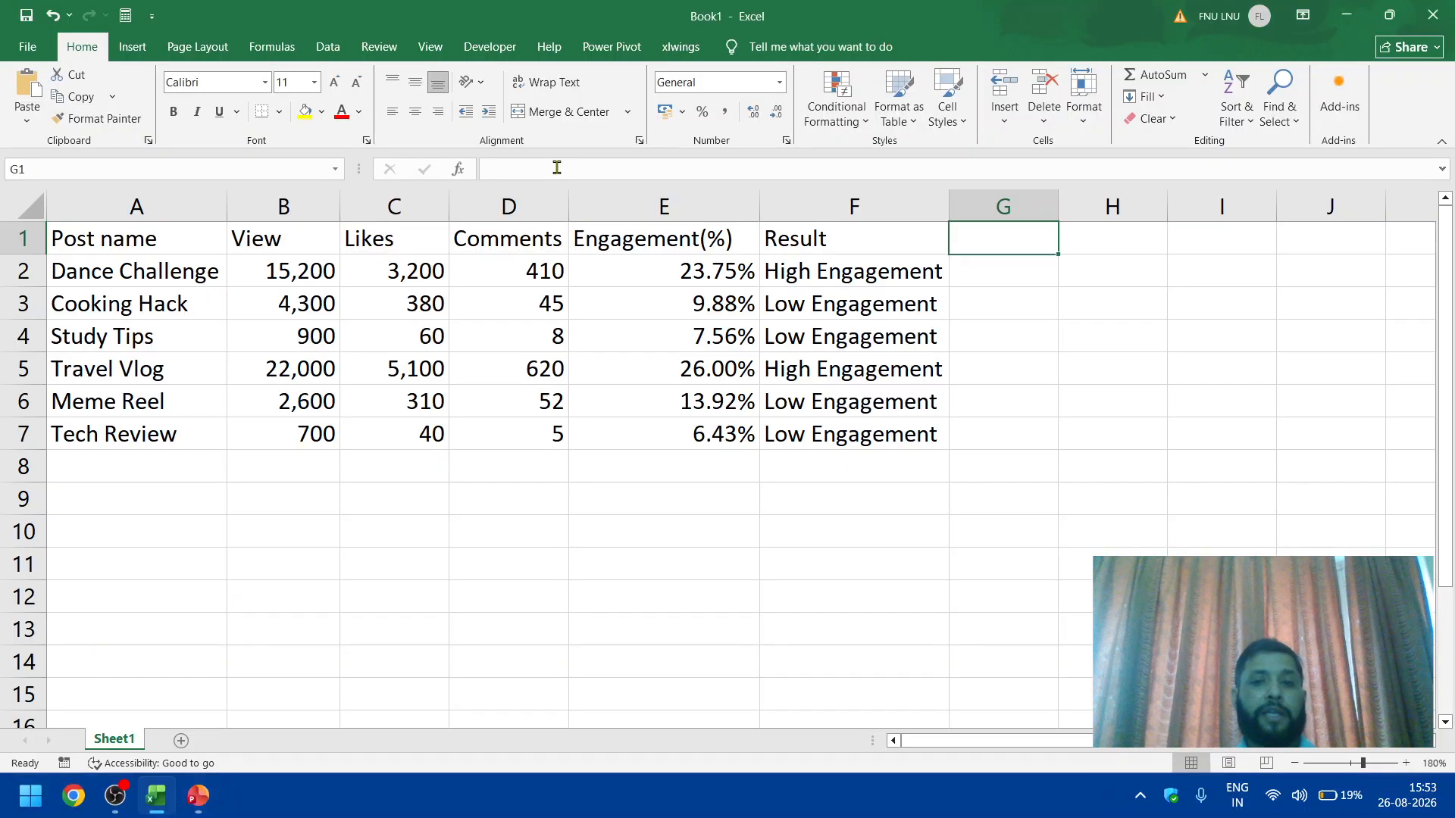
pyautogui.write('Re')
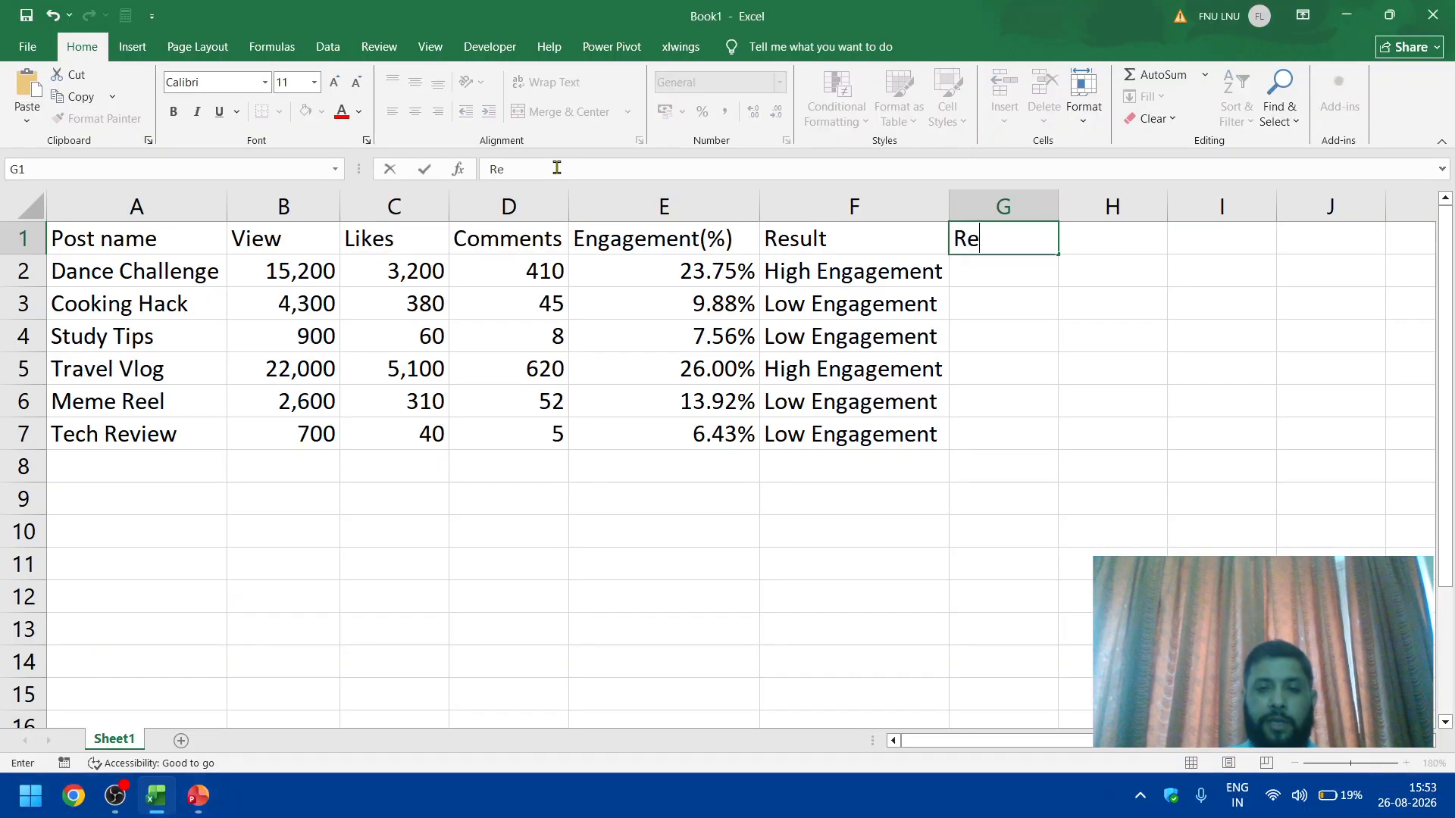
pyautogui.press('BackSpace')
pyautogui.press('BackSpace')
pyautogui.write('Vi')
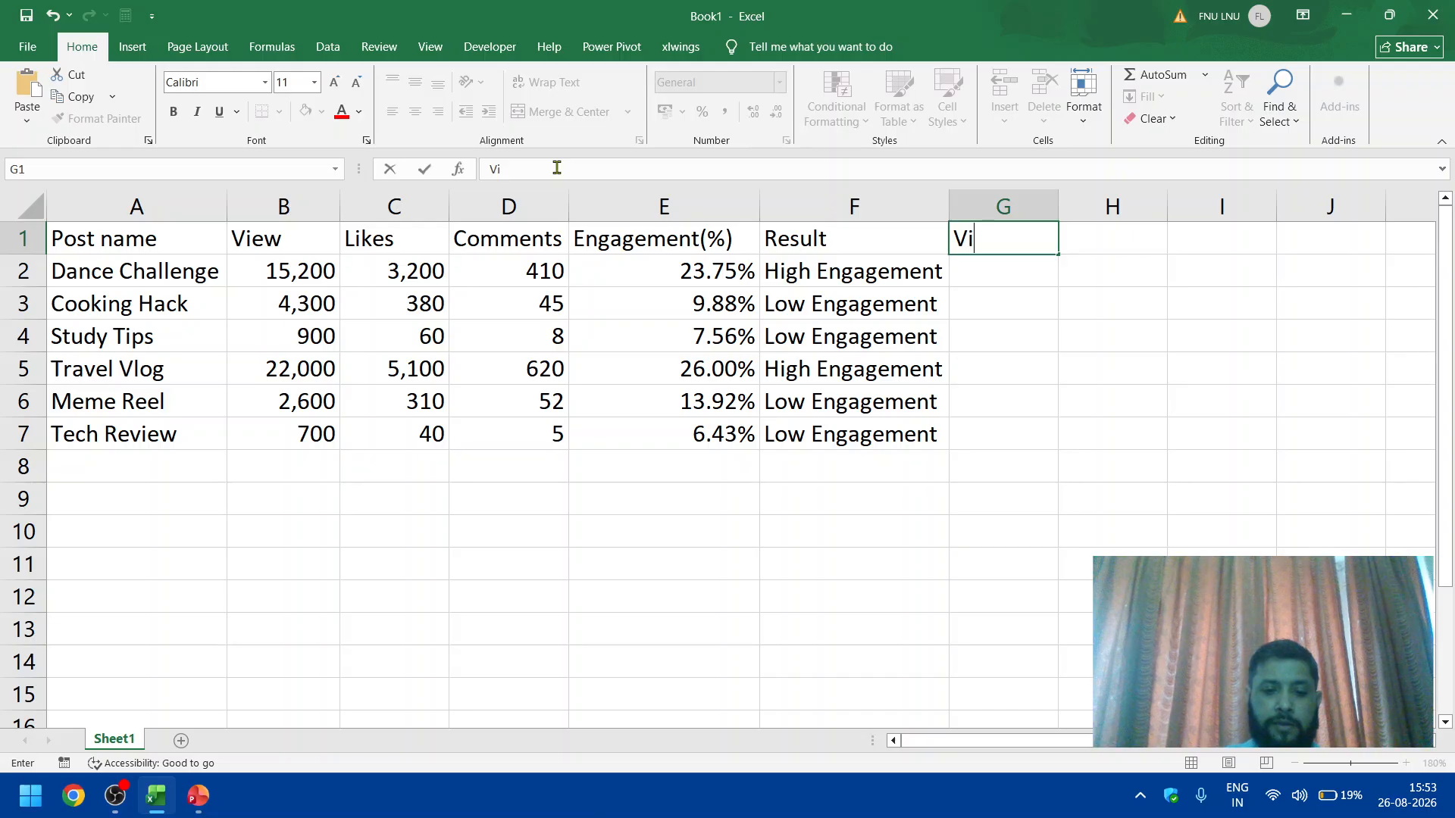
pyautogui.write('ral')
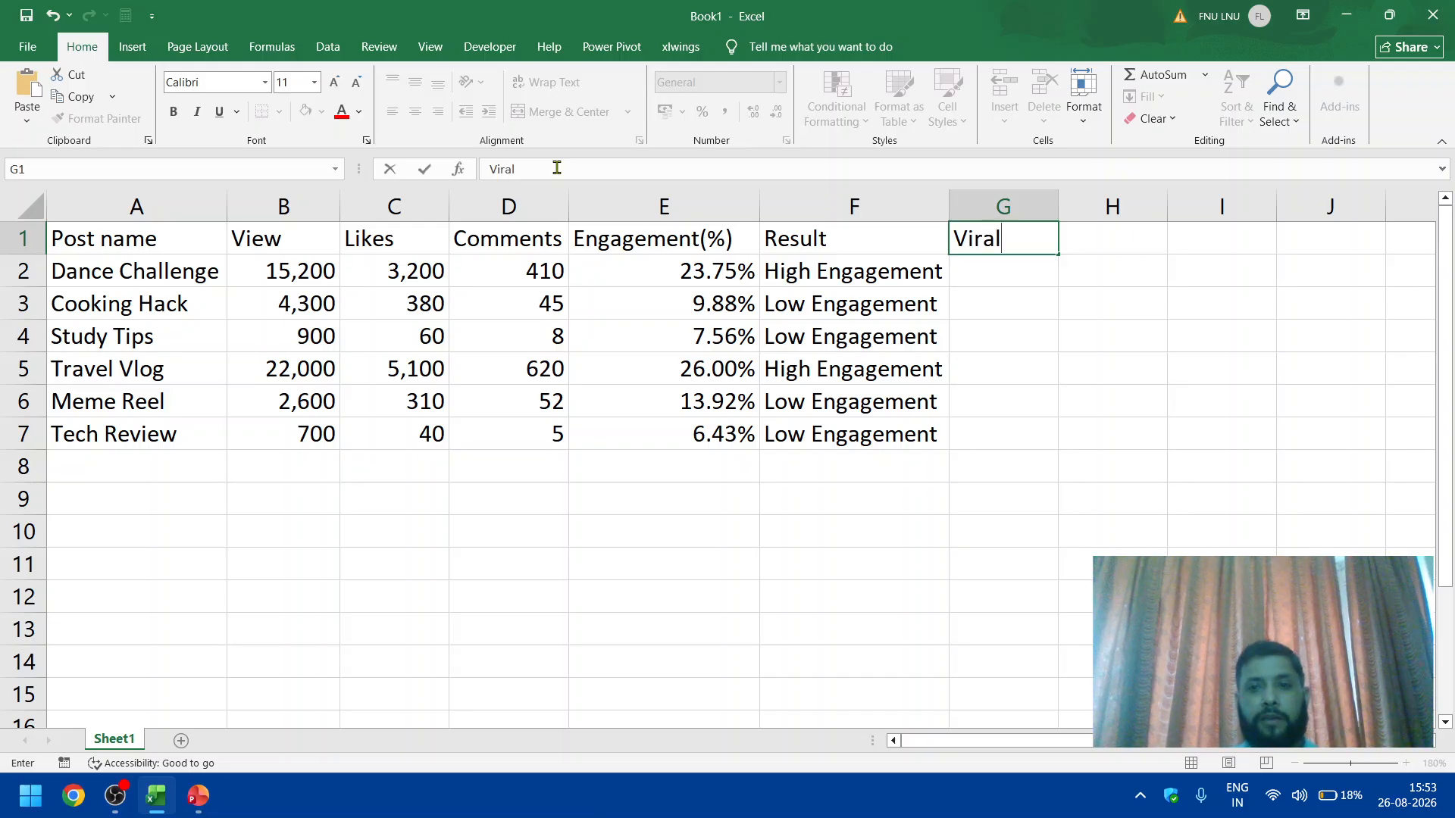
pyautogui.press('Tab')
# Step: Start an IF formula in G2 that tests whether C2 is greater than 1000
pyautogui.press('Down')
pyautogui.press('Left')
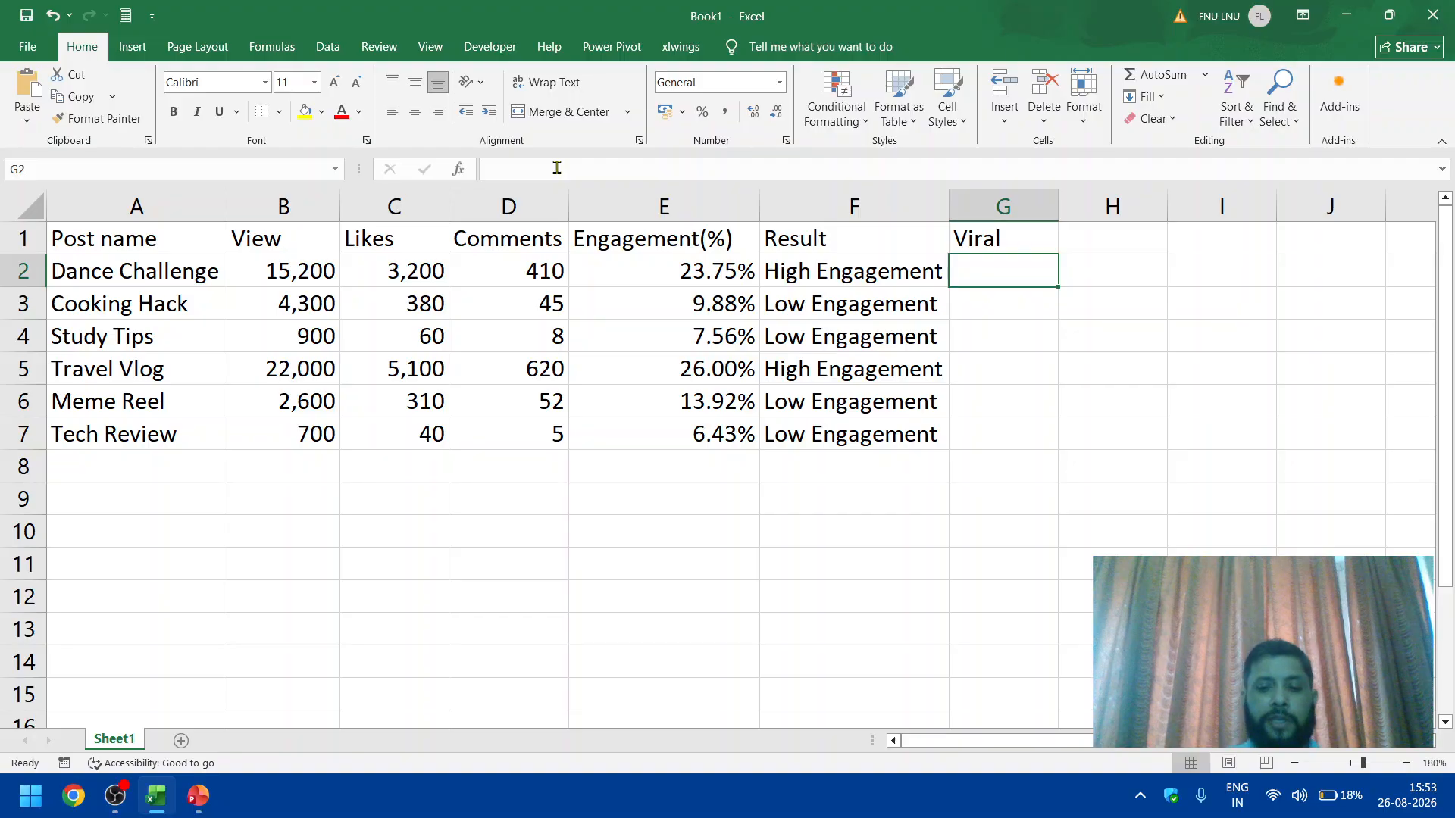
pyautogui.write('=if(')
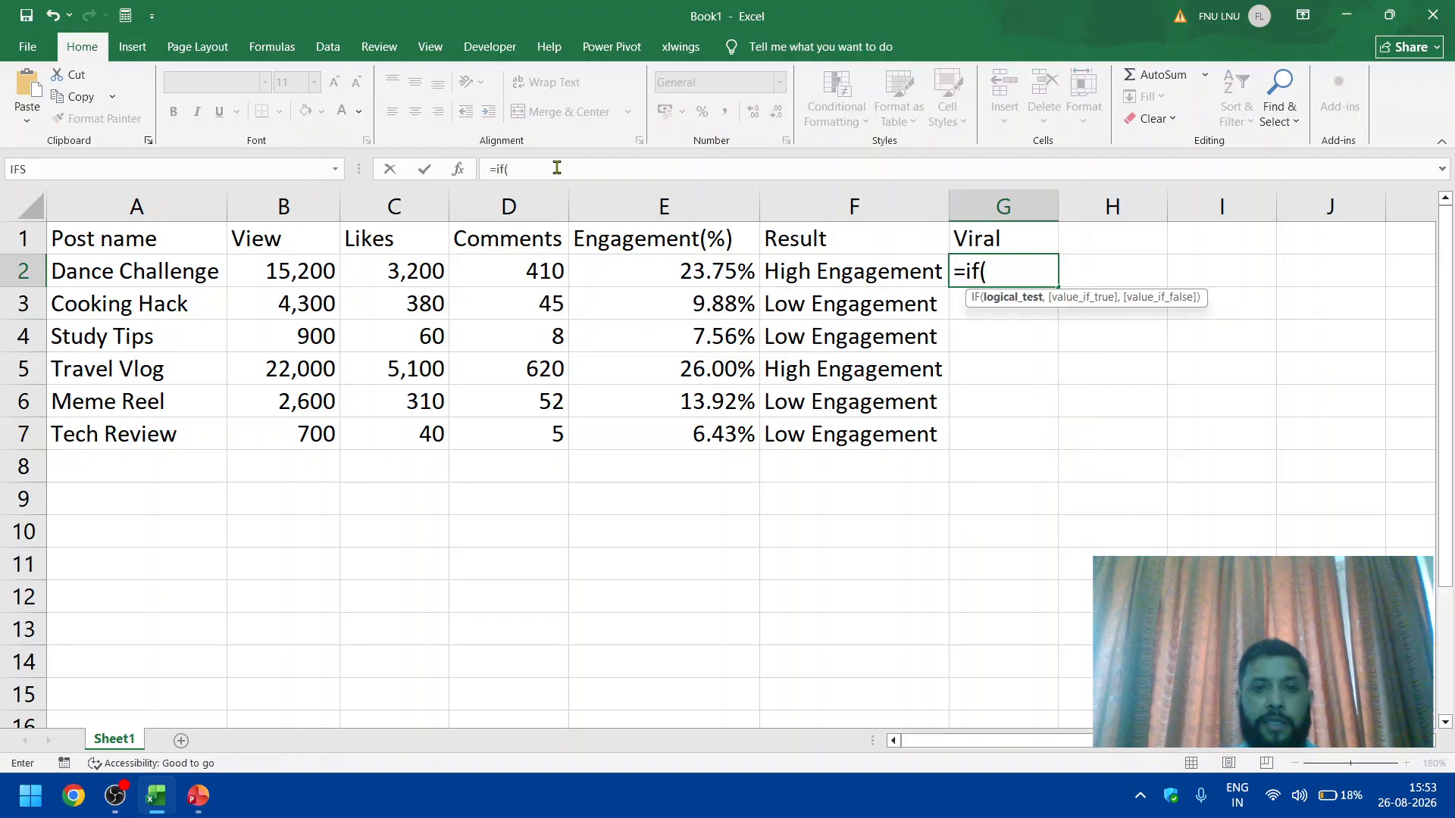
pyautogui.click(393, 272)
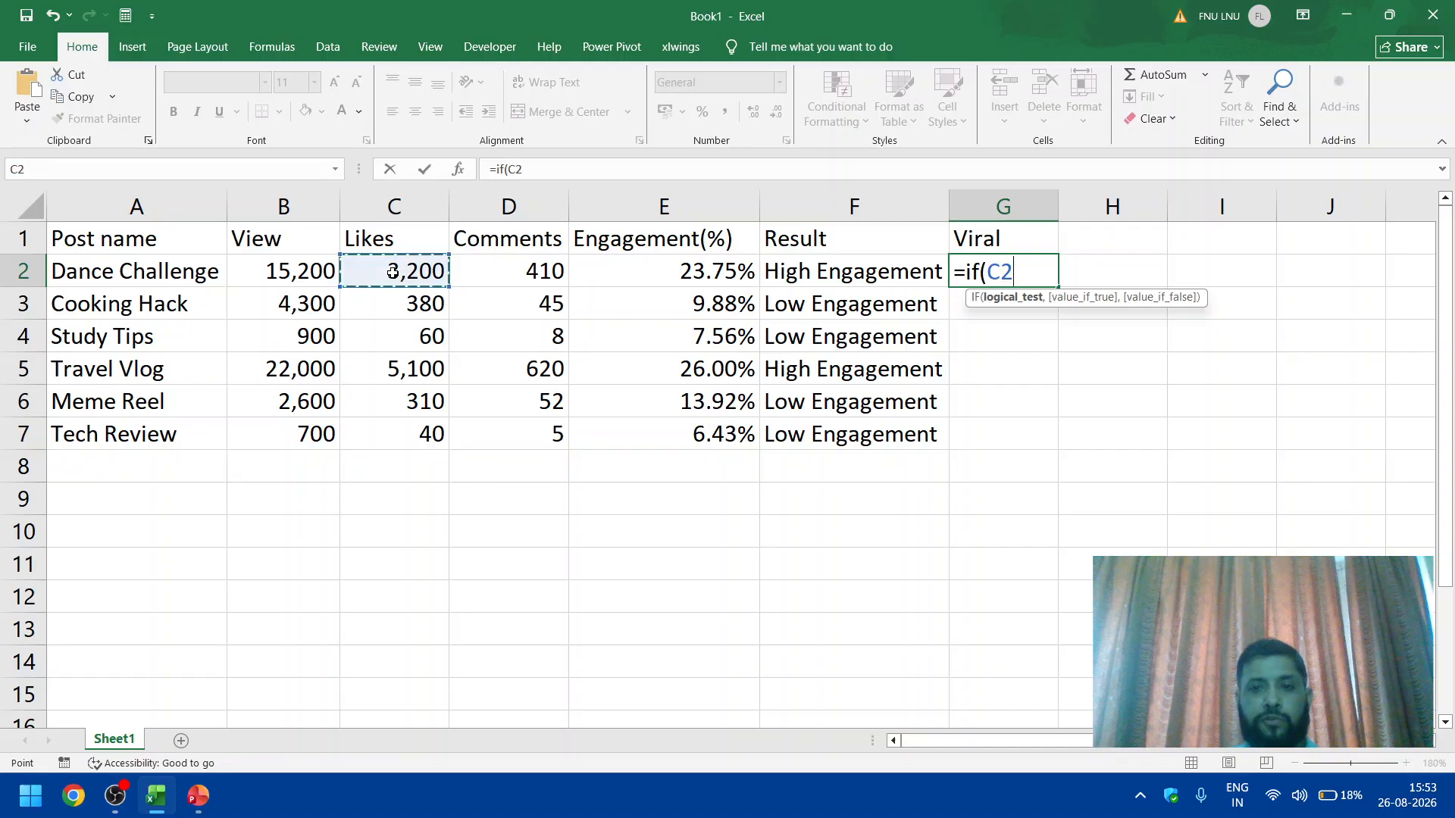
pyautogui.write('>')
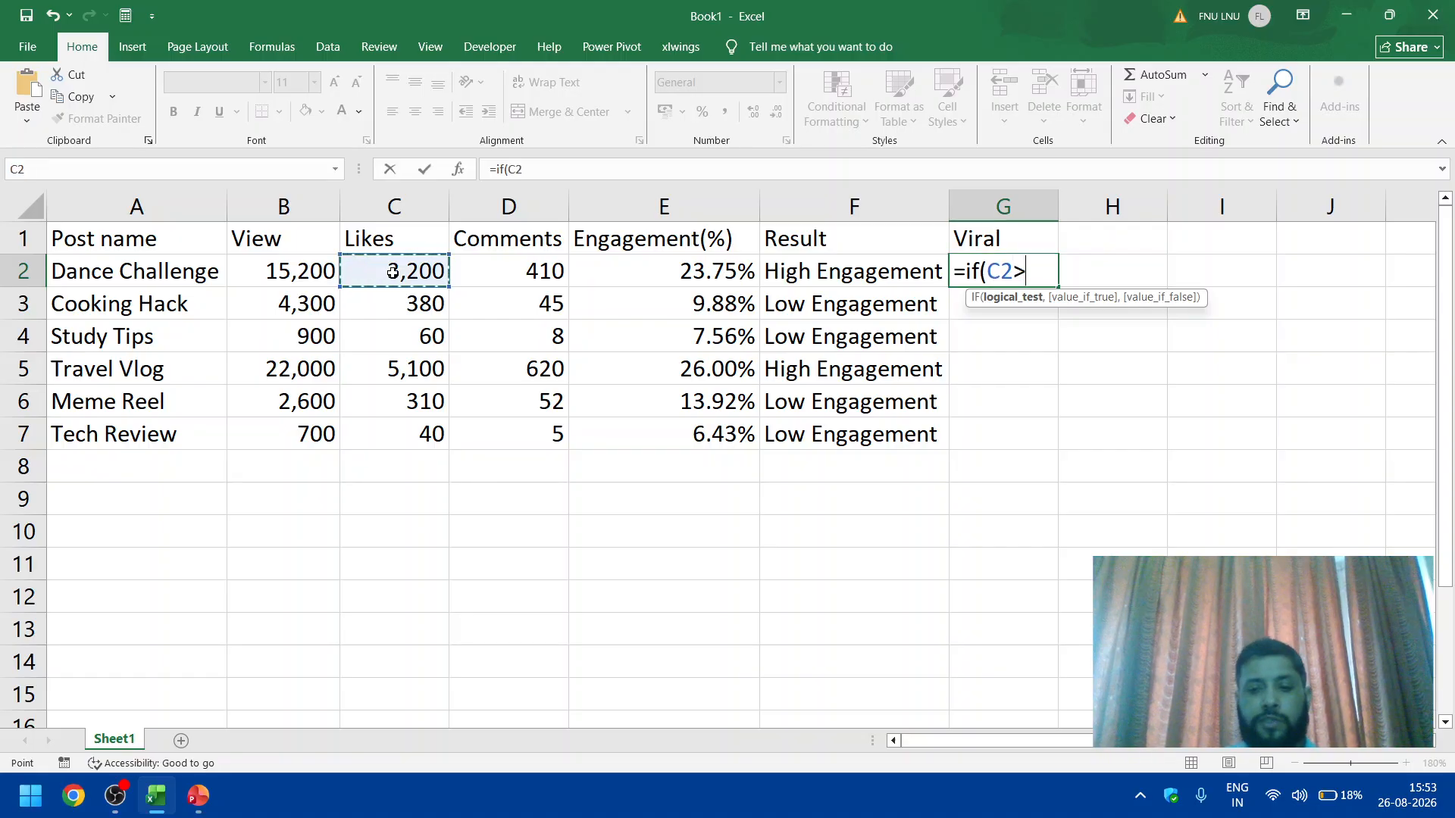
pyautogui.write('1000')
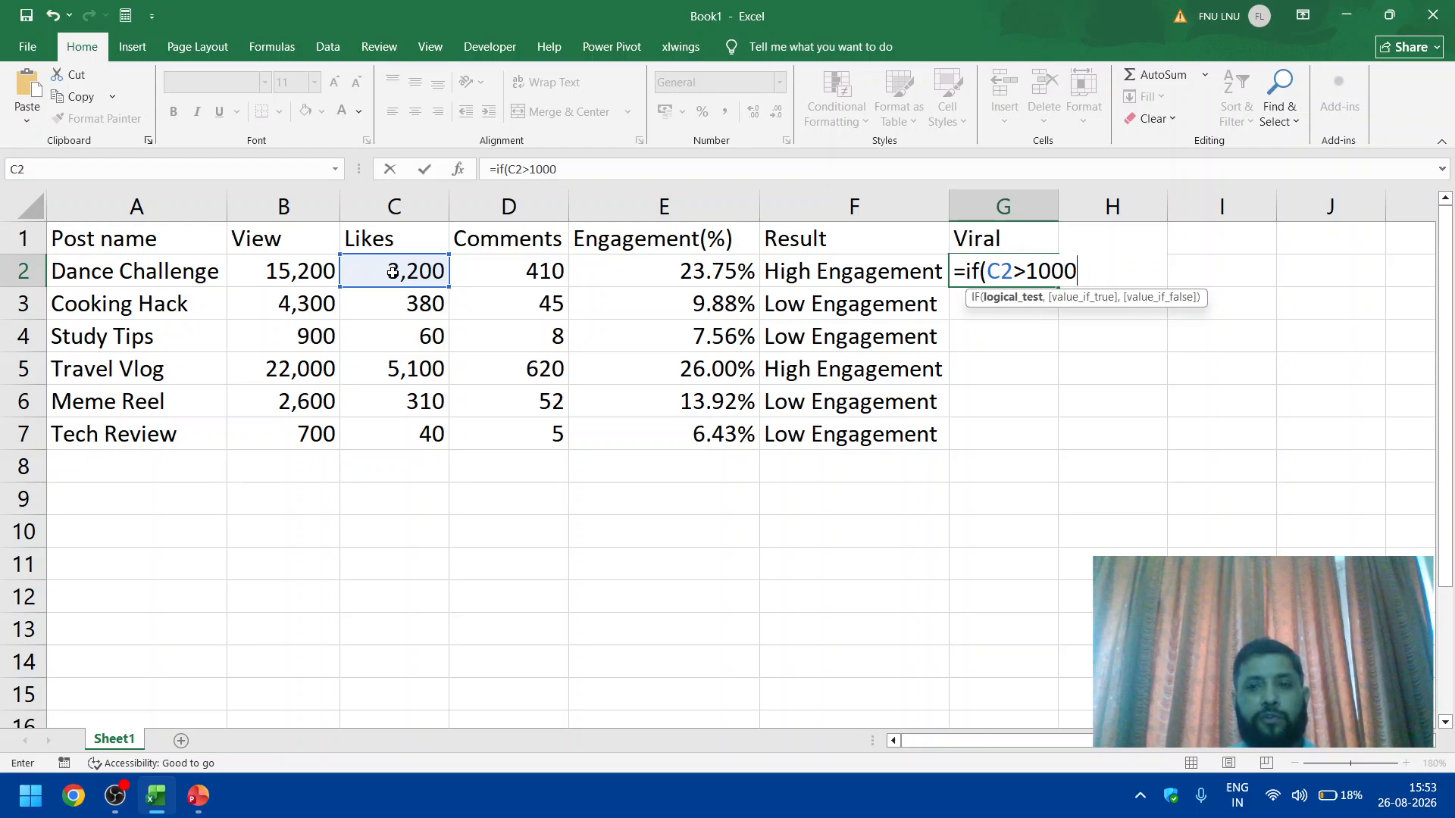
pyautogui.write(',""')
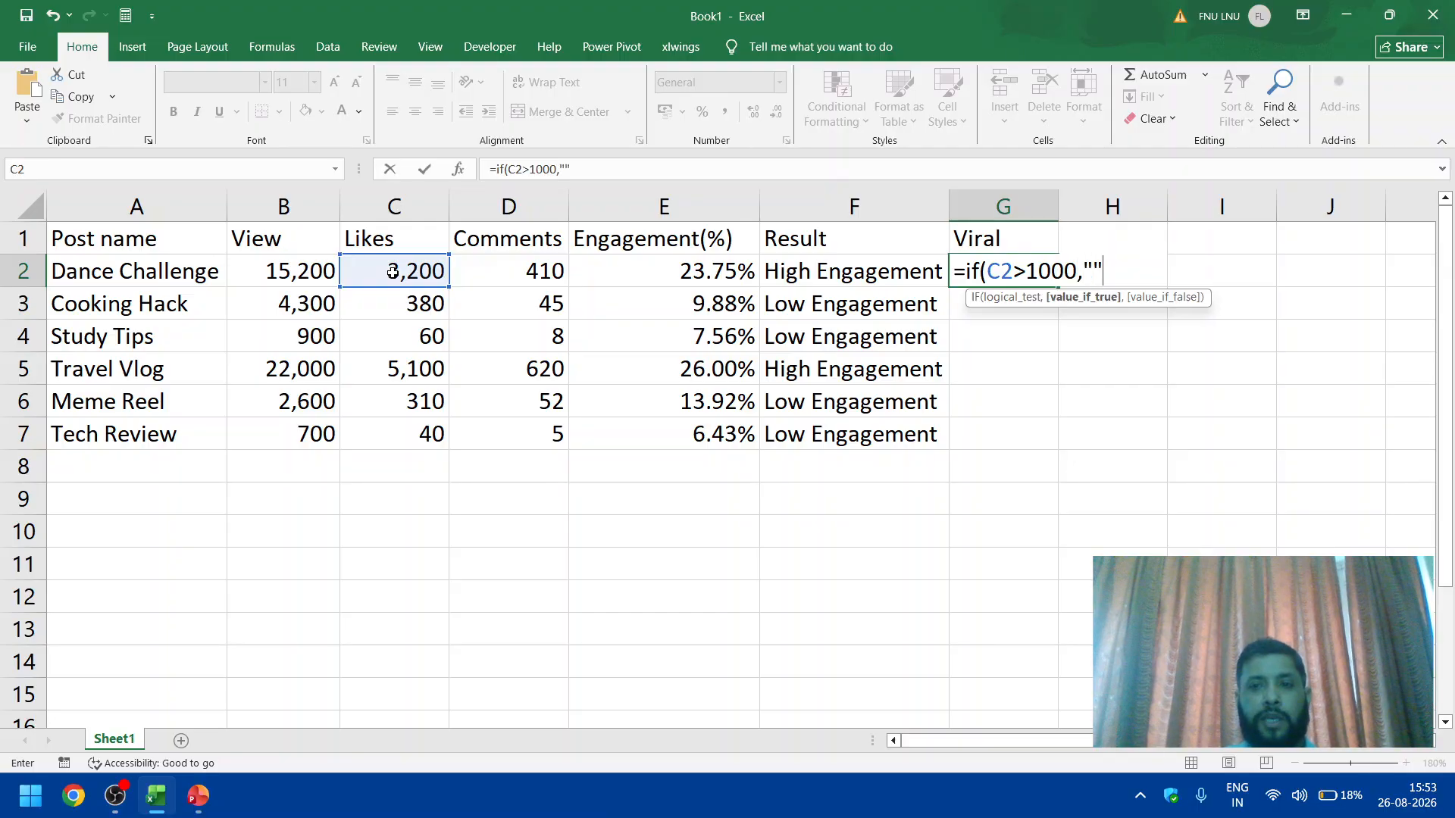
# Step: Give G2's IF formula "Viral" as its true value and begin a nested IF as its false value
pyautogui.press('BackSpace')
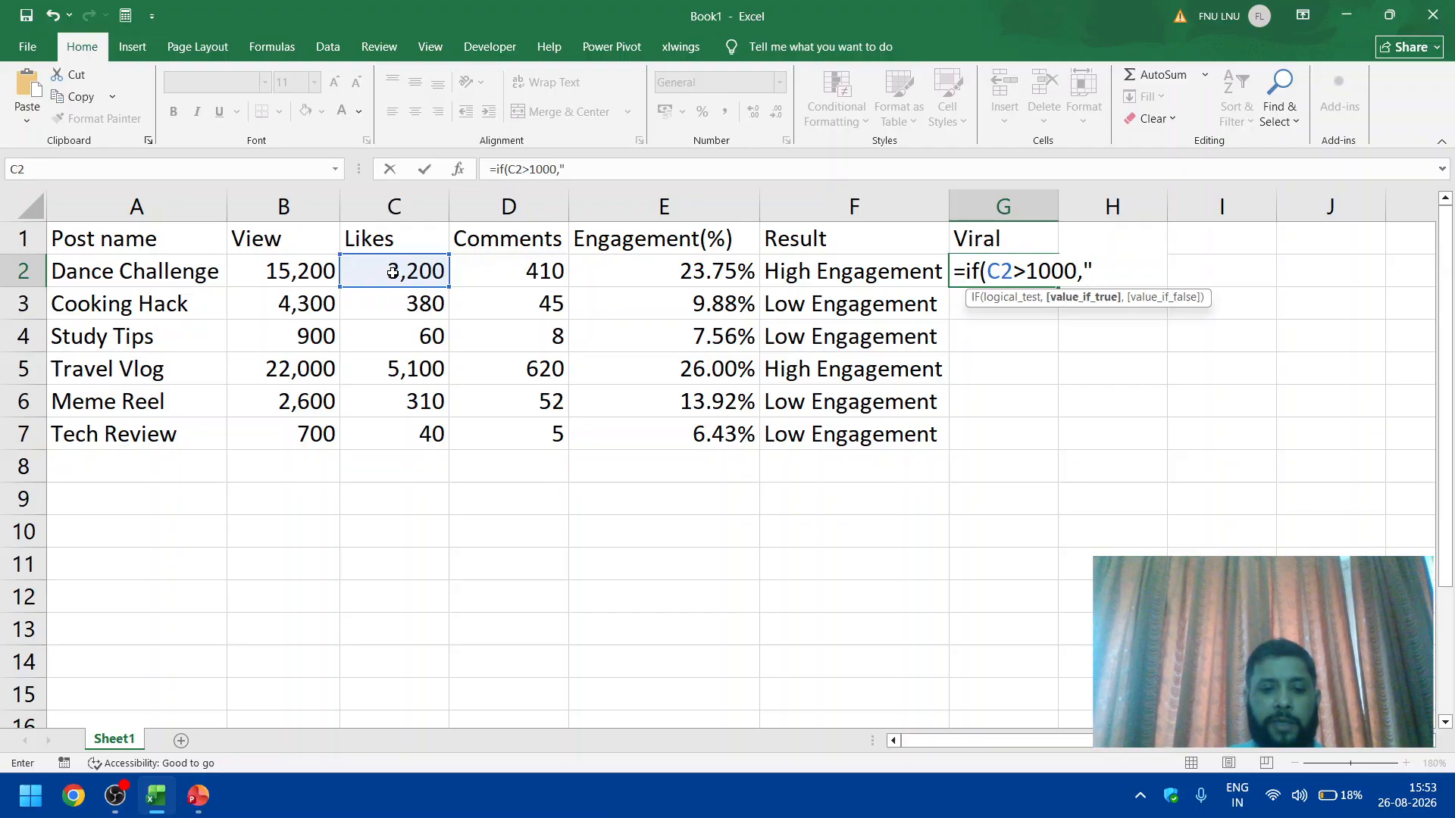
pyautogui.write('Vi')
pyautogui.press('BackSpace')
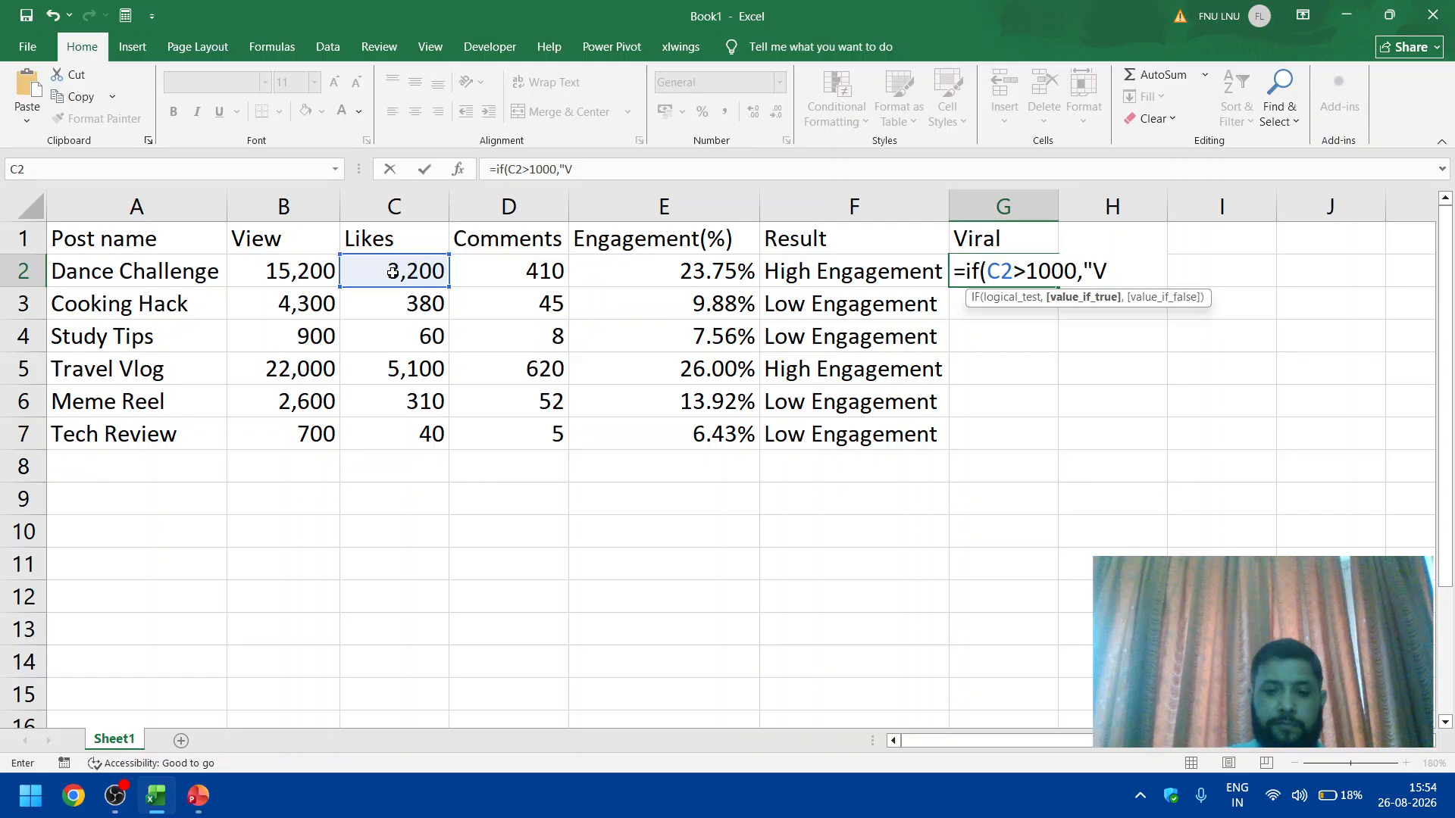
pyautogui.write('iral"')
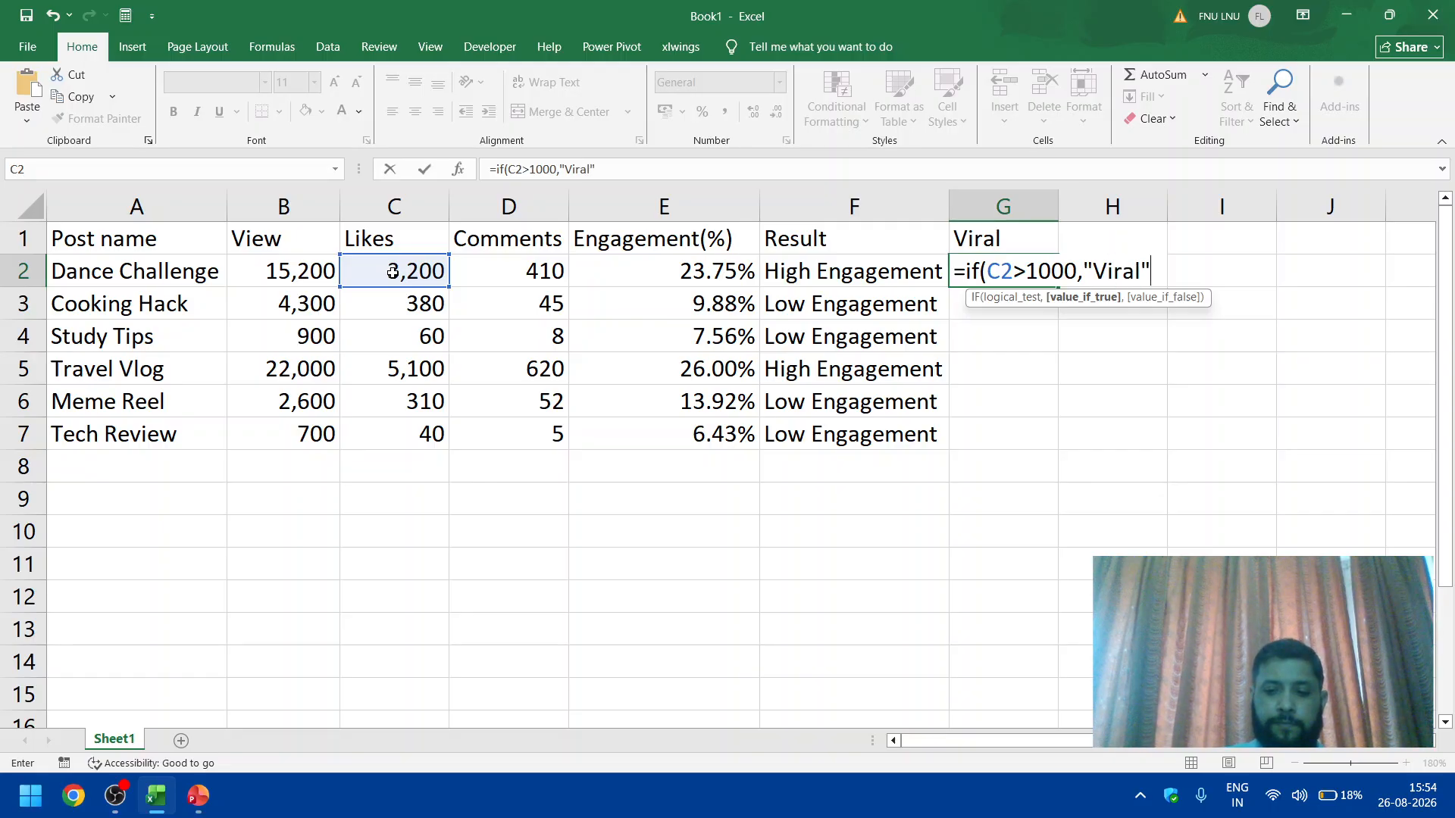
pyautogui.write(',if(')
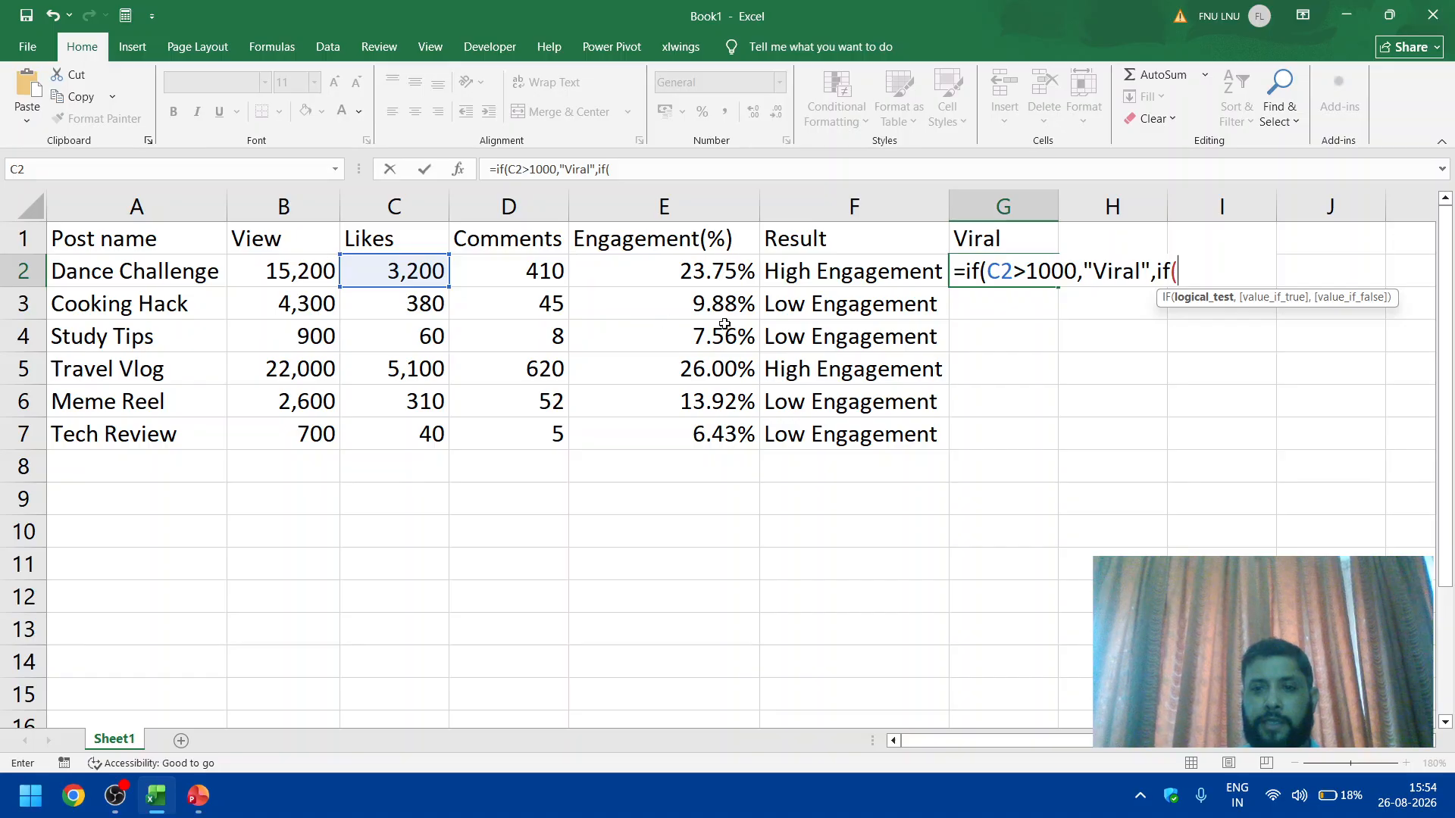
# Step: Correct the threshold in G2's first IF test to 10000
pyautogui.click(1039, 271)
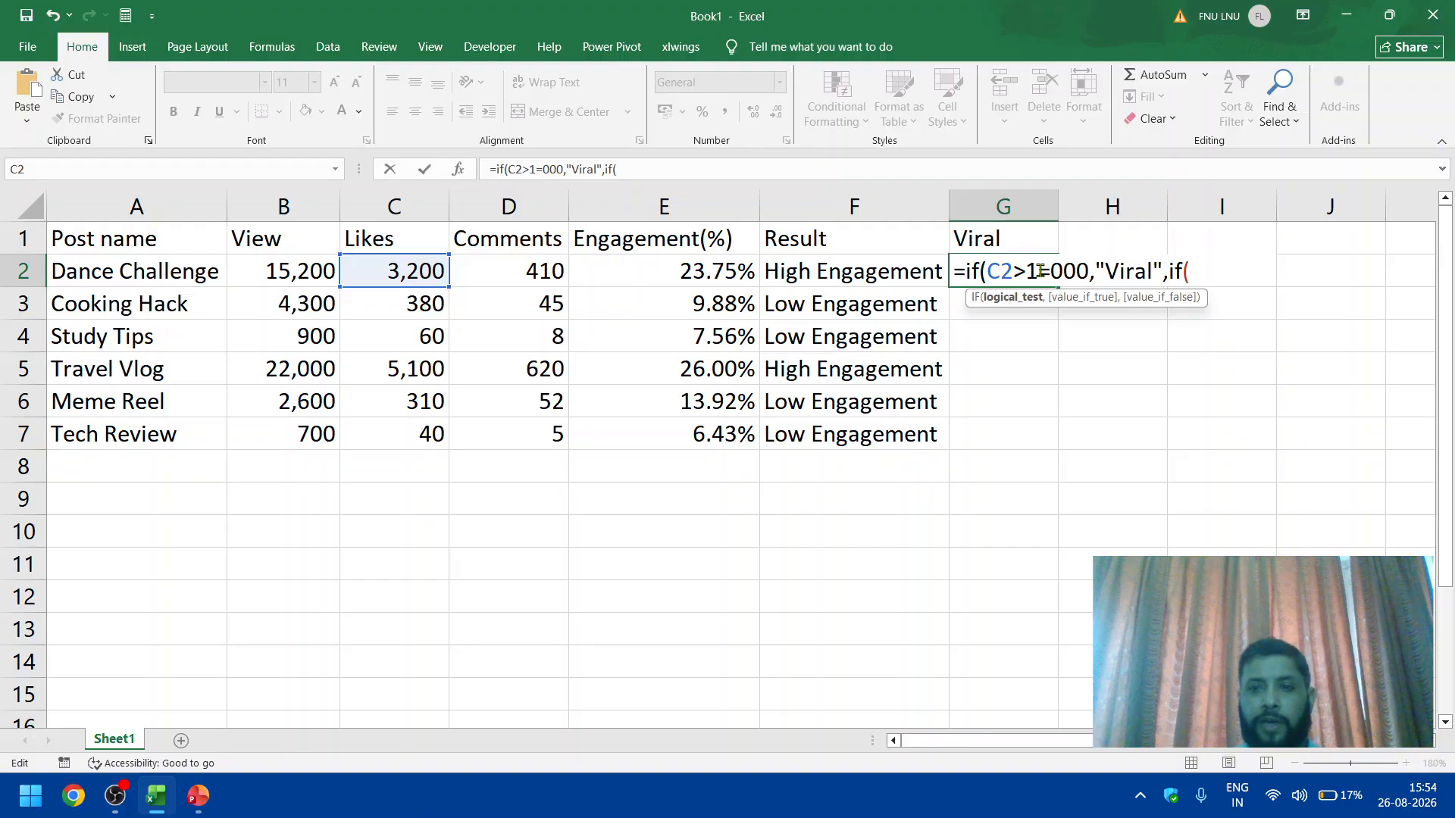
pyautogui.write('0')
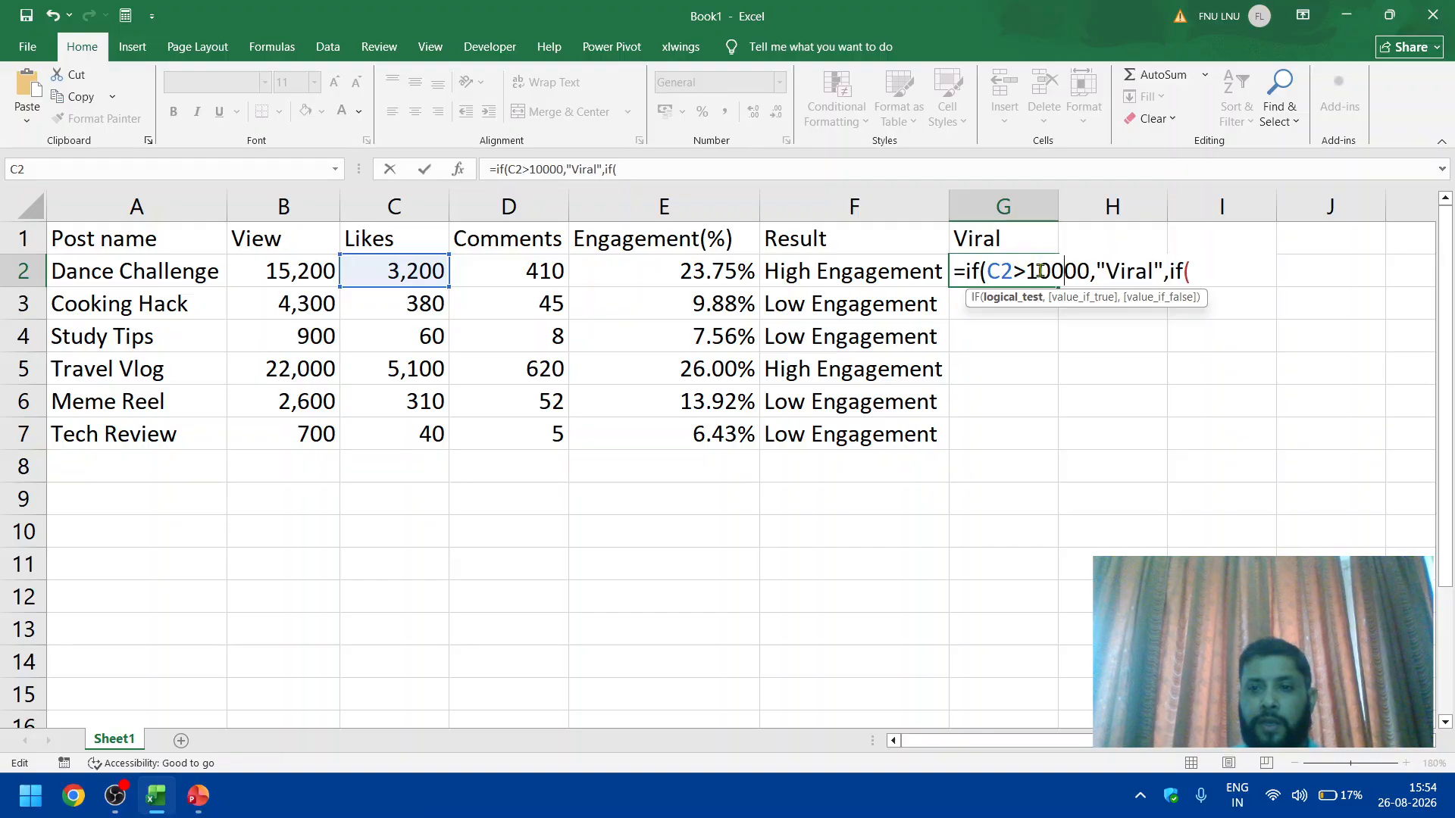
pyautogui.press('End')
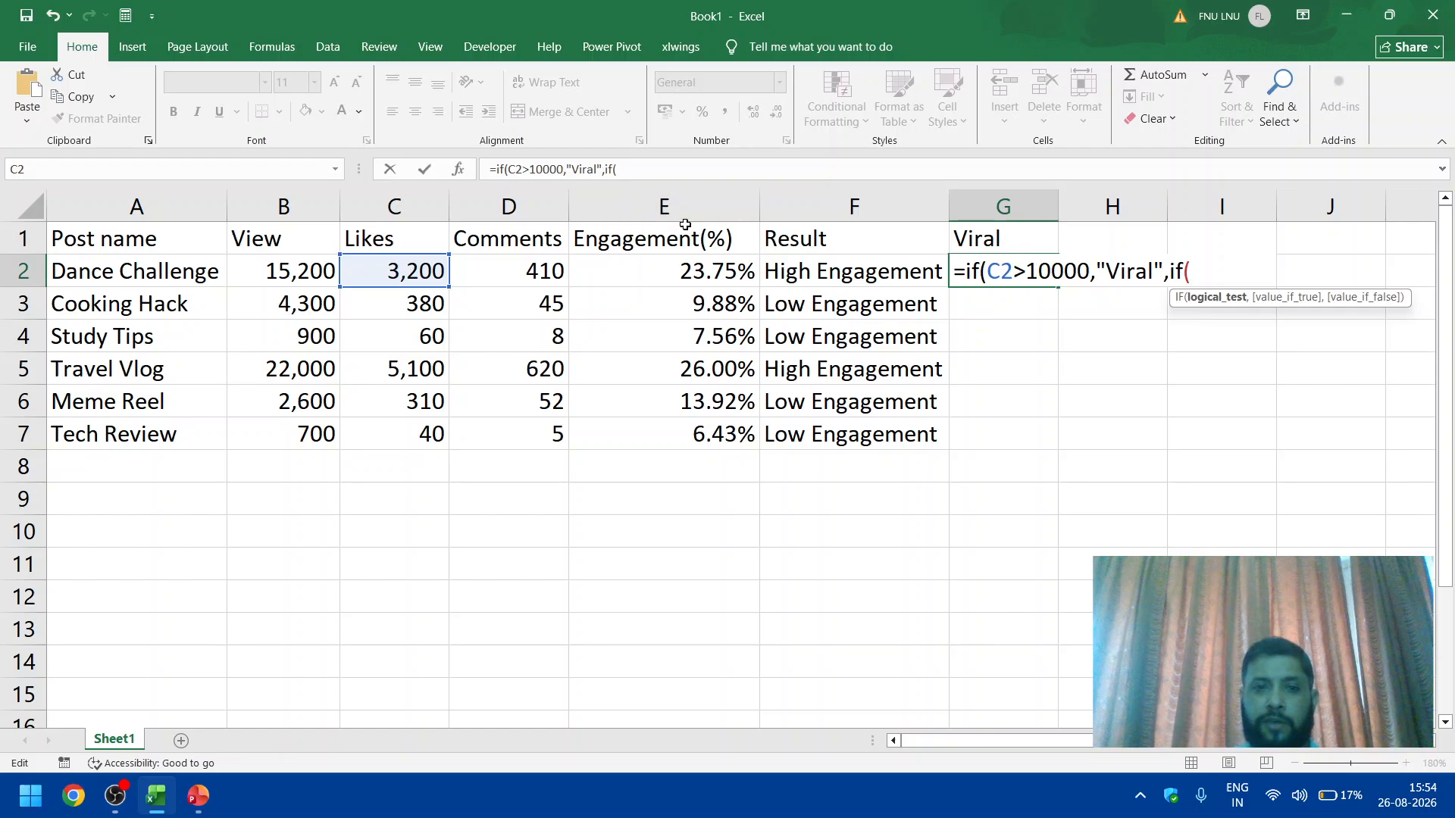
# Step: Make the nested IF in G2 test C2>1000 and return "Doing Well" when true
pyautogui.click(426, 274)
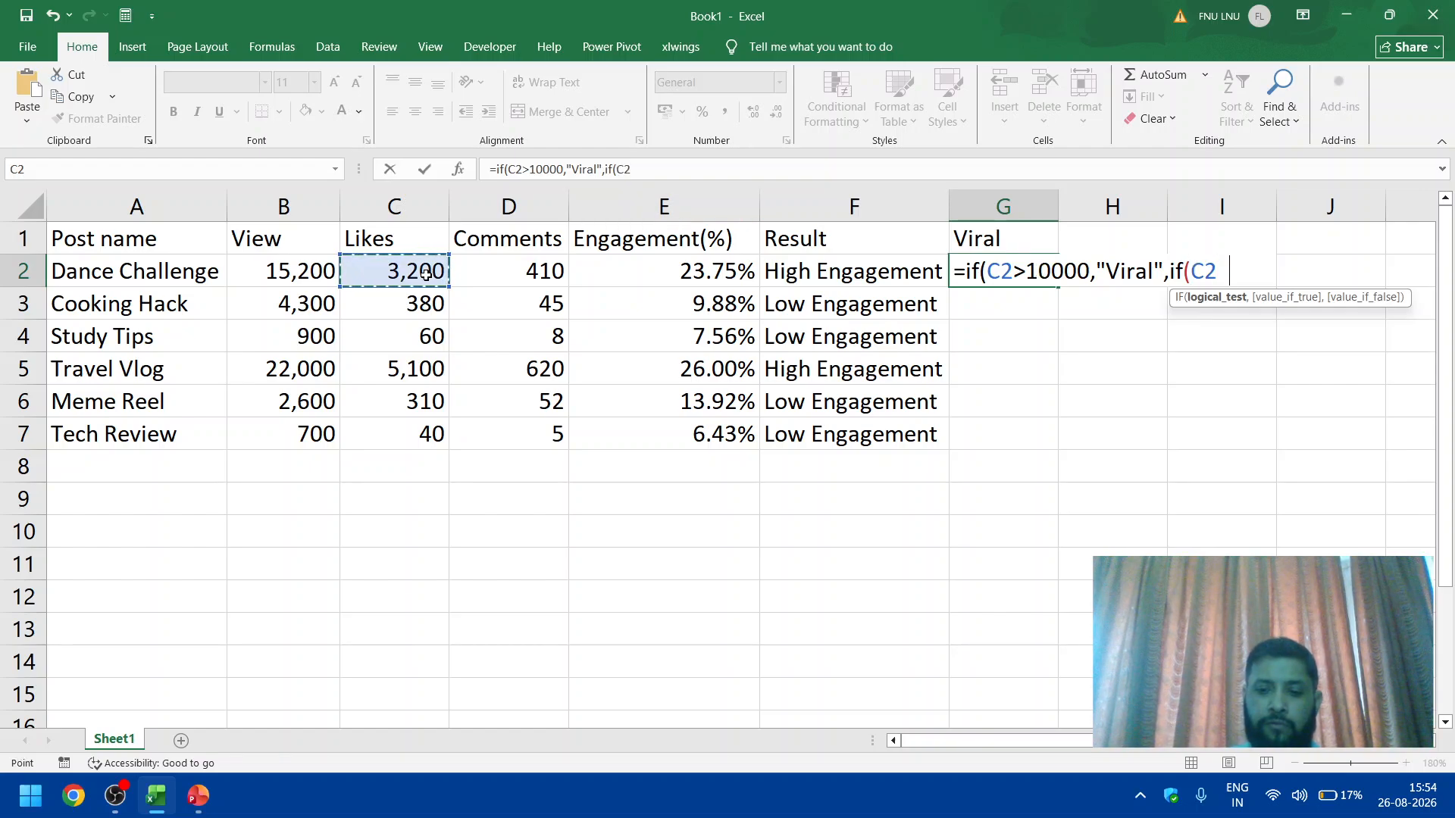
pyautogui.write('>1000')
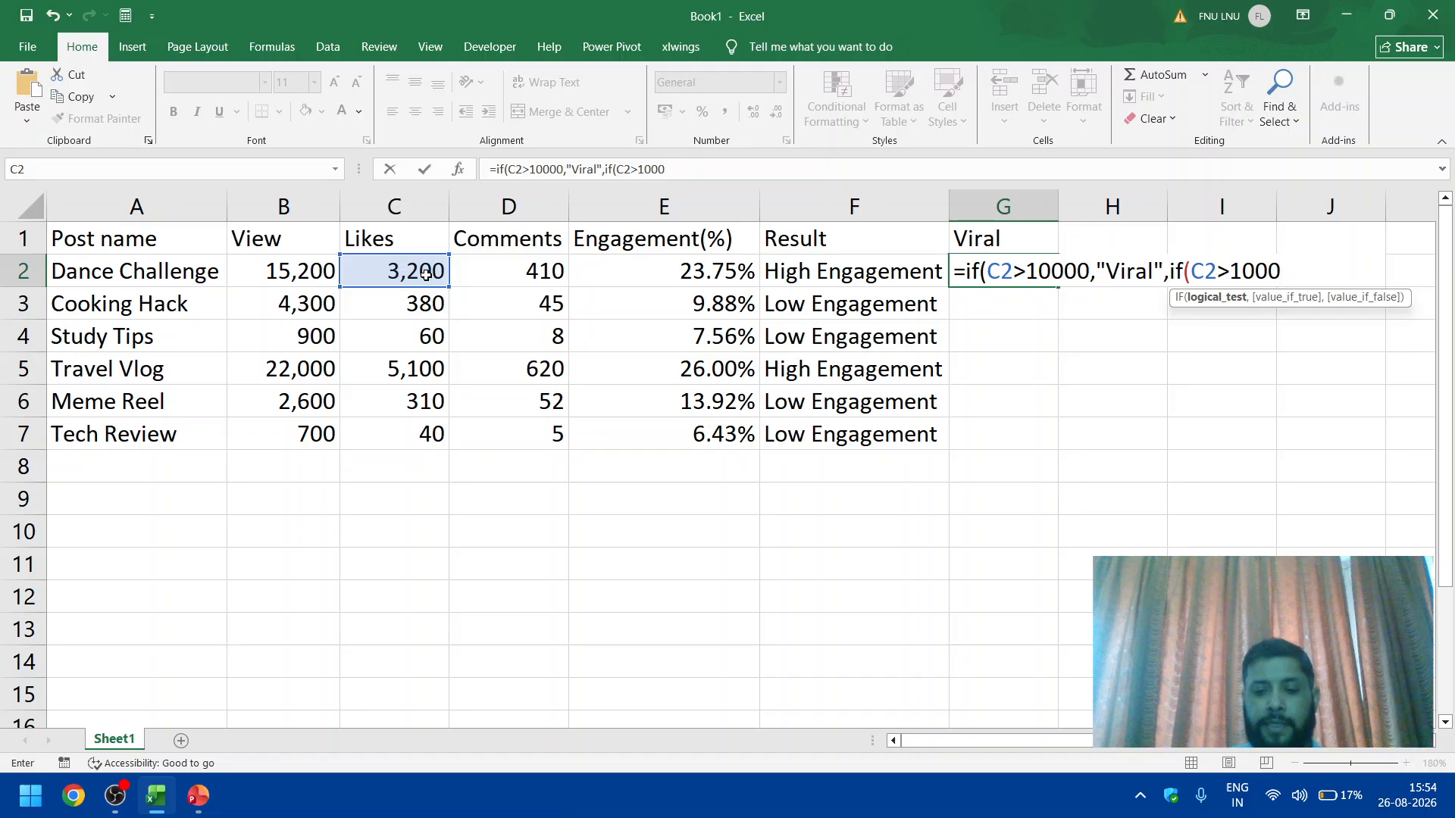
pyautogui.write(',""')
pyautogui.press('BackSpace')
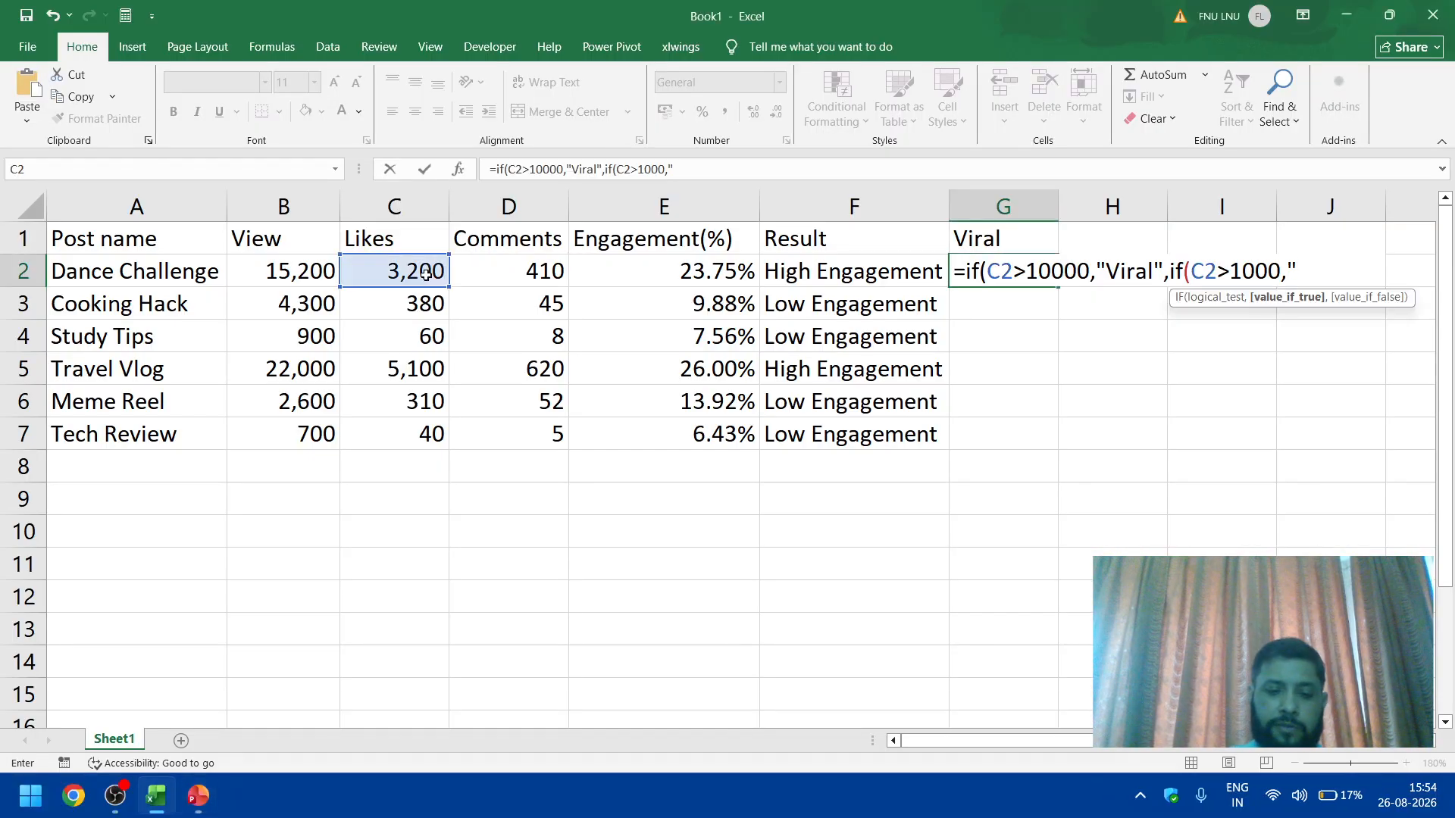
pyautogui.write('Doi')
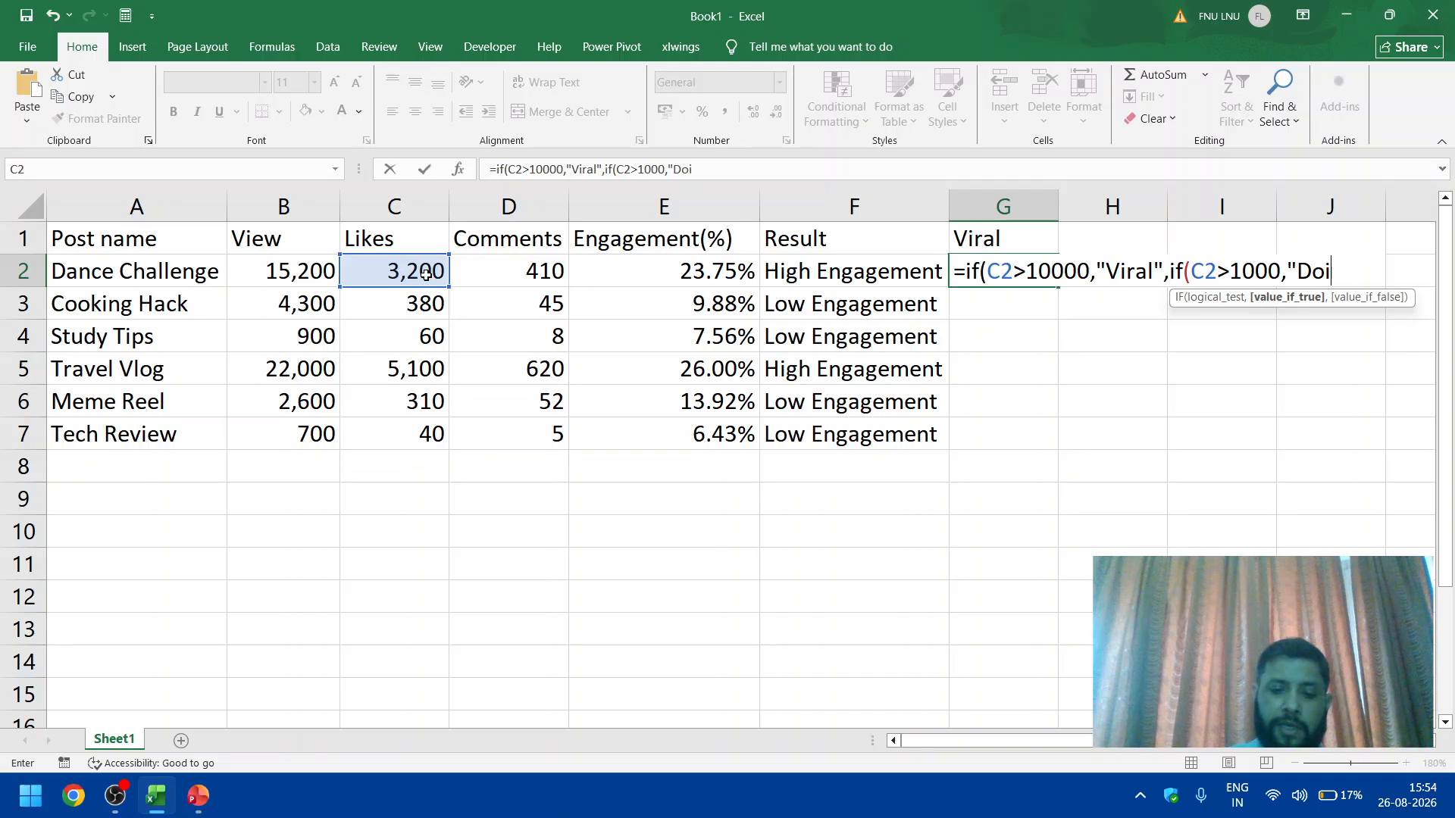
pyautogui.write('ng Well')
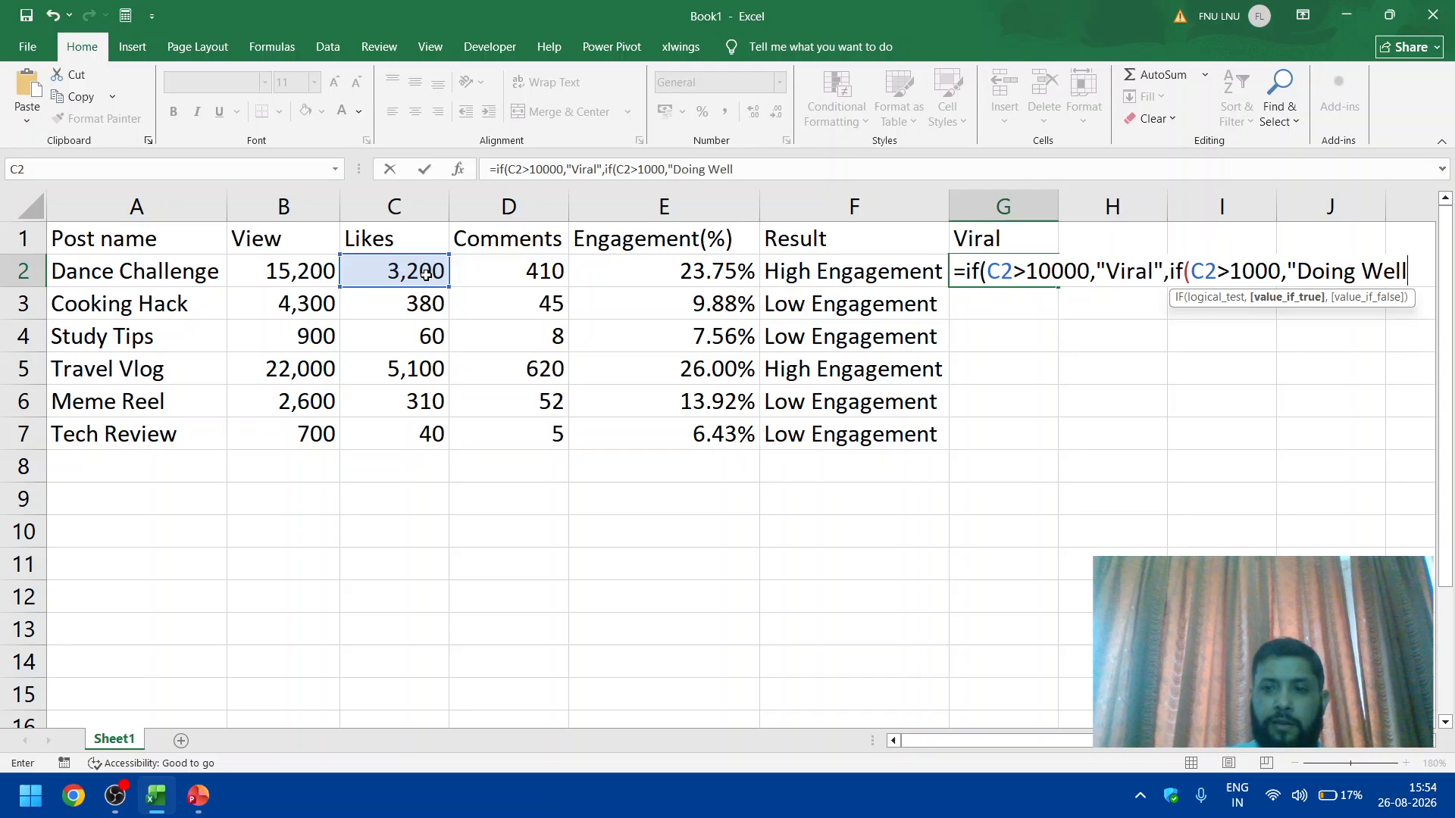
pyautogui.write('",')
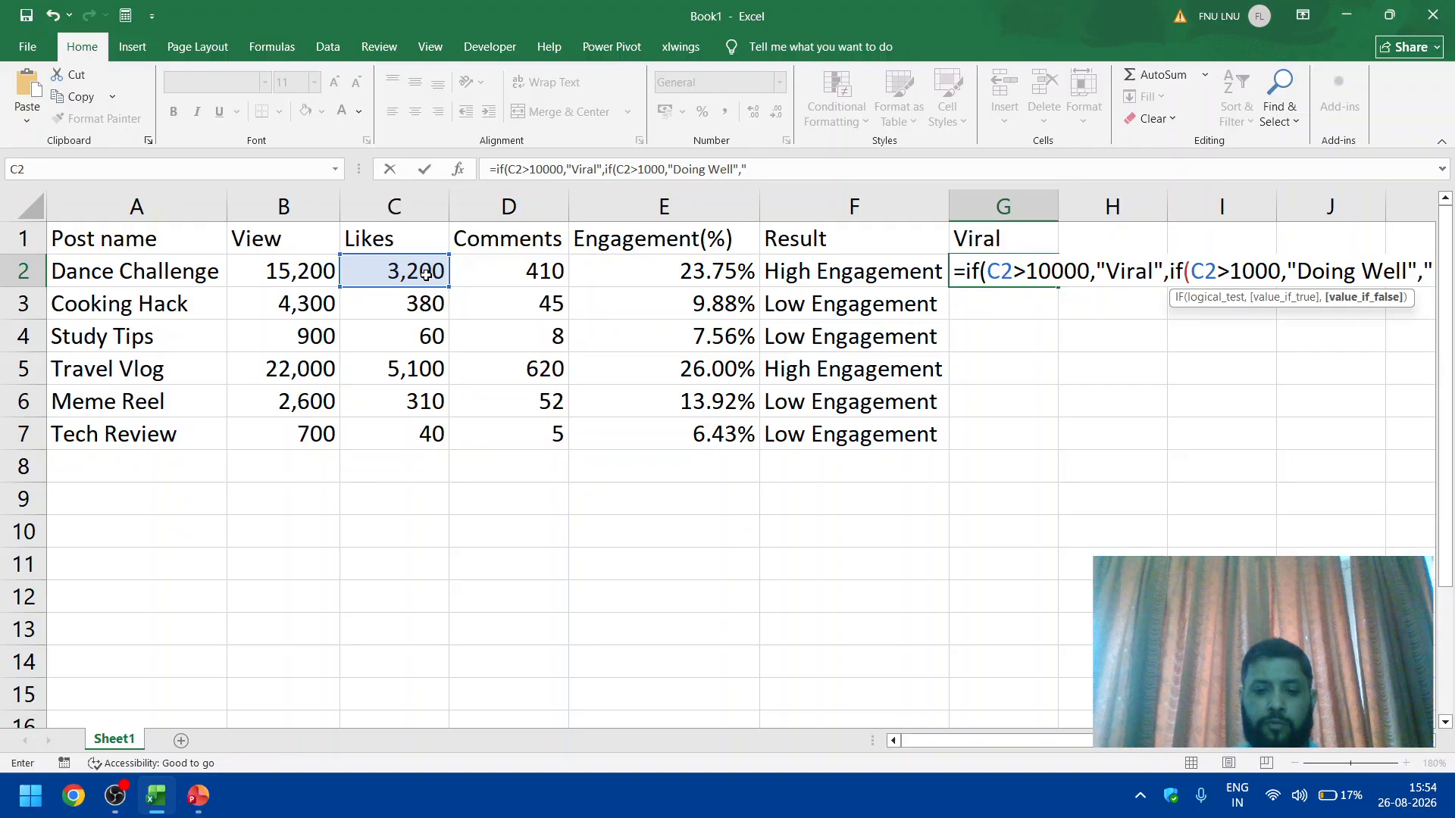
pyautogui.write('"Needs S')
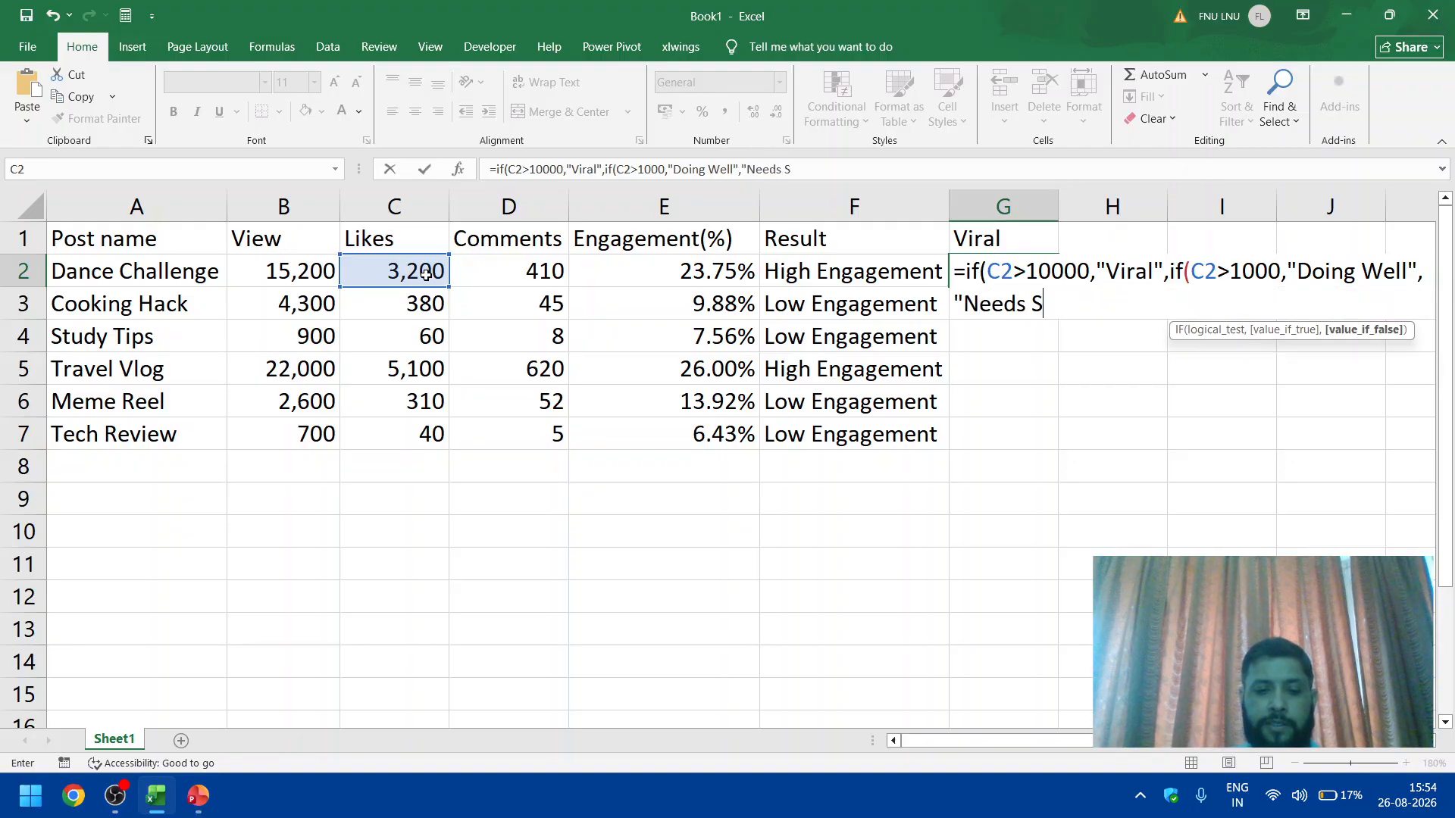
pyautogui.write('tra')
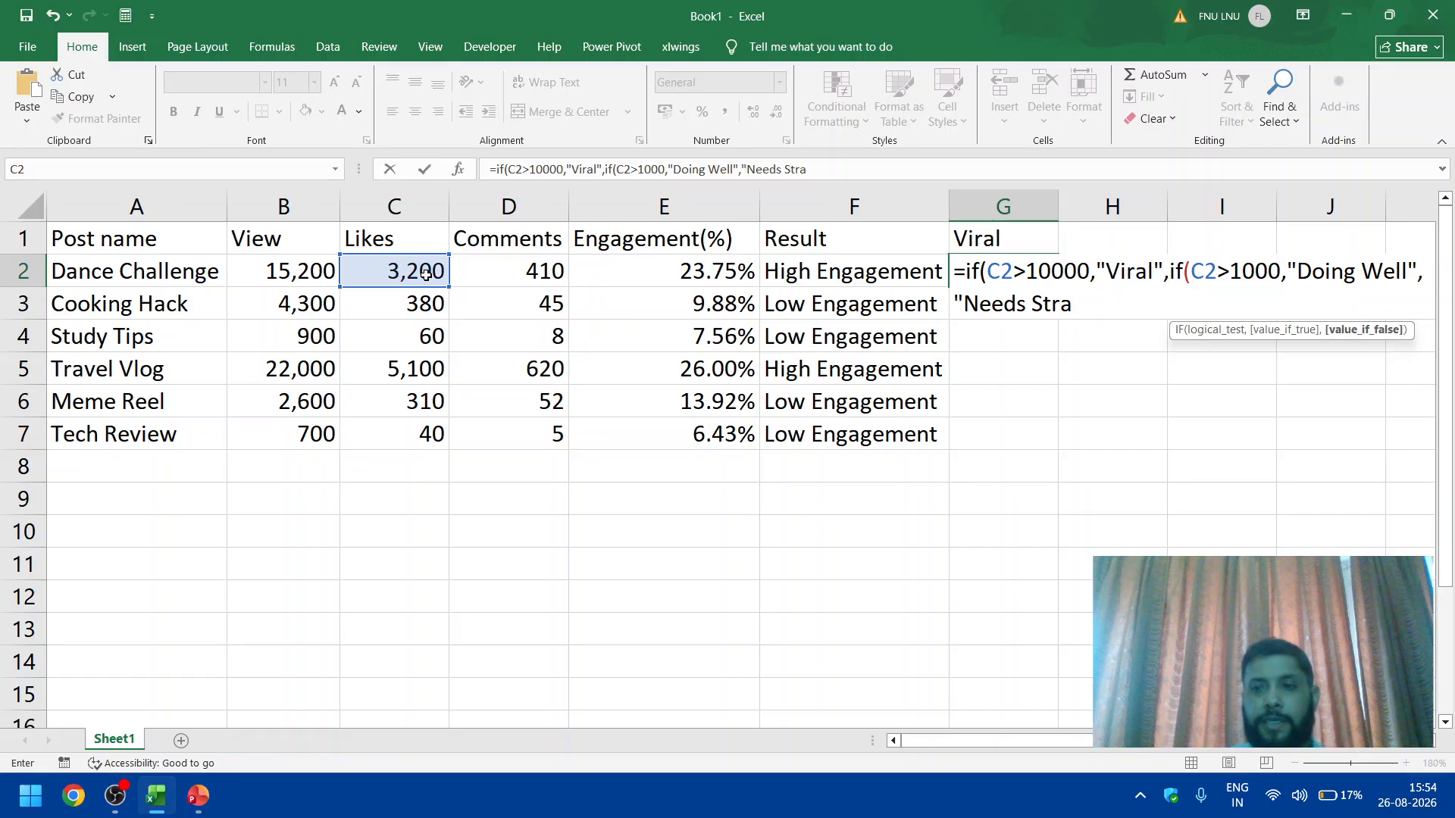
pyautogui.write('te')
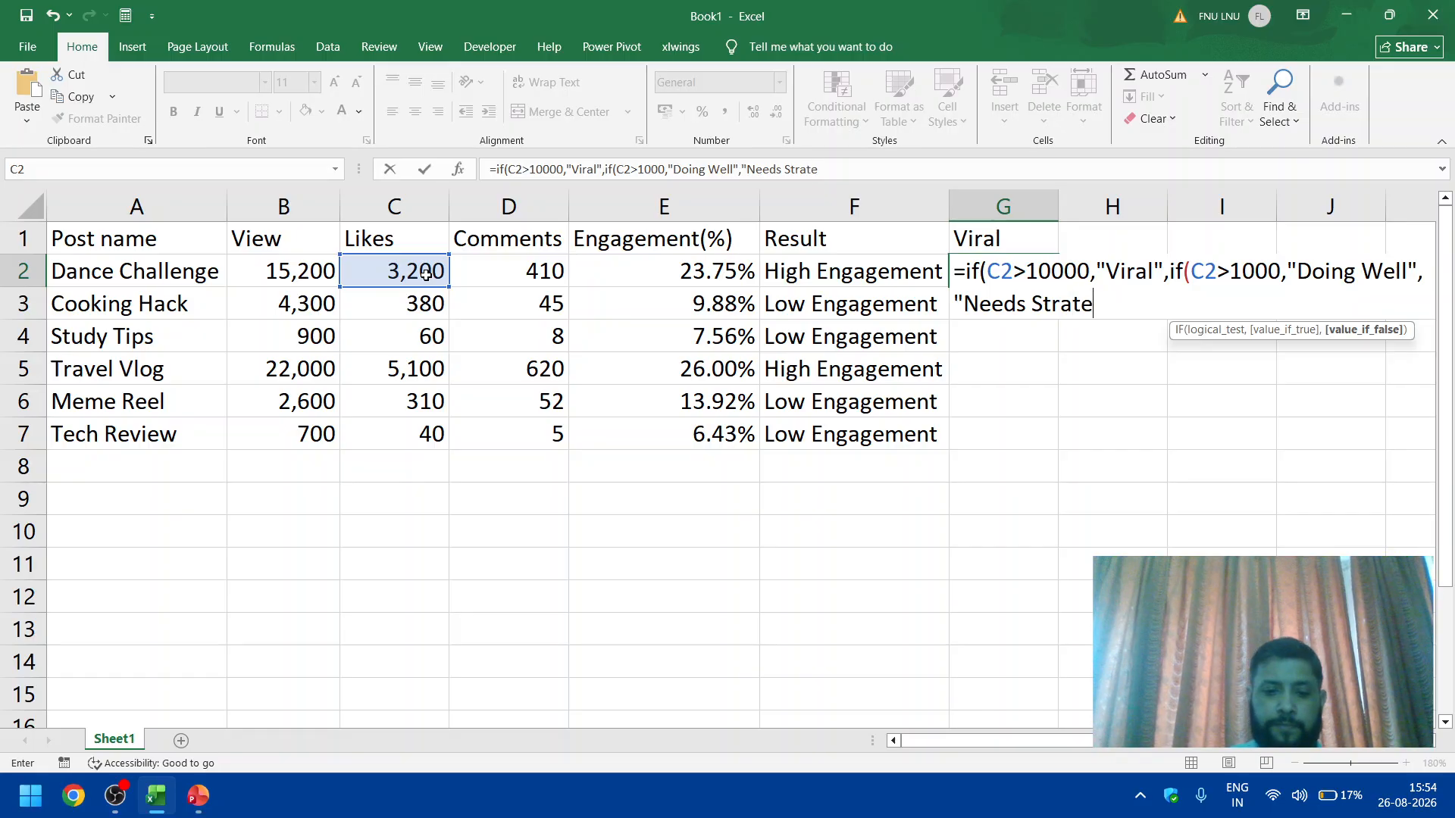
pyautogui.write('gy")')
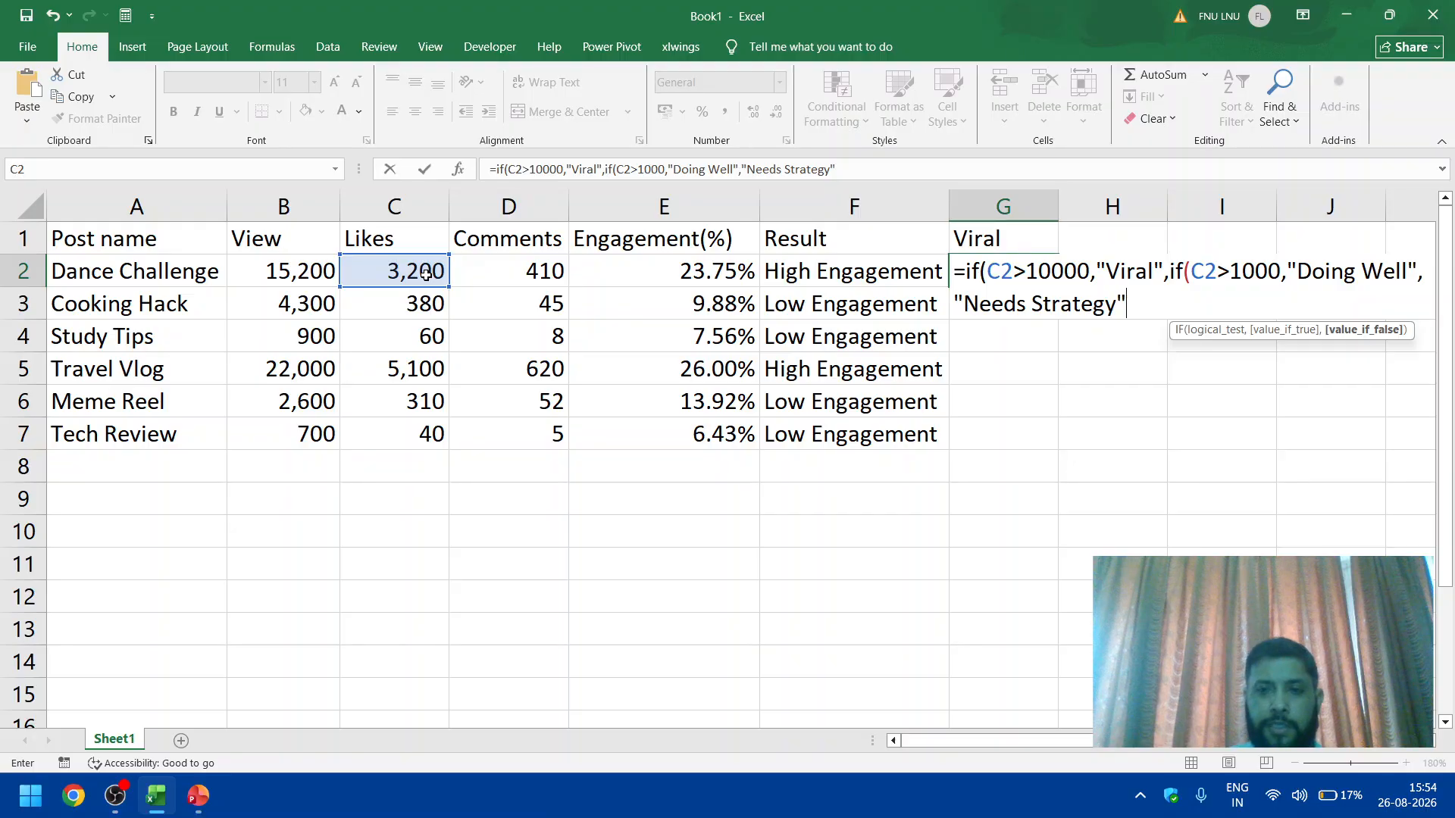
pyautogui.write('))')
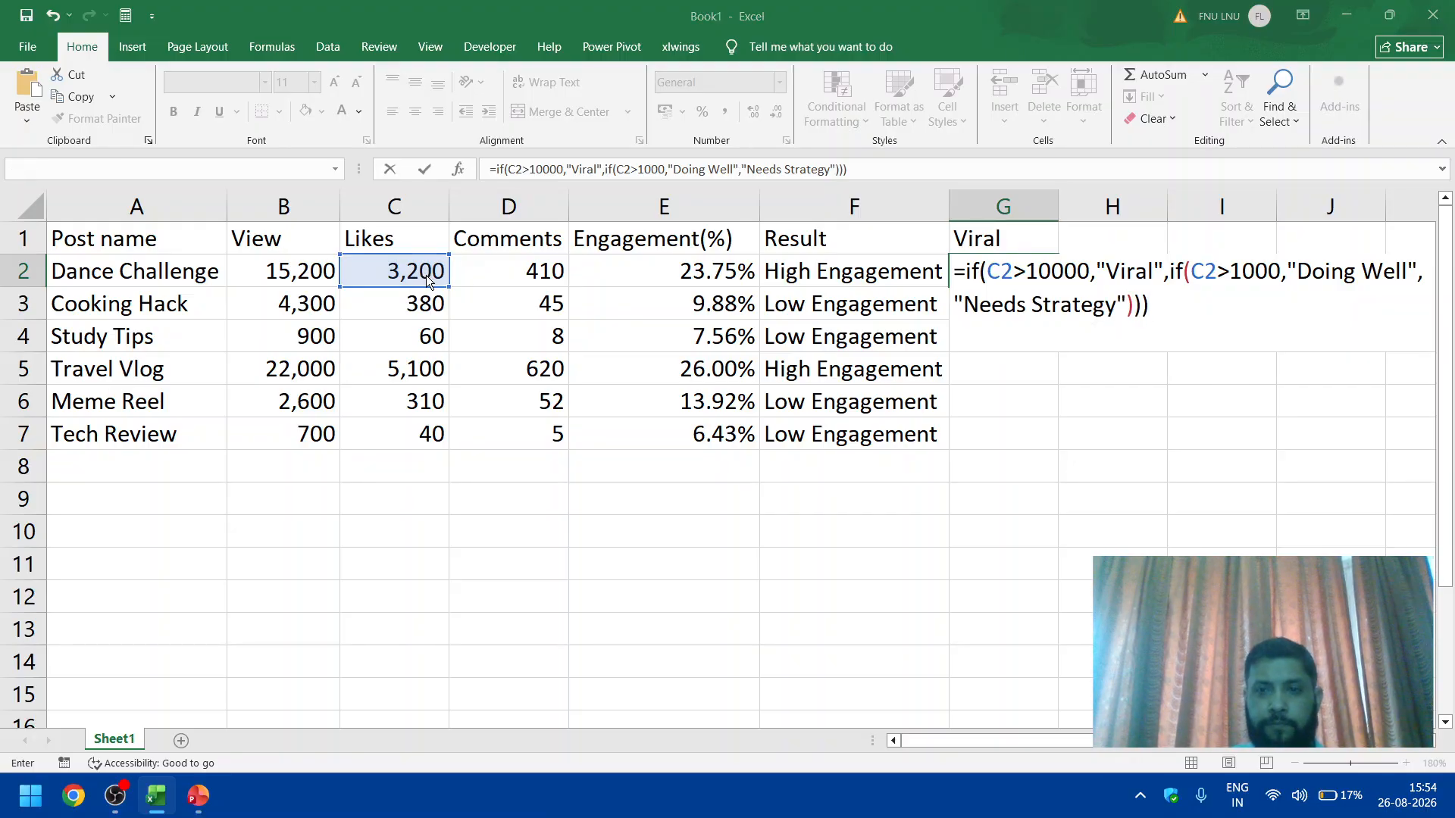
# Step: Finish G2's nested IF with "Needs Strategy" as the false value and enter the formula, accepting Excel's proposed parenthesis correction
pyautogui.press('Return')
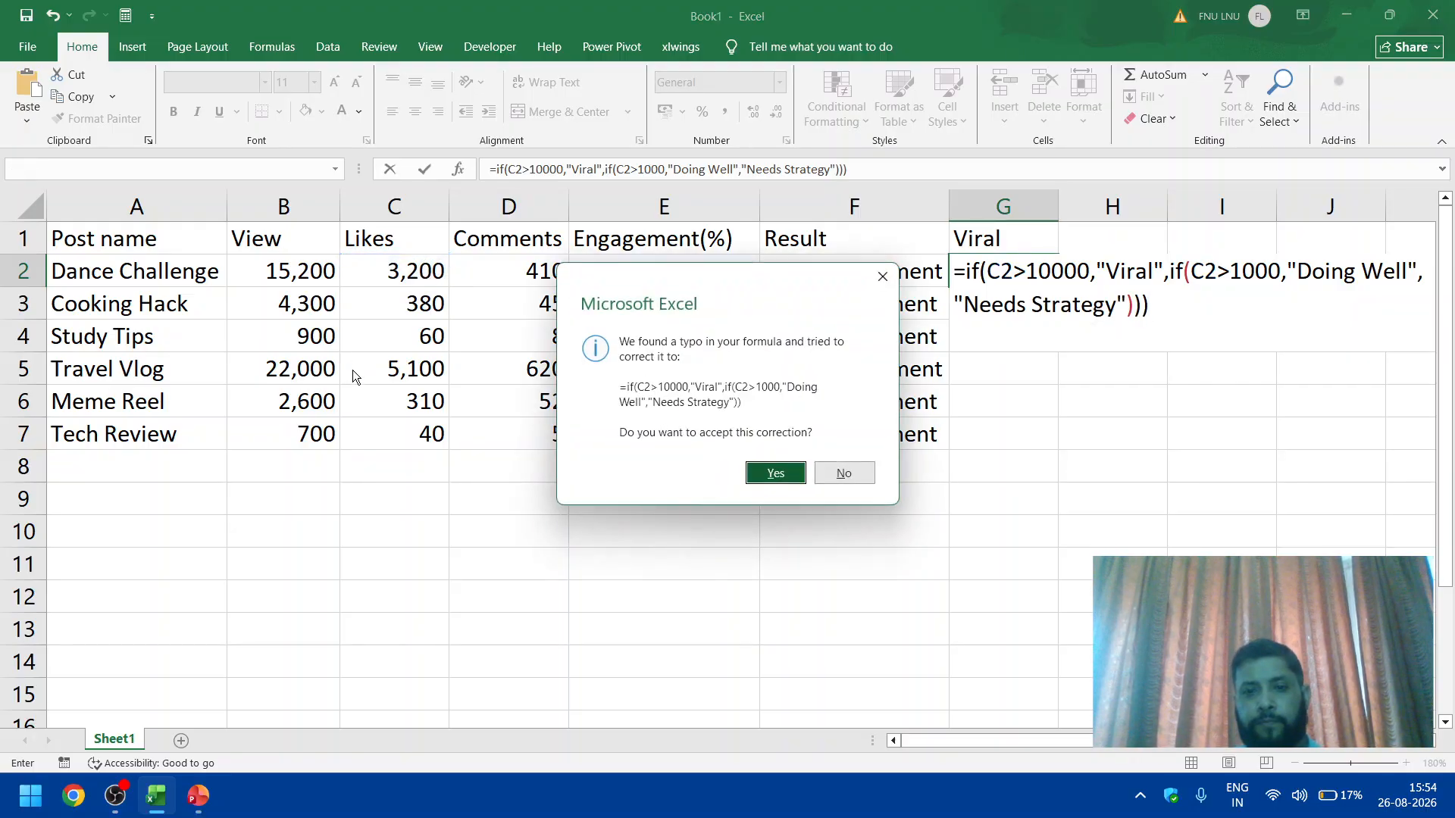
pyautogui.click(769, 474)
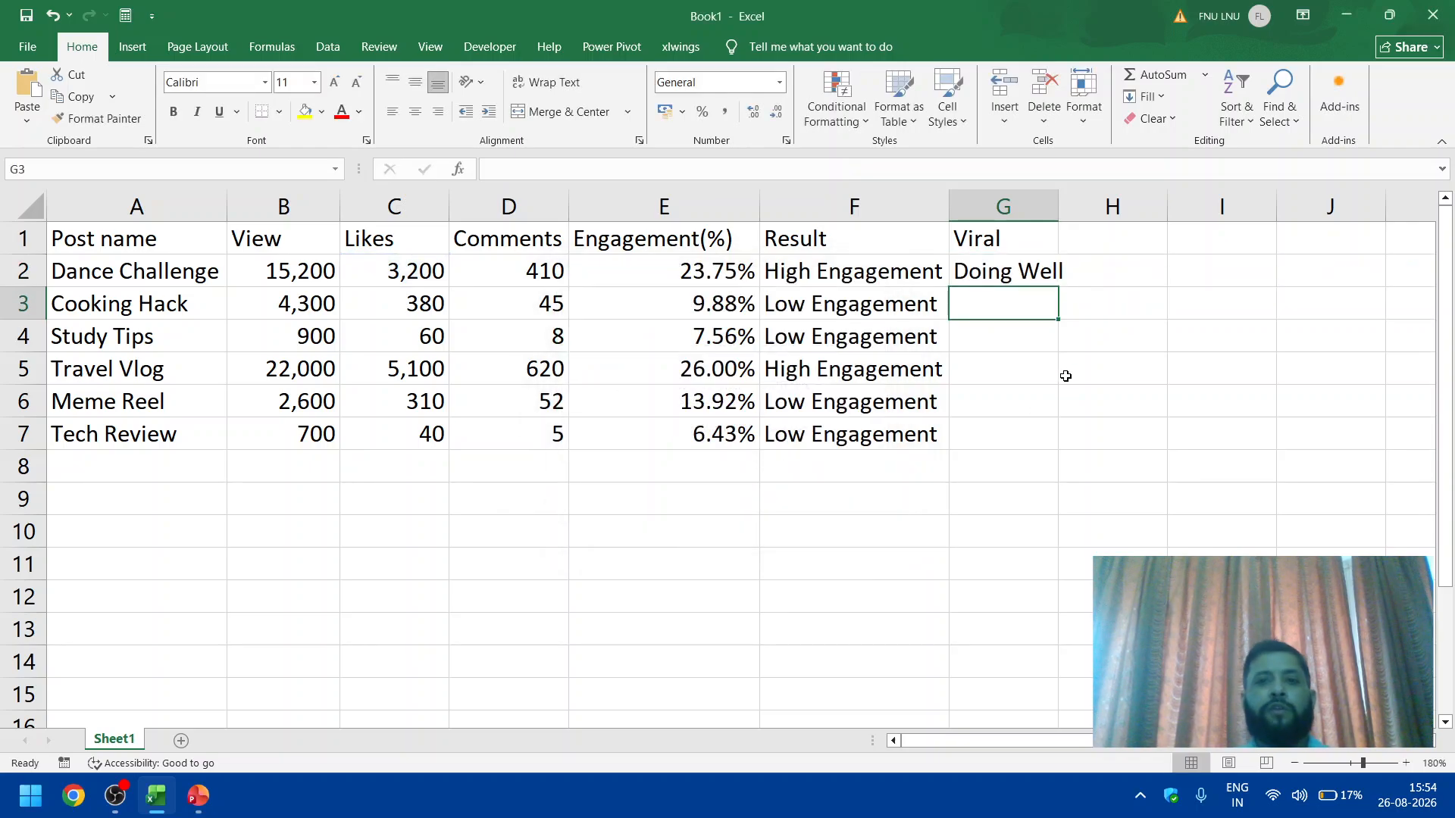
# Step: Replace the C2 reference with B2 in both IF tests of G2's formula
pyautogui.click(1021, 265)
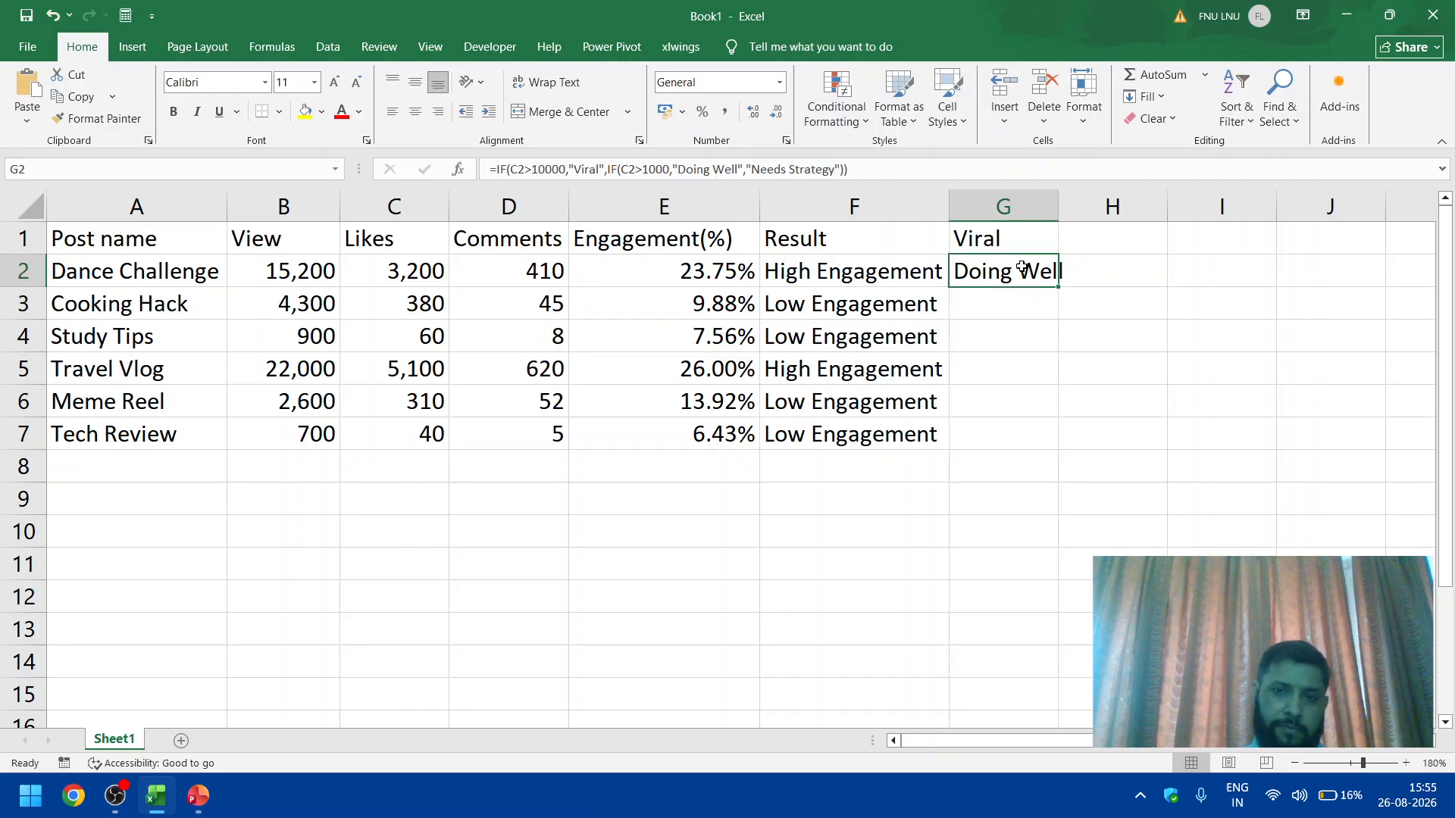
pyautogui.doubleClick(1022, 264)
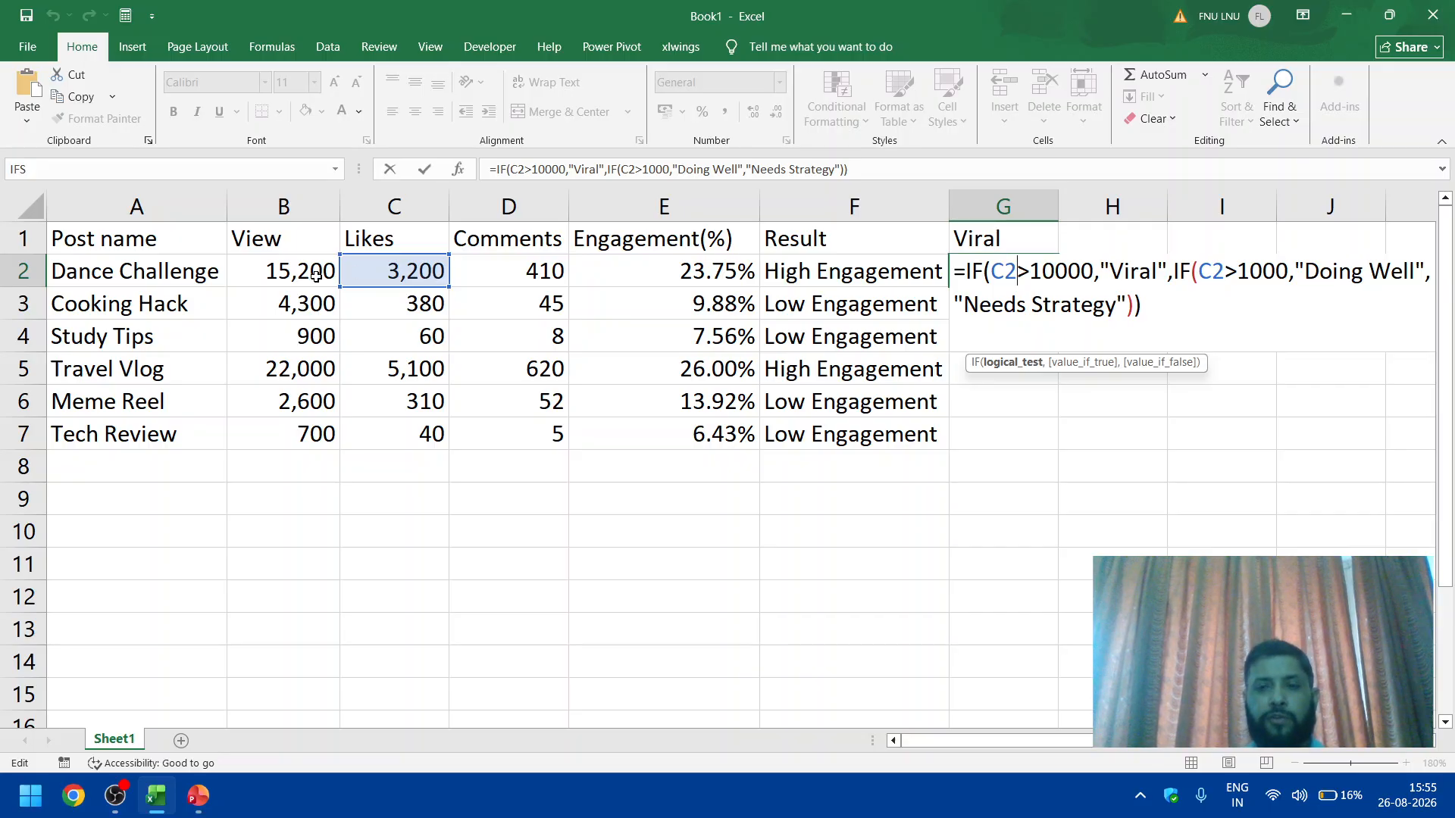
pyautogui.press('BackSpace')
pyautogui.press('BackSpace')
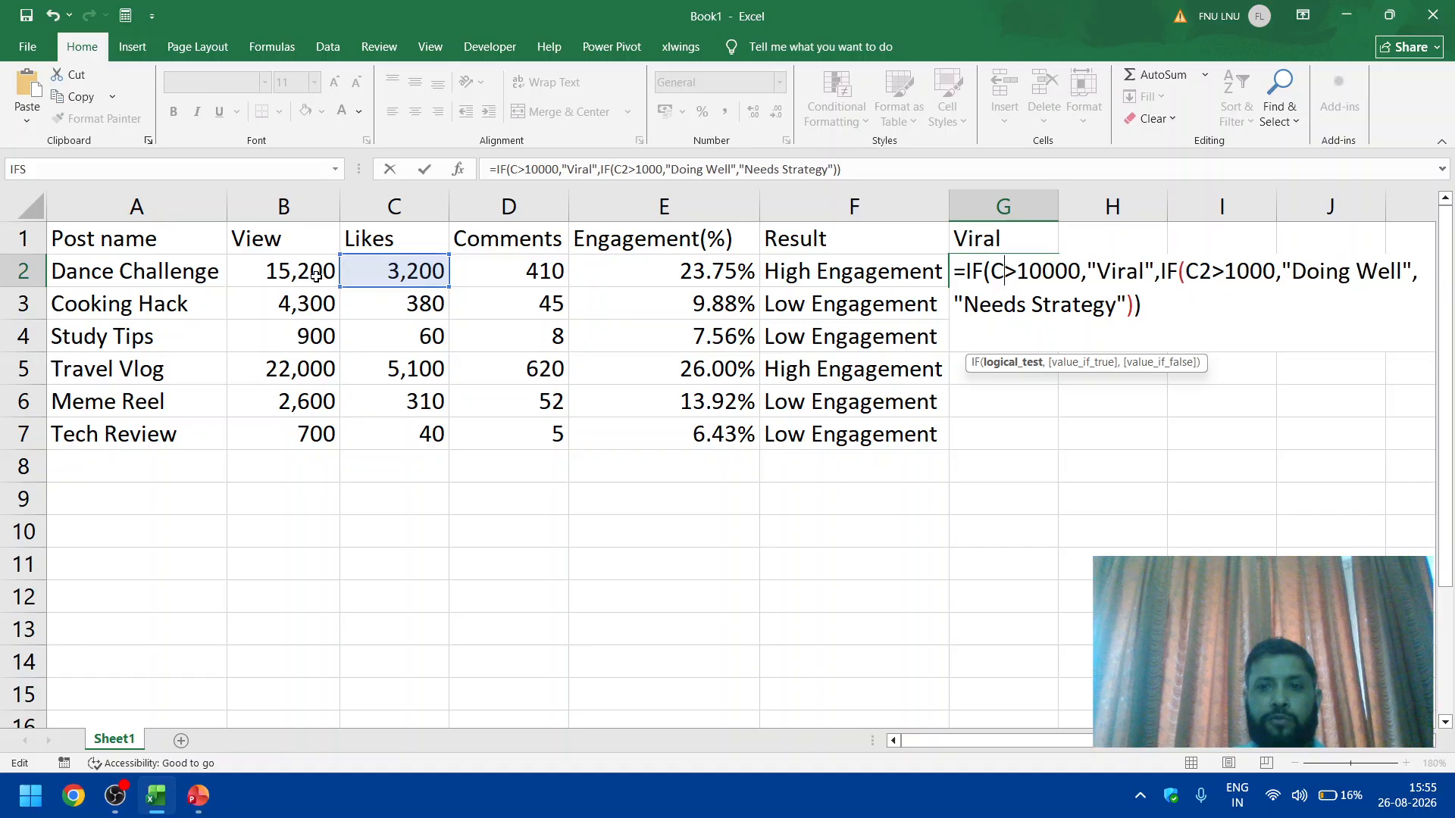
pyautogui.write('B2')
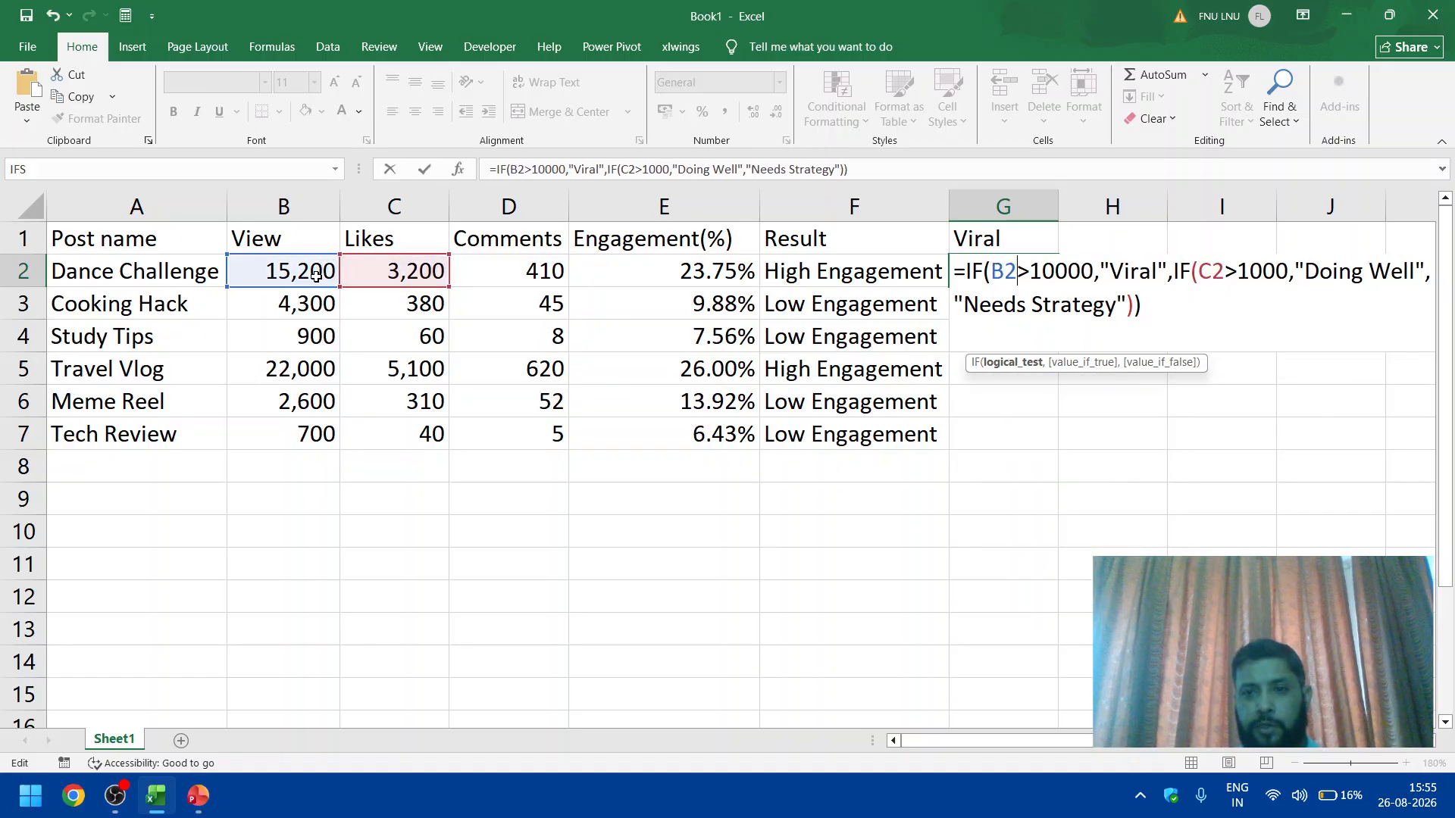
pyautogui.click(1213, 274)
pyautogui.press('BackSpace')
pyautogui.write('B')
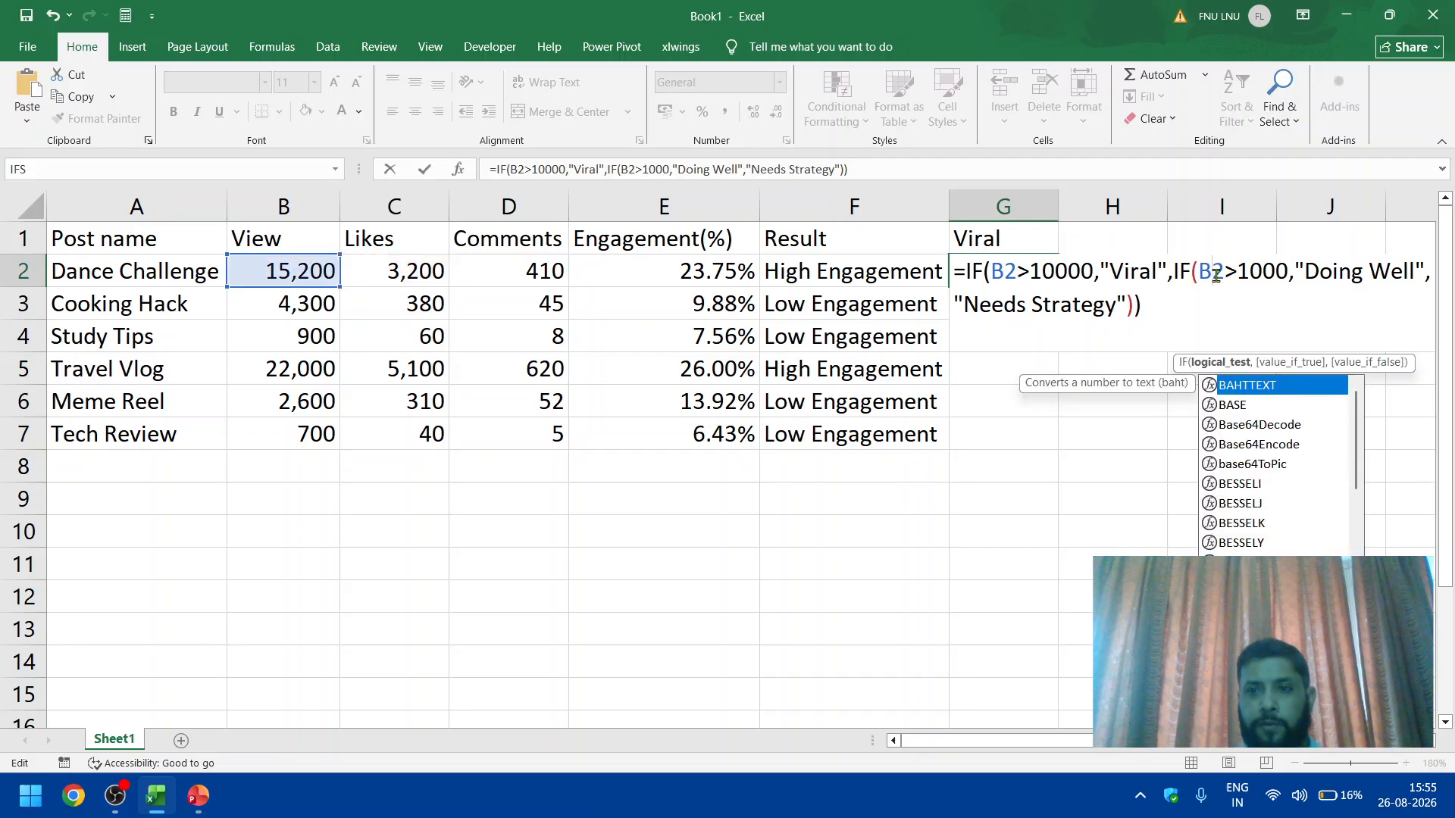
pyautogui.press('Return')
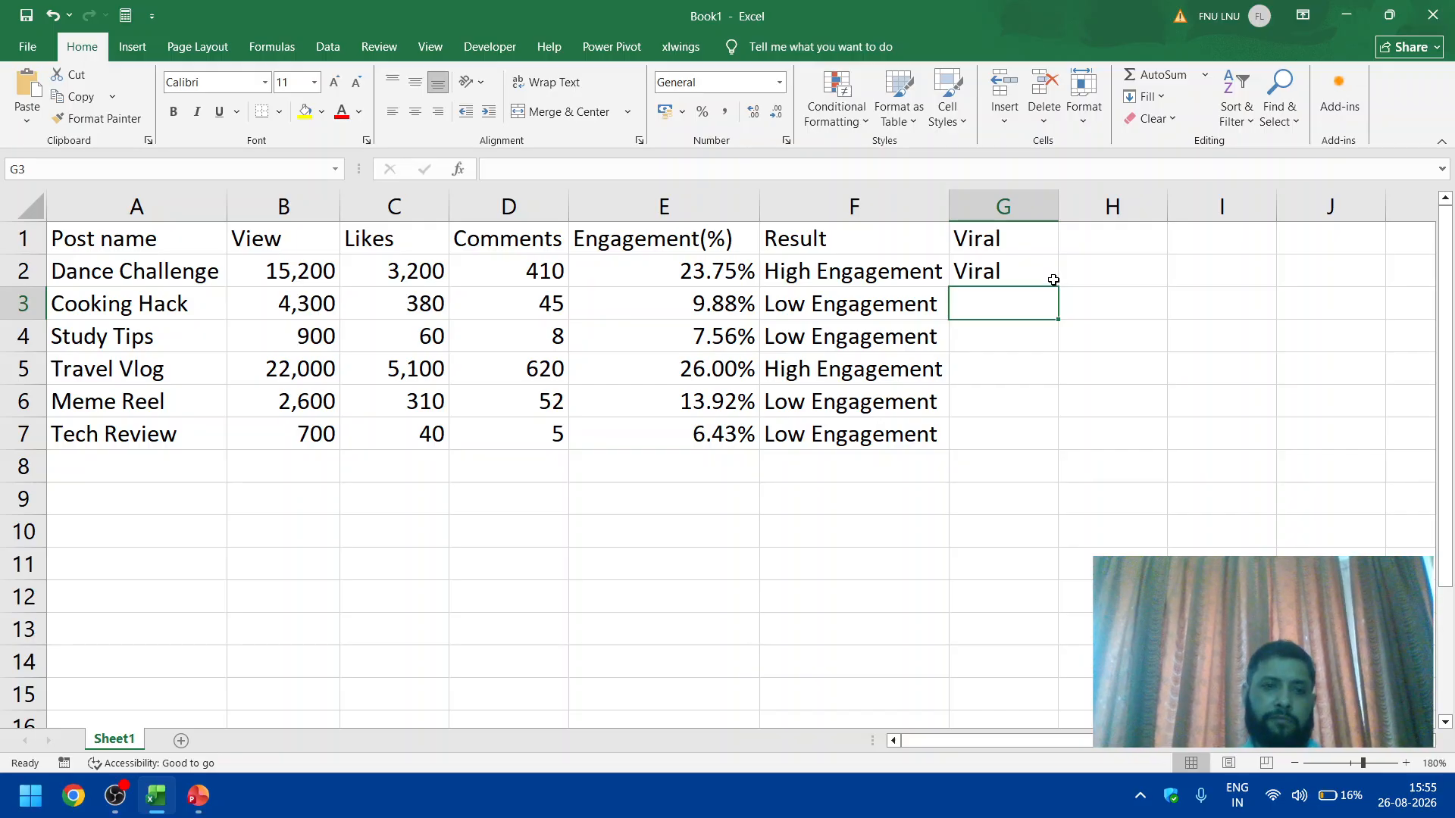
# Step: Fill the nested IF formula from G2 down through G7 and autofit the Viral column's width
pyautogui.click(300, 275)
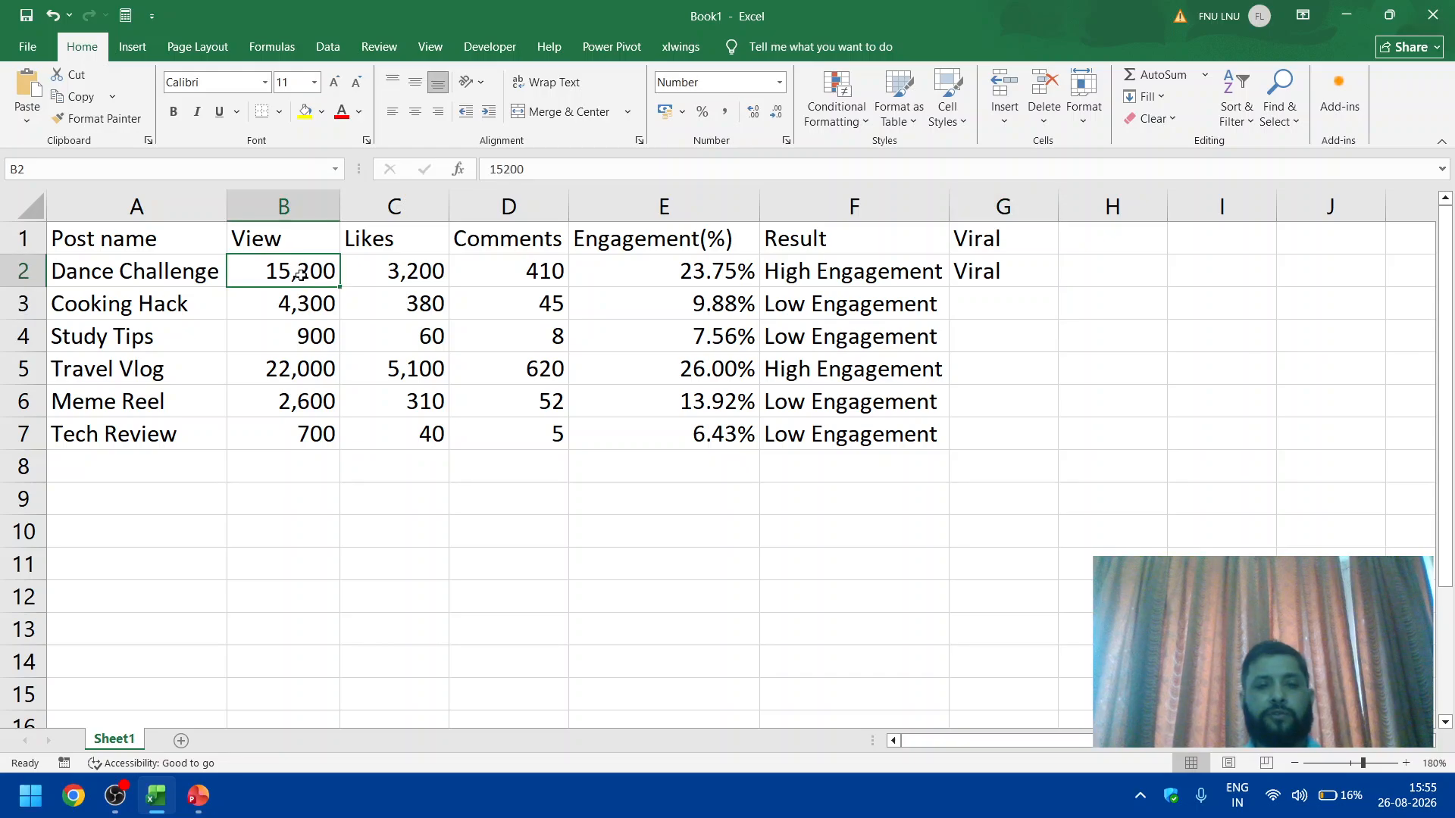
pyautogui.click(1027, 278)
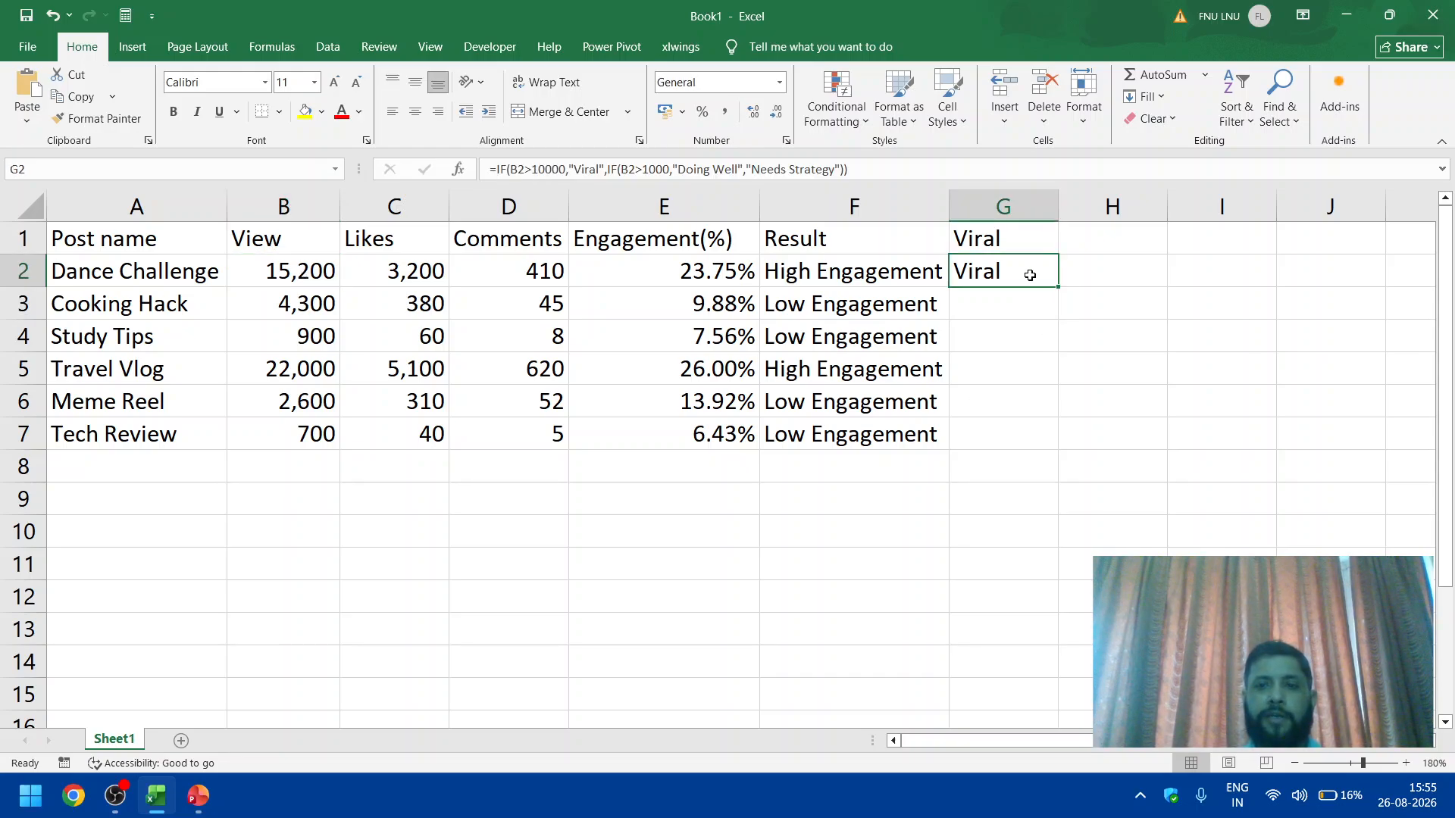
pyautogui.moveTo(1058, 290); pyautogui.dragTo(1041, 460)
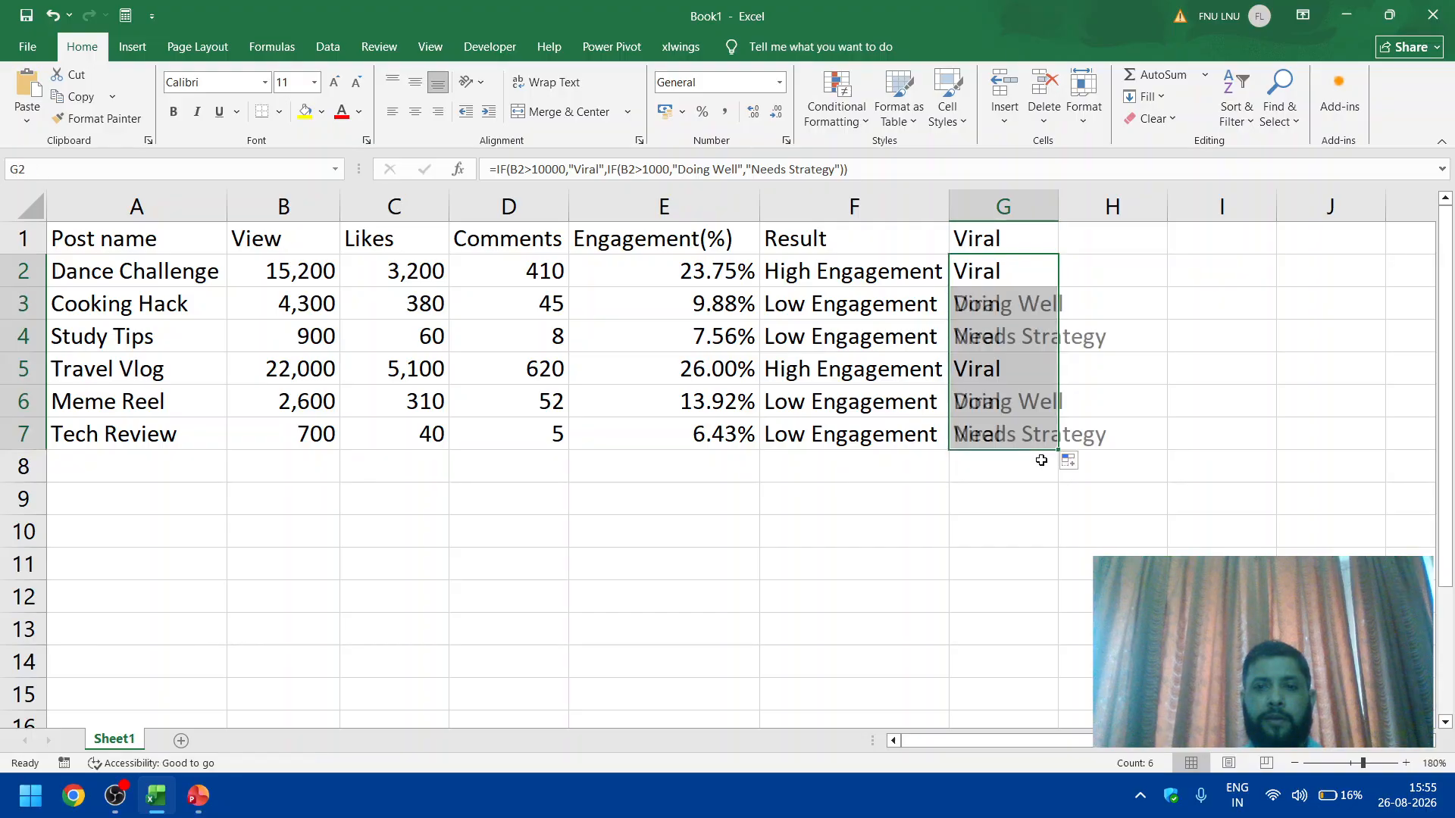
pyautogui.doubleClick(1059, 199)
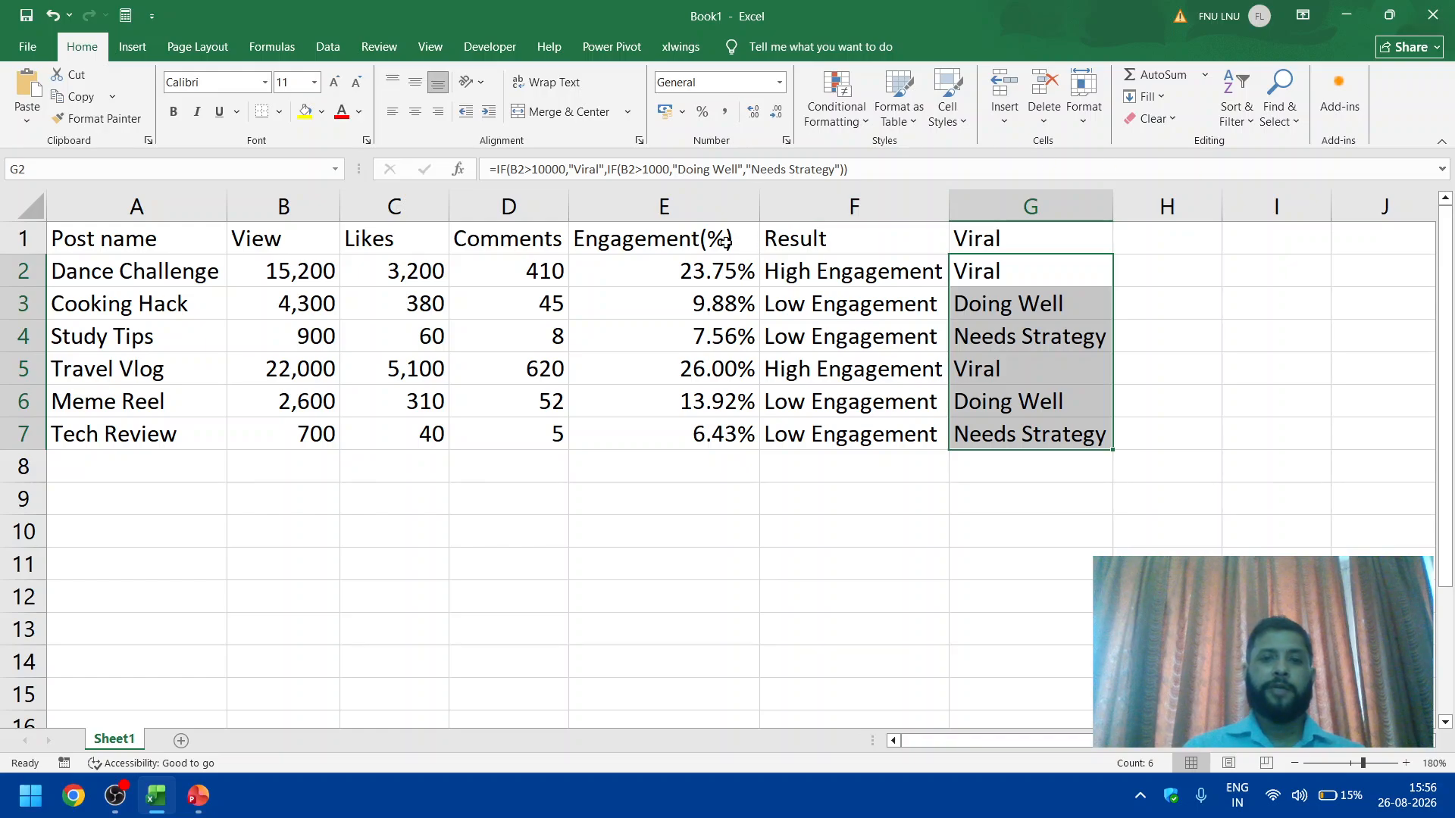
pyautogui.click(695, 243)
pyautogui.click(846, 241)
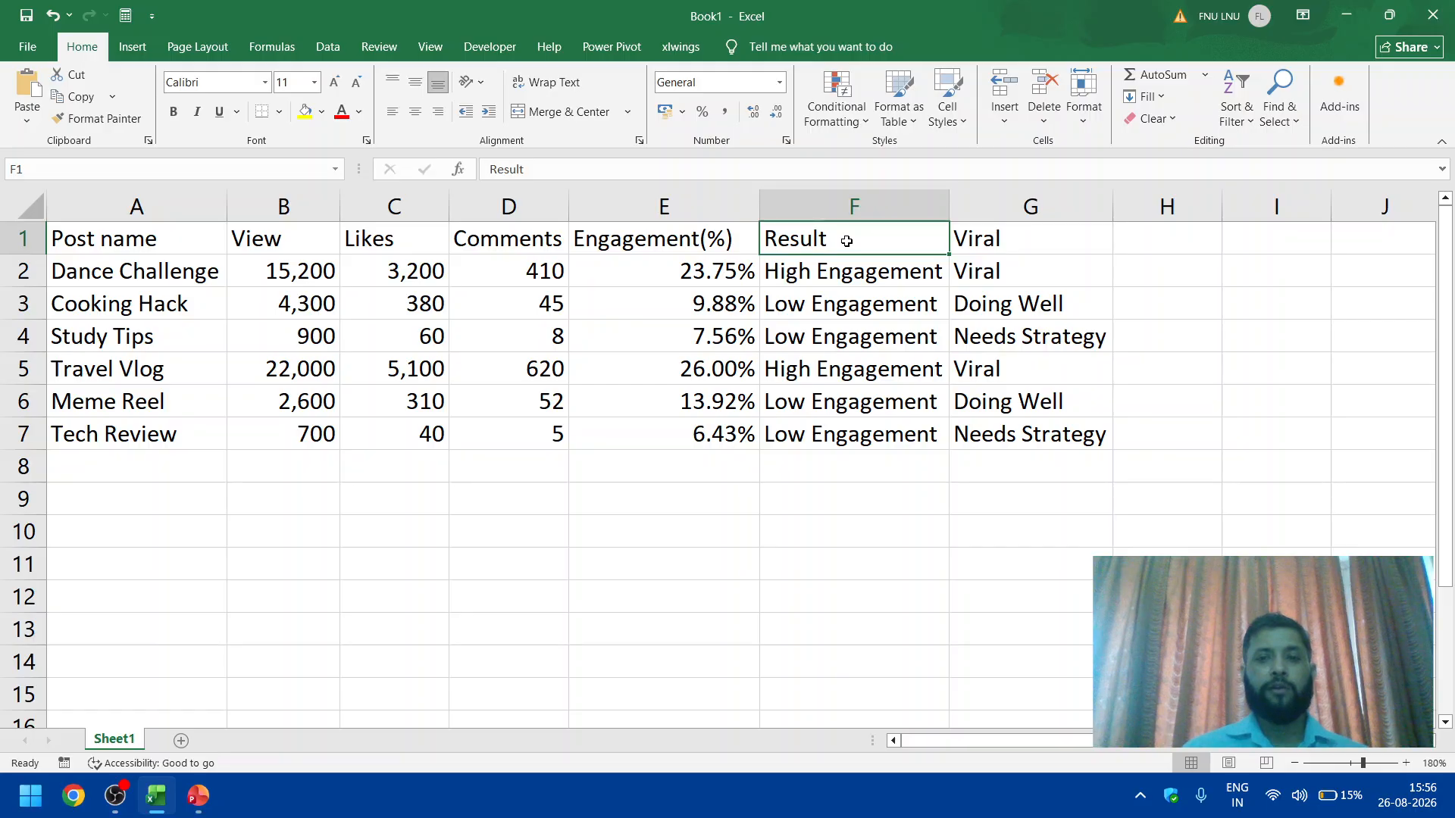
pyautogui.click(982, 235)
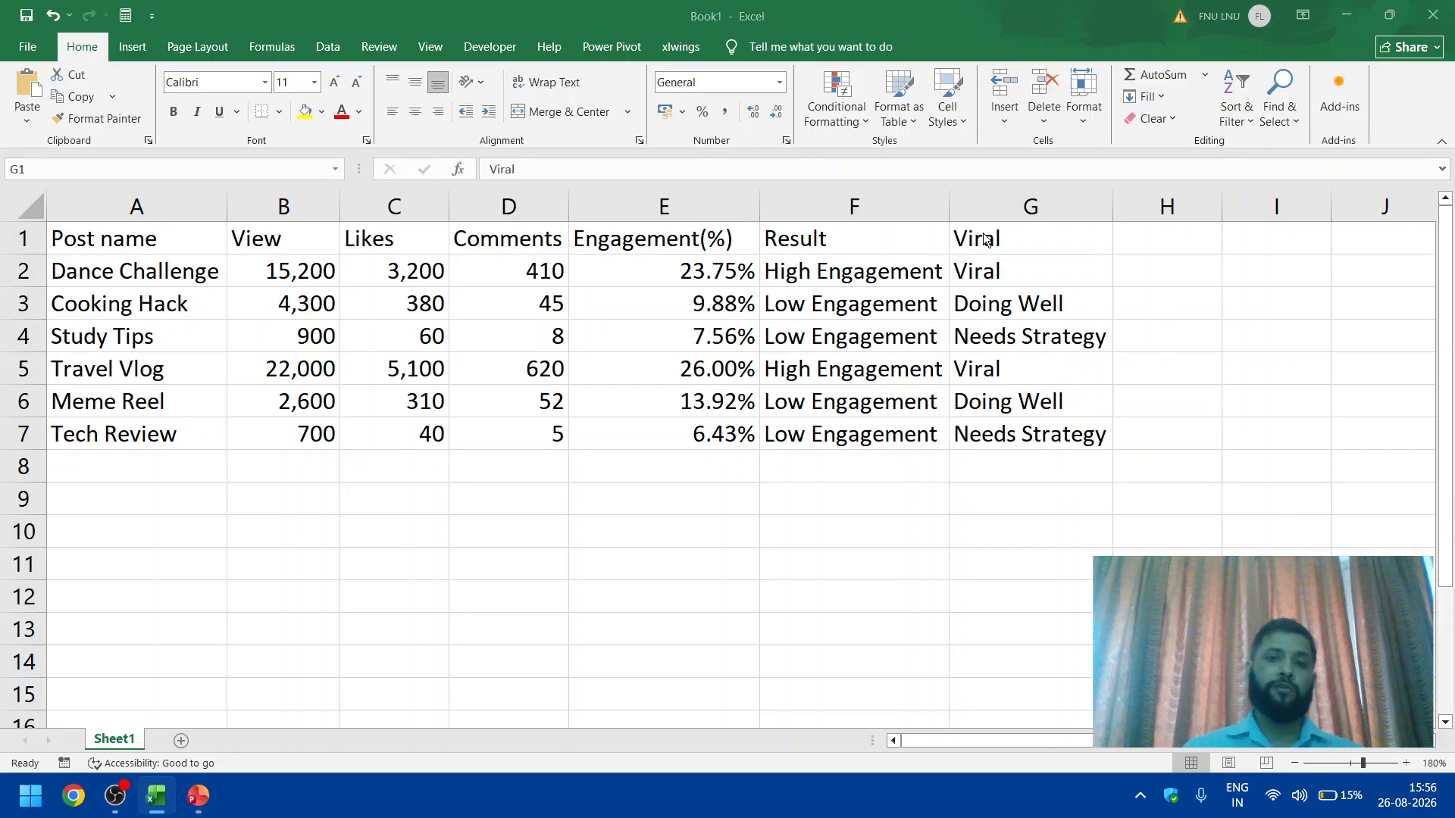